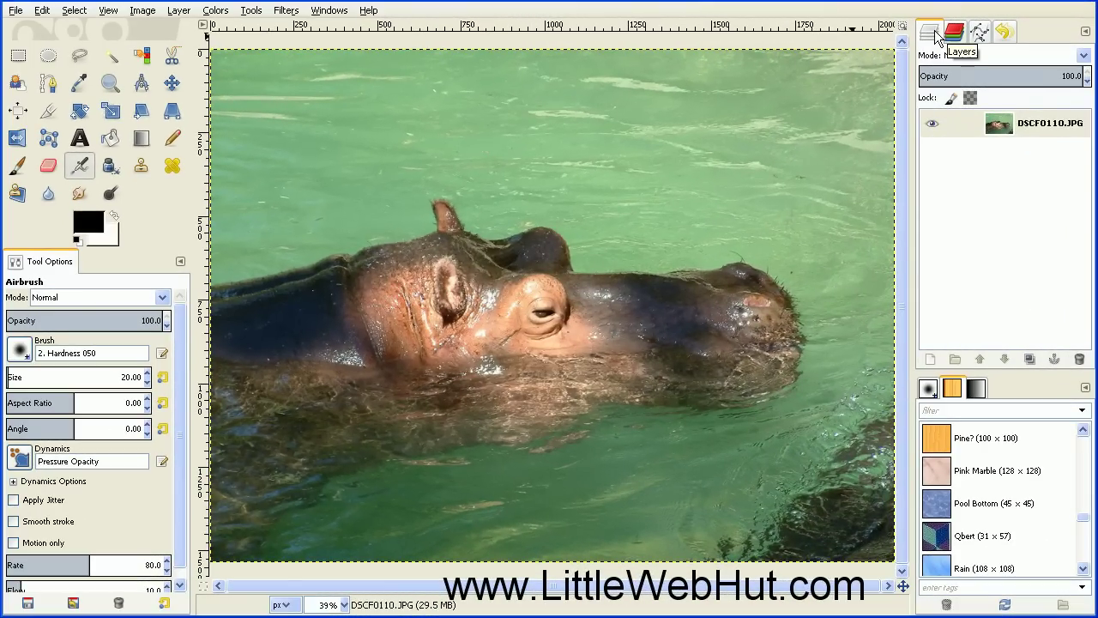
# Add a new layer of 2048 × 1536 px with transparency fill above the hippo photo
pyautogui.click(932, 360)
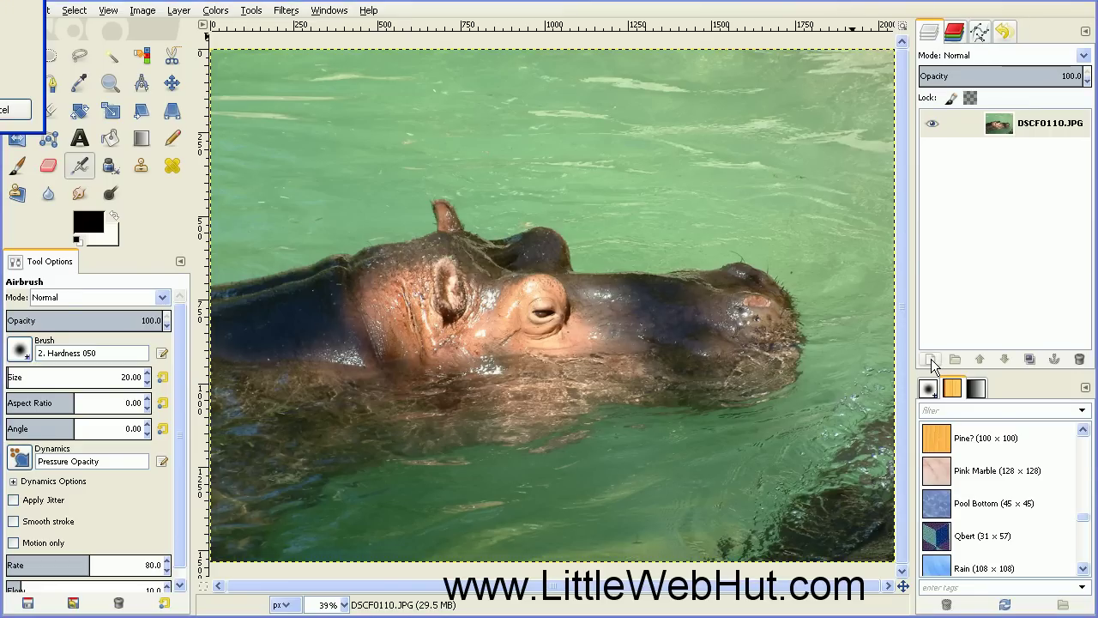
pyautogui.moveTo(0, 0); pyautogui.dragTo(207, 30)
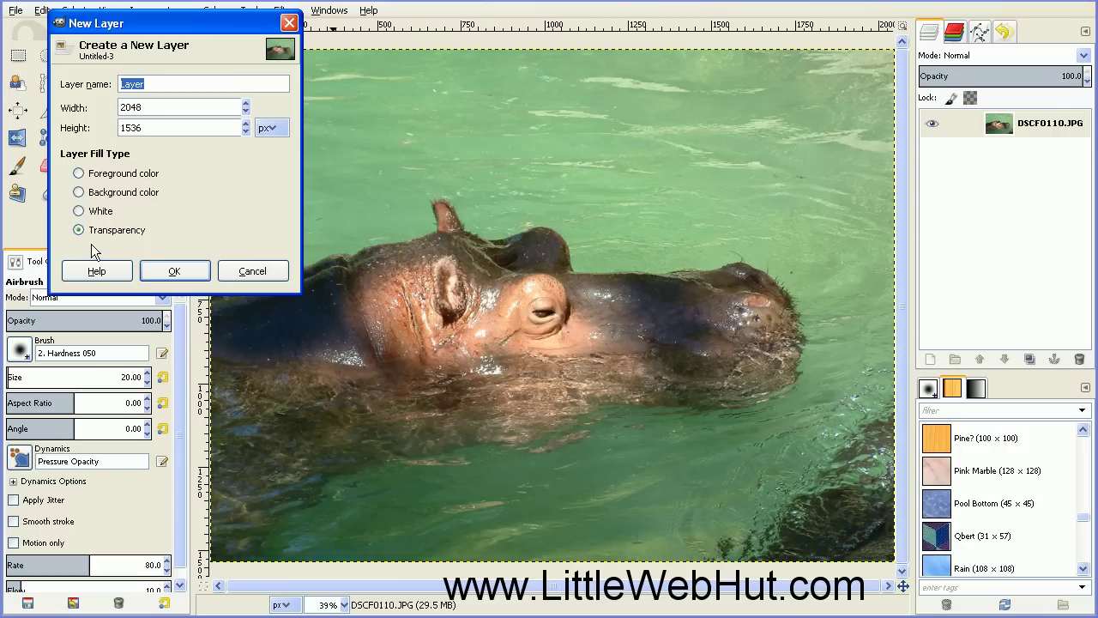
pyautogui.click(175, 271)
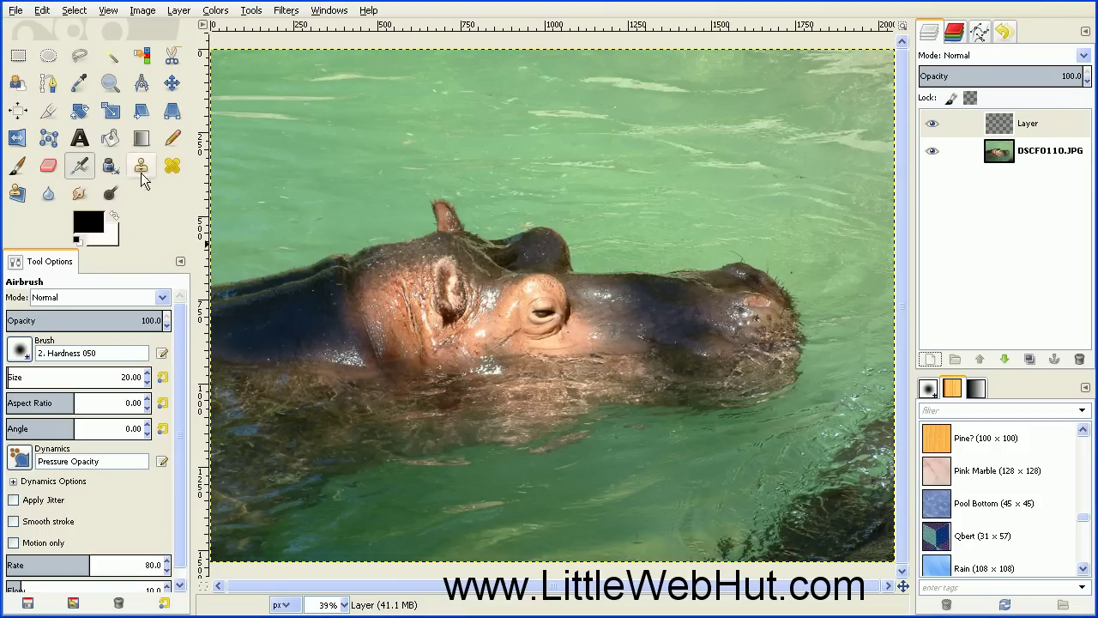
# Bucket-fill the new transparent layer with light blue (94b2eb) and move it below the photo layer
pyautogui.click(110, 139)
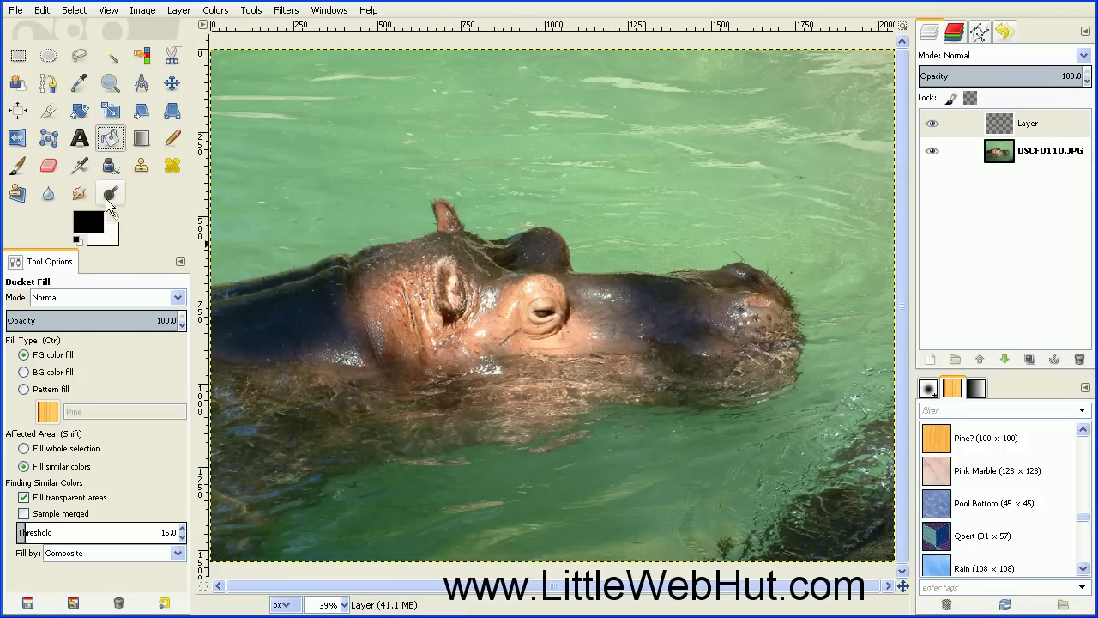
pyautogui.click(94, 221)
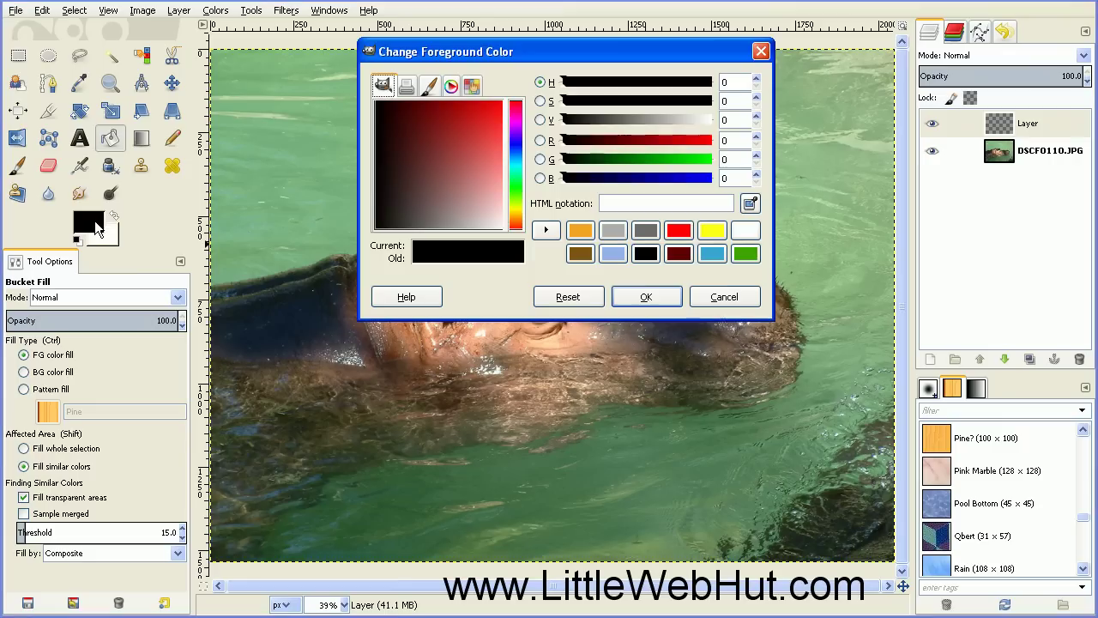
pyautogui.click(613, 254)
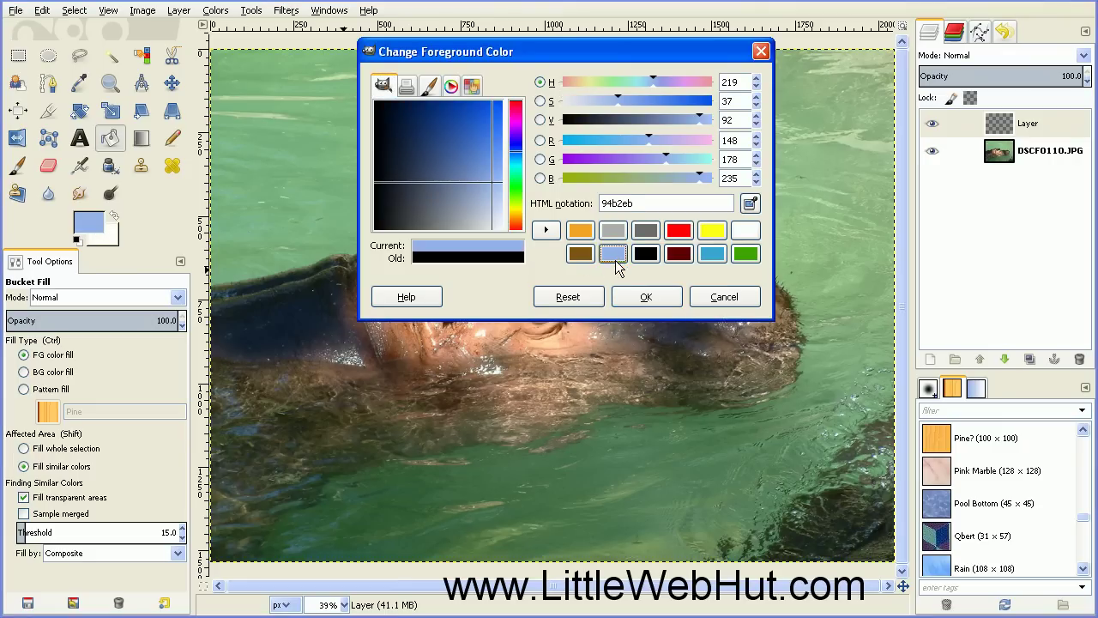
pyautogui.click(645, 299)
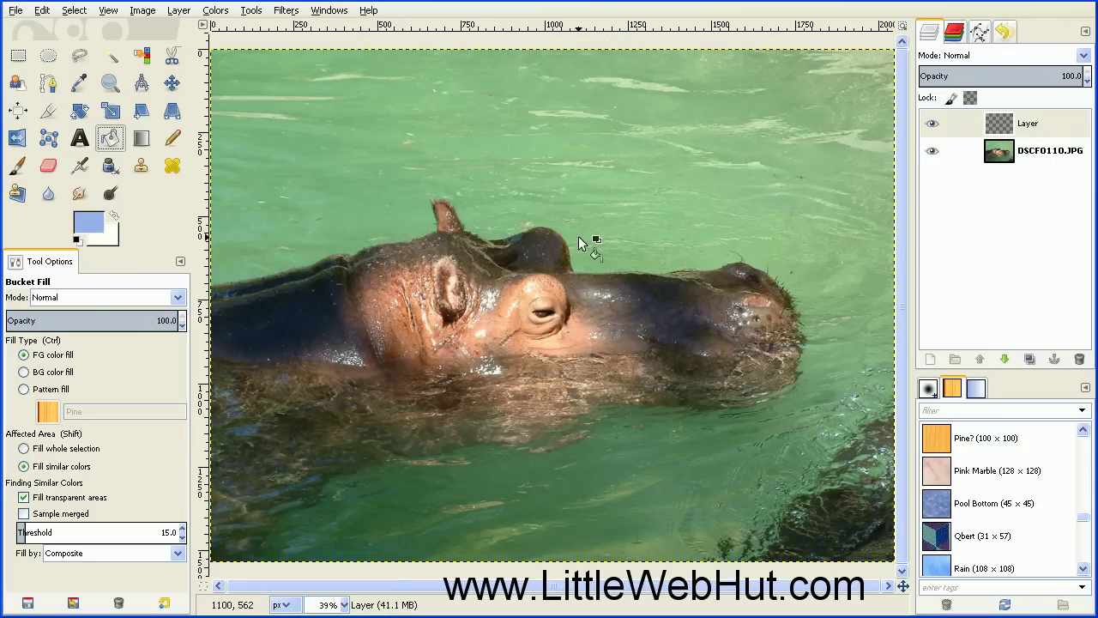
pyautogui.click(519, 187)
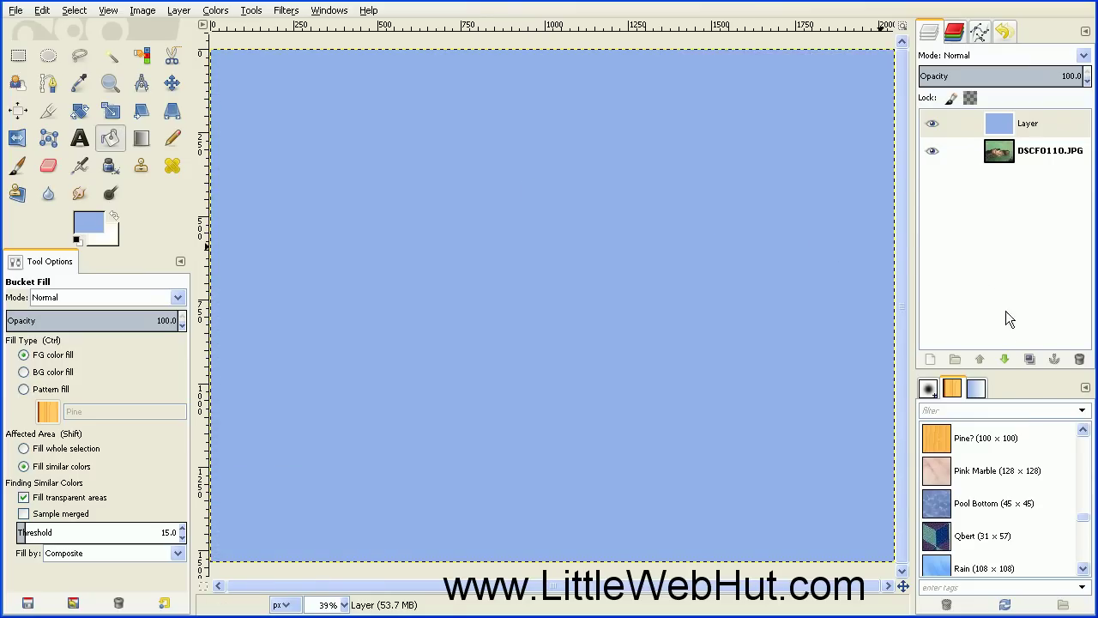
pyautogui.click(1006, 359)
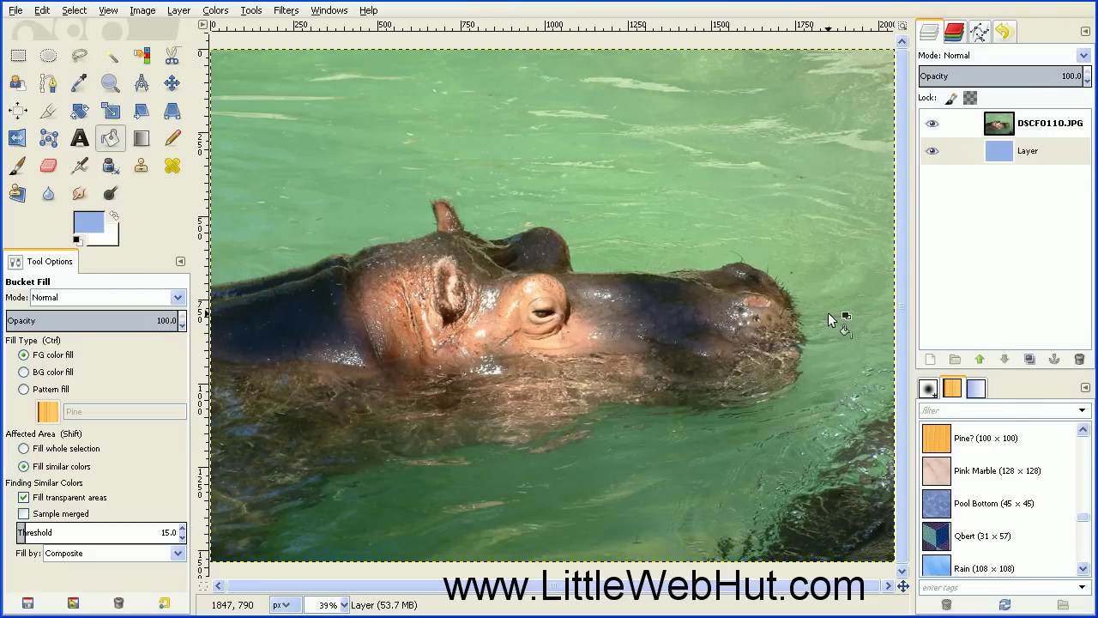
# Scale the photo layer down to about 1702 × 1277 px and center it over the blue background
pyautogui.click(978, 125)
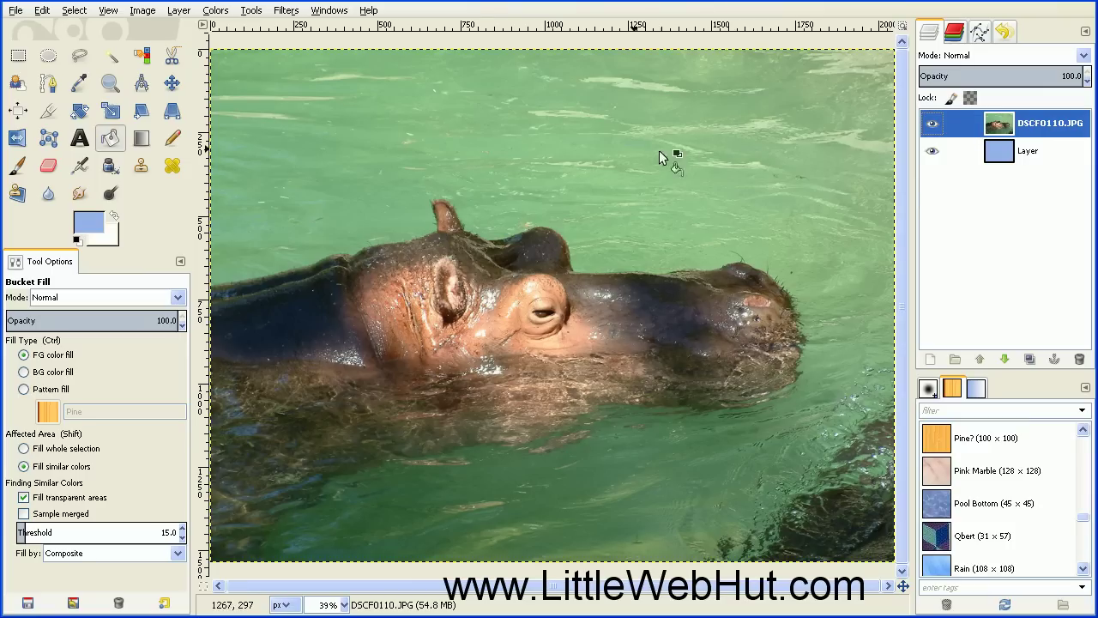
pyautogui.click(118, 113)
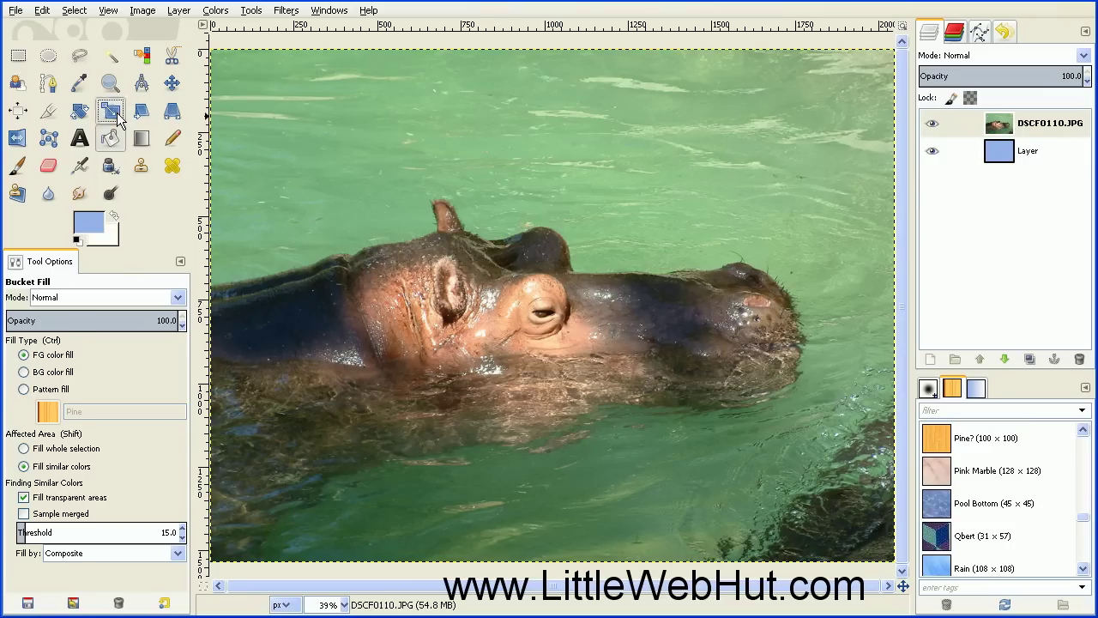
pyautogui.click(398, 161)
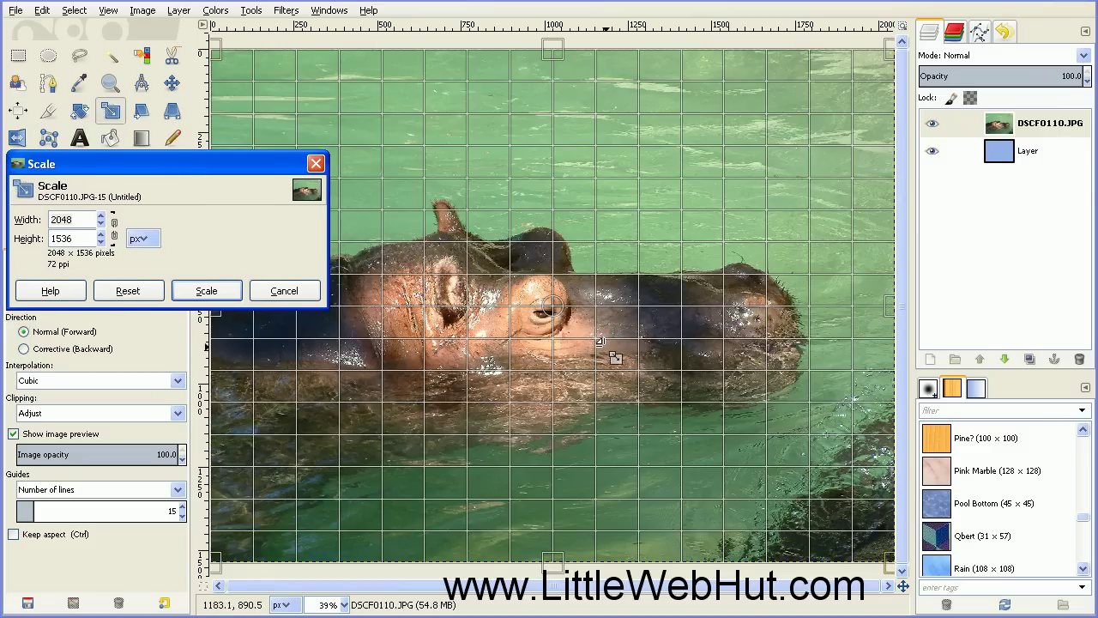
pyautogui.moveTo(885, 561); pyautogui.dragTo(779, 474)
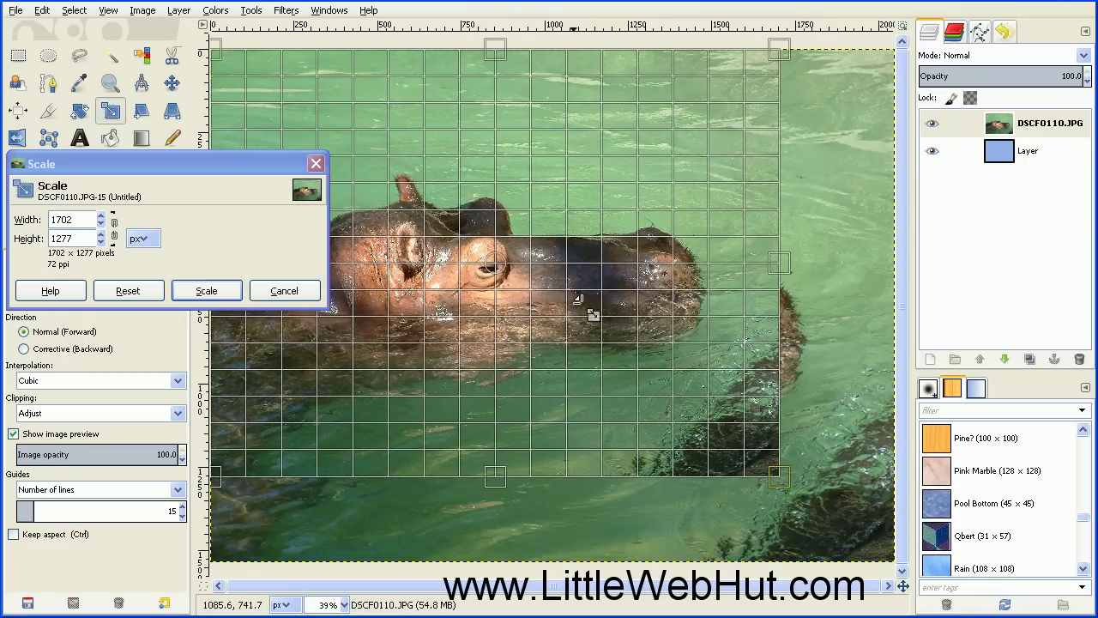
pyautogui.moveTo(497, 266); pyautogui.dragTo(546, 308)
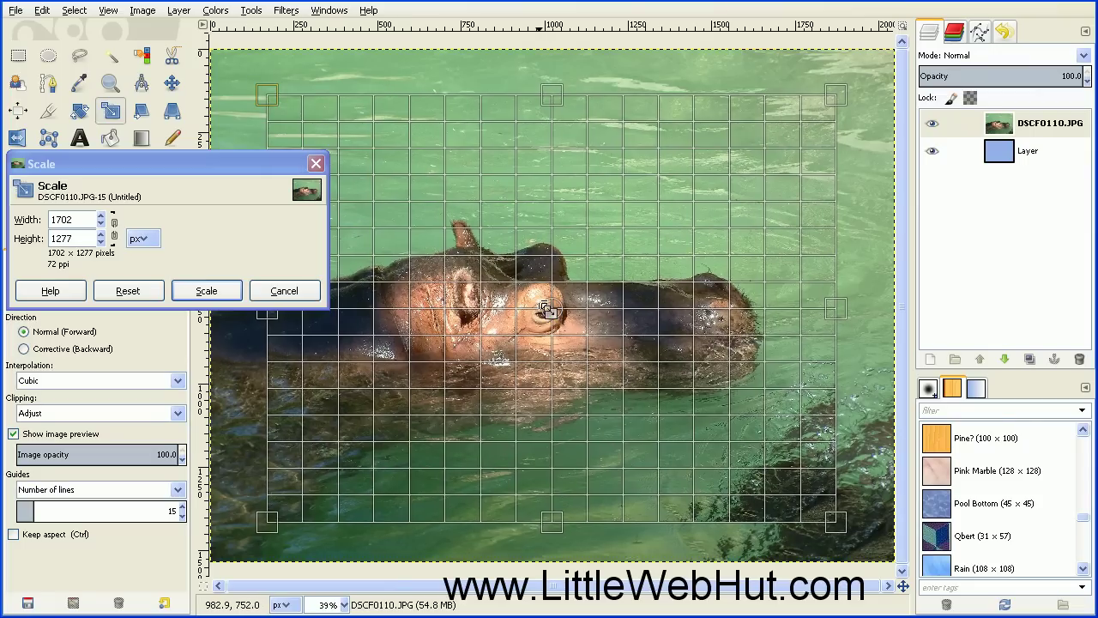
pyautogui.click(207, 290)
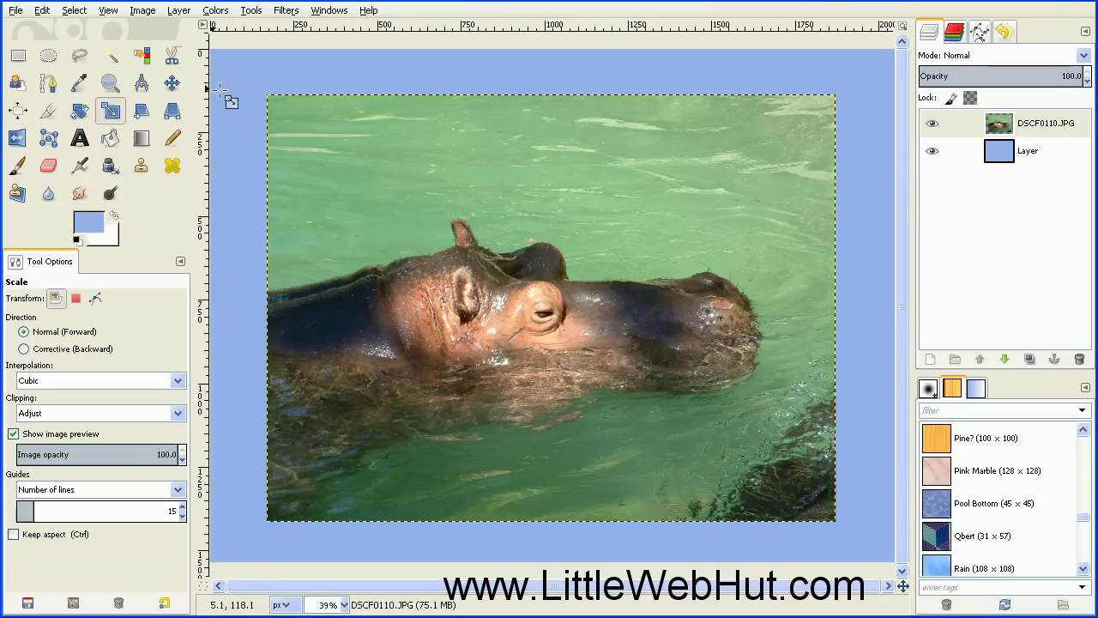
# Make a rectangular selection of about 1753 × 1324 px that leaves a narrow margin around the scaled photo
pyautogui.click(18, 57)
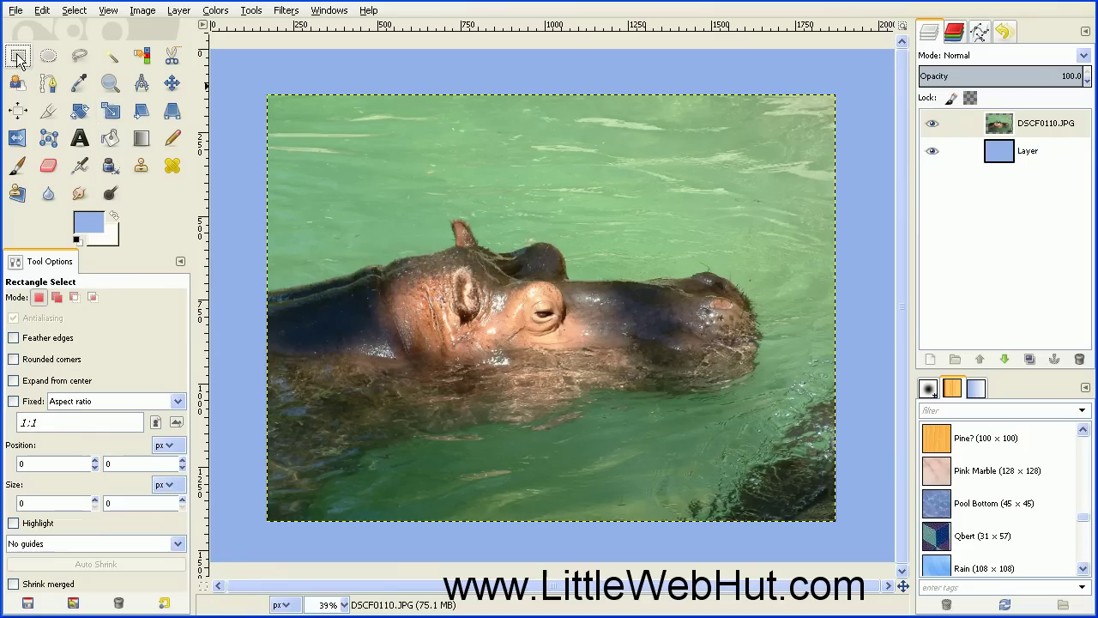
pyautogui.click(263, 87)
pyautogui.moveTo(260, 88); pyautogui.dragTo(846, 530)
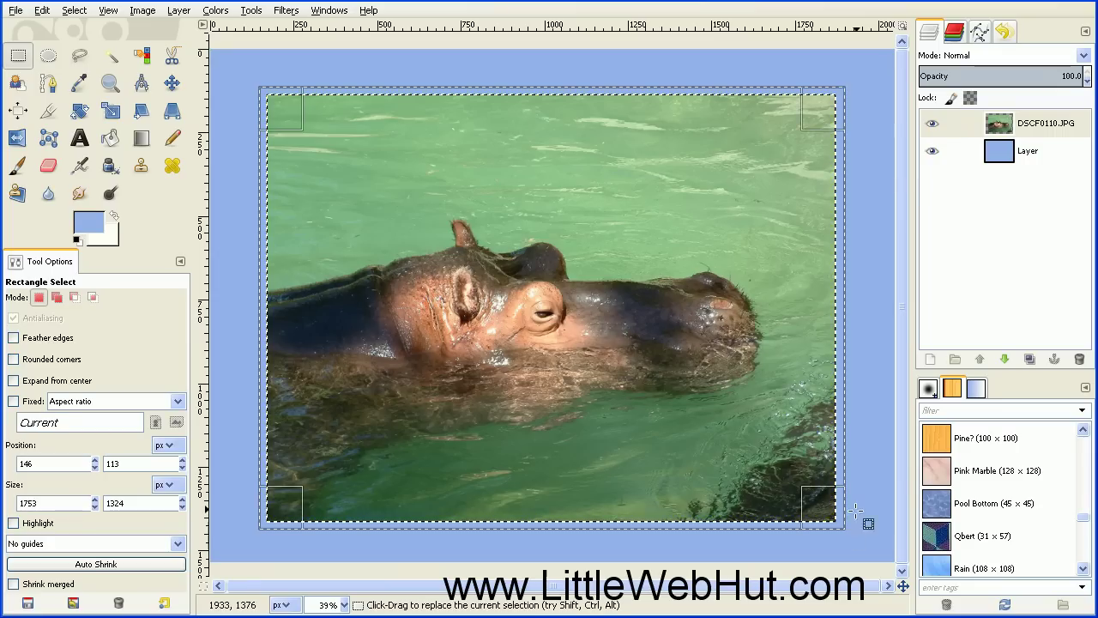
# Add a second transparent 2048 × 1536 px layer above the scaled photo layer for the border
pyautogui.click(931, 358)
pyautogui.moveTo(51, 9); pyautogui.dragTo(239, 59)
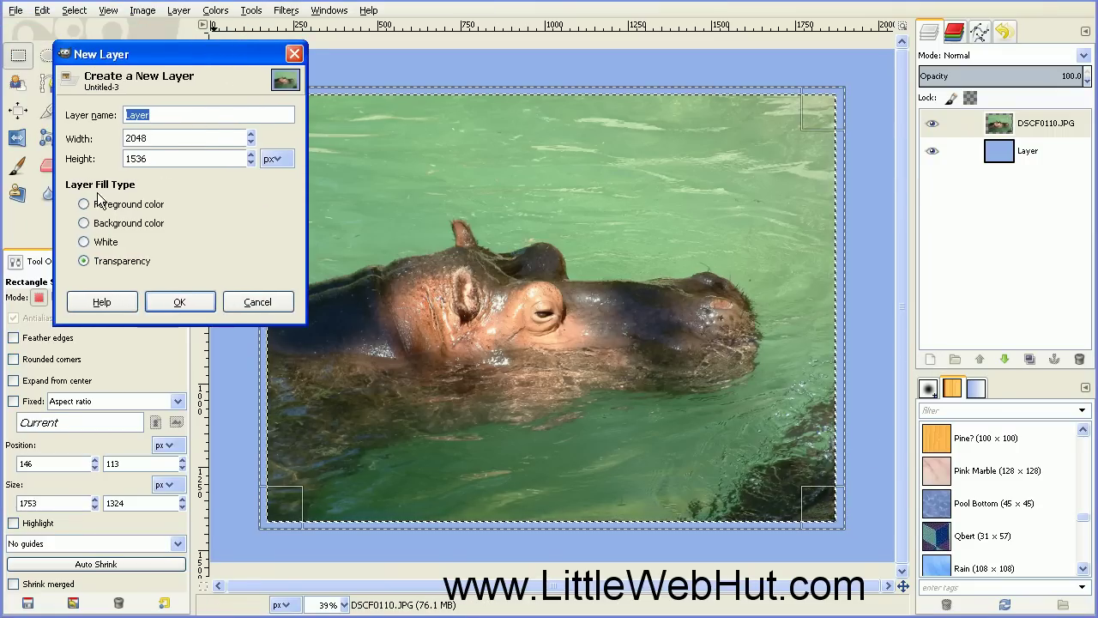
pyautogui.click(179, 302)
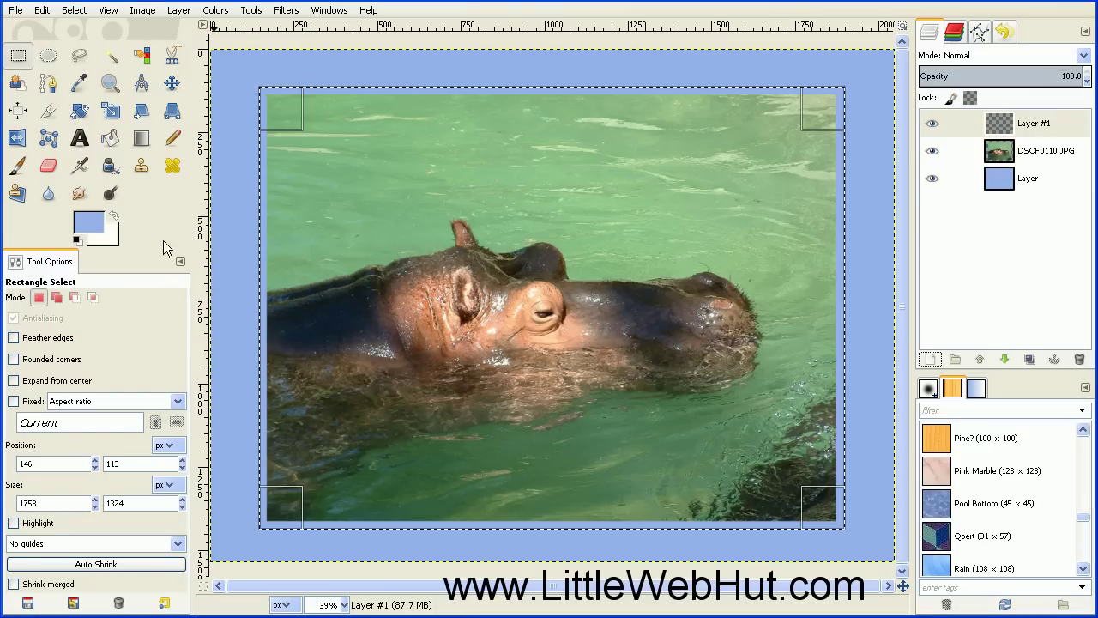
# Set the foreground color to white and bucket-fill the rectangular selection on the new layer
pyautogui.click(111, 140)
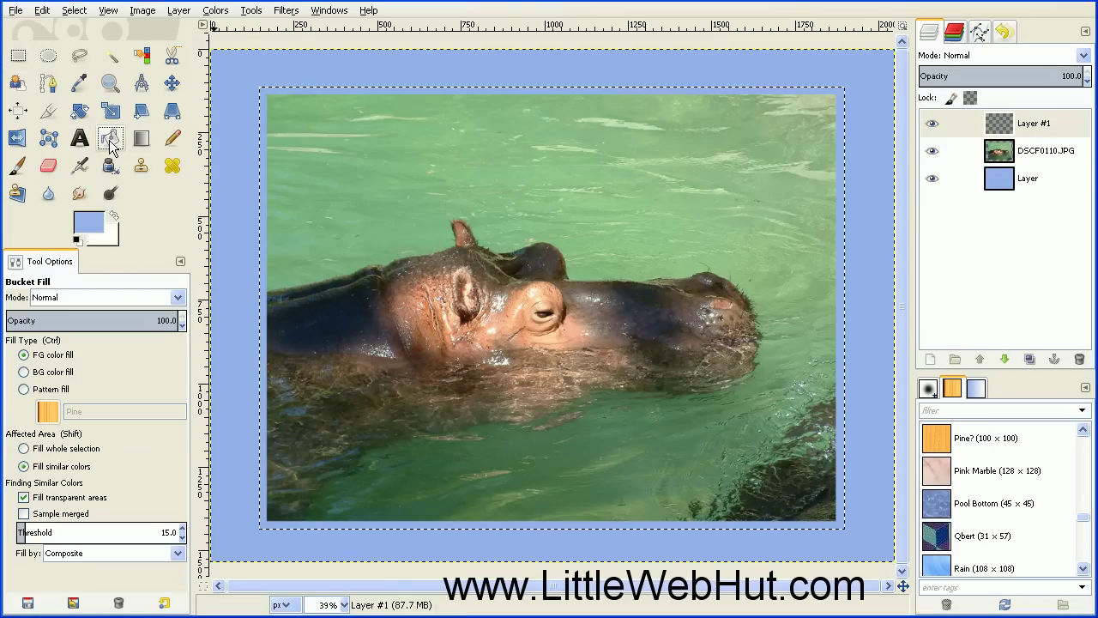
pyautogui.click(93, 225)
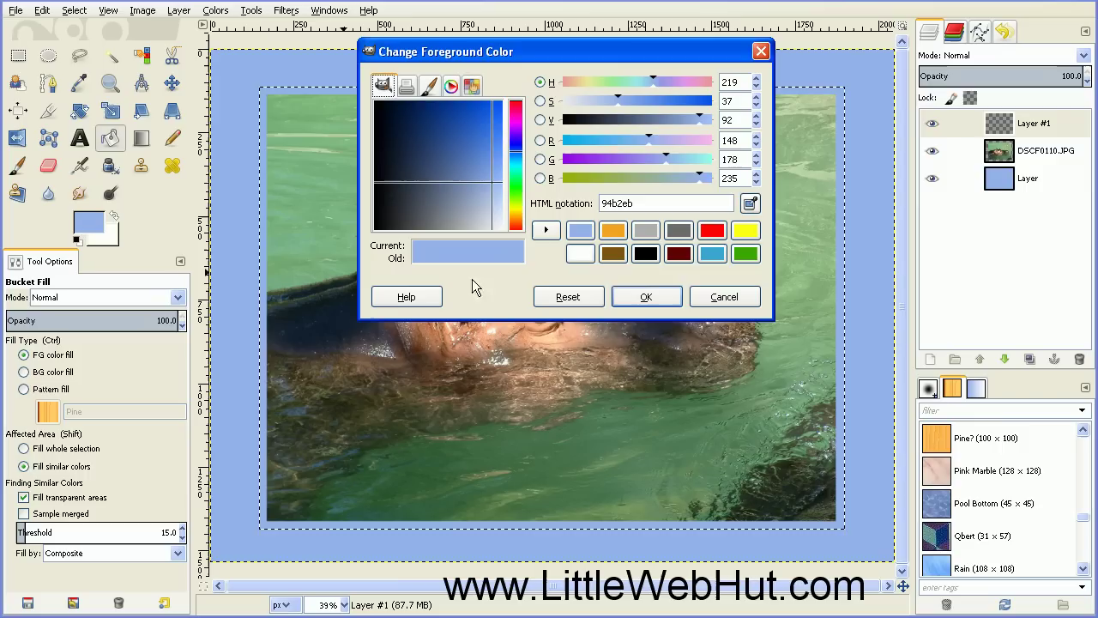
pyautogui.click(584, 255)
pyautogui.click(641, 297)
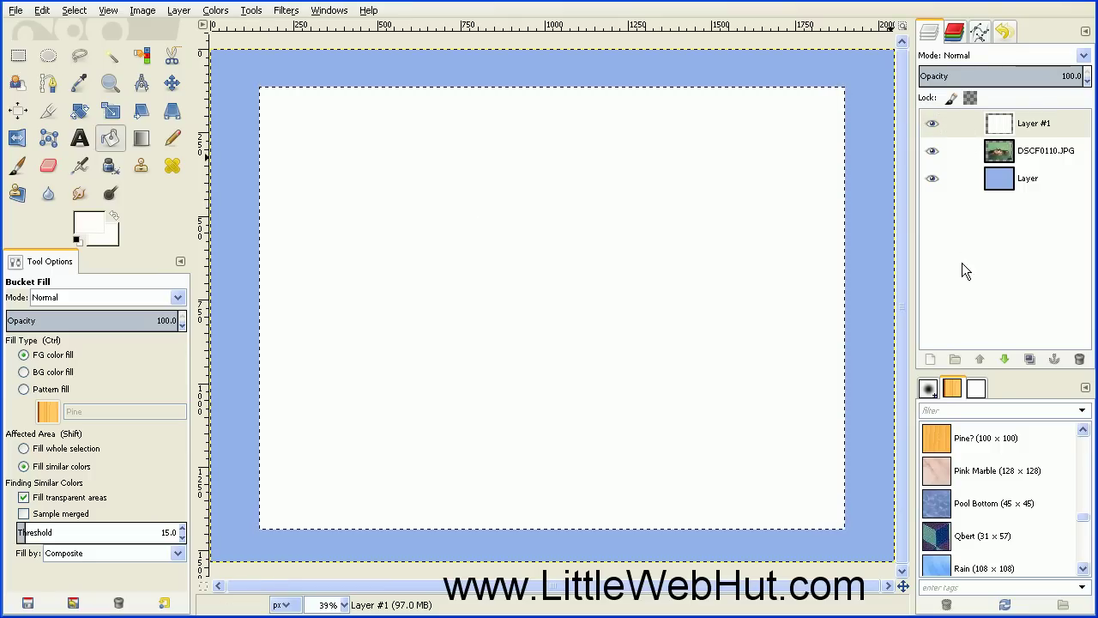
# Move the white layer below the photo layer and merge the photo down onto it
pyautogui.click(1008, 362)
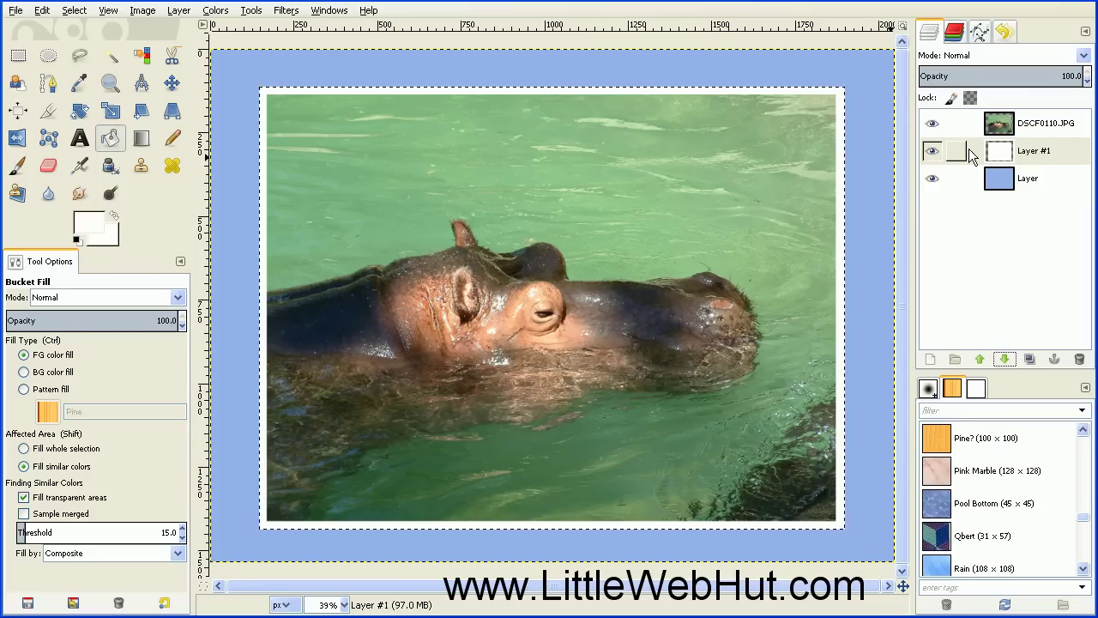
pyautogui.rightClick(973, 125)
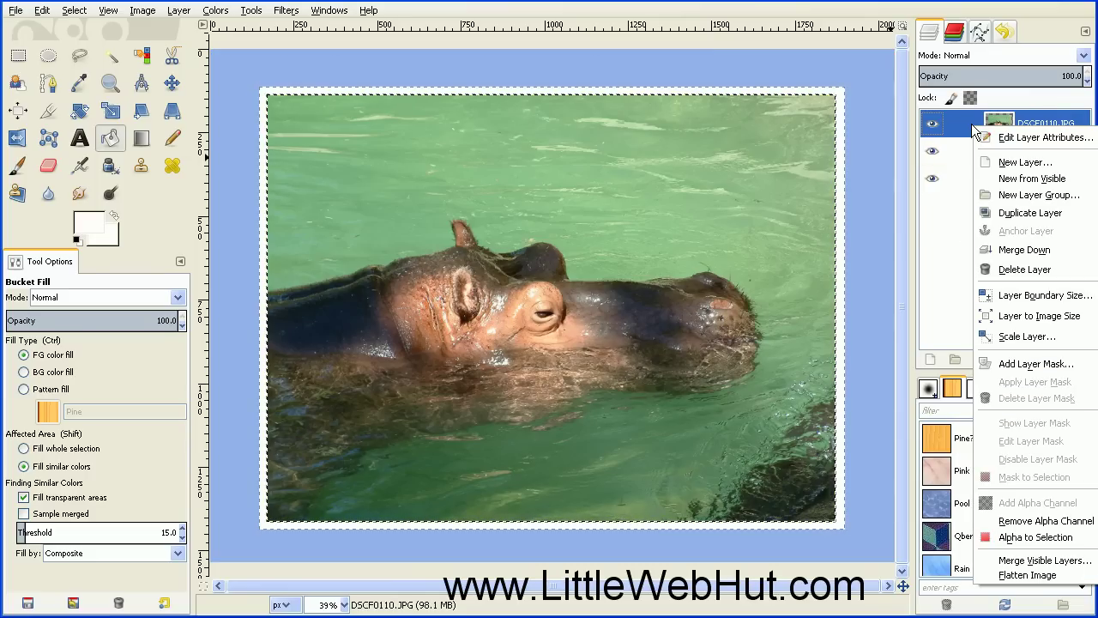
pyautogui.click(985, 249)
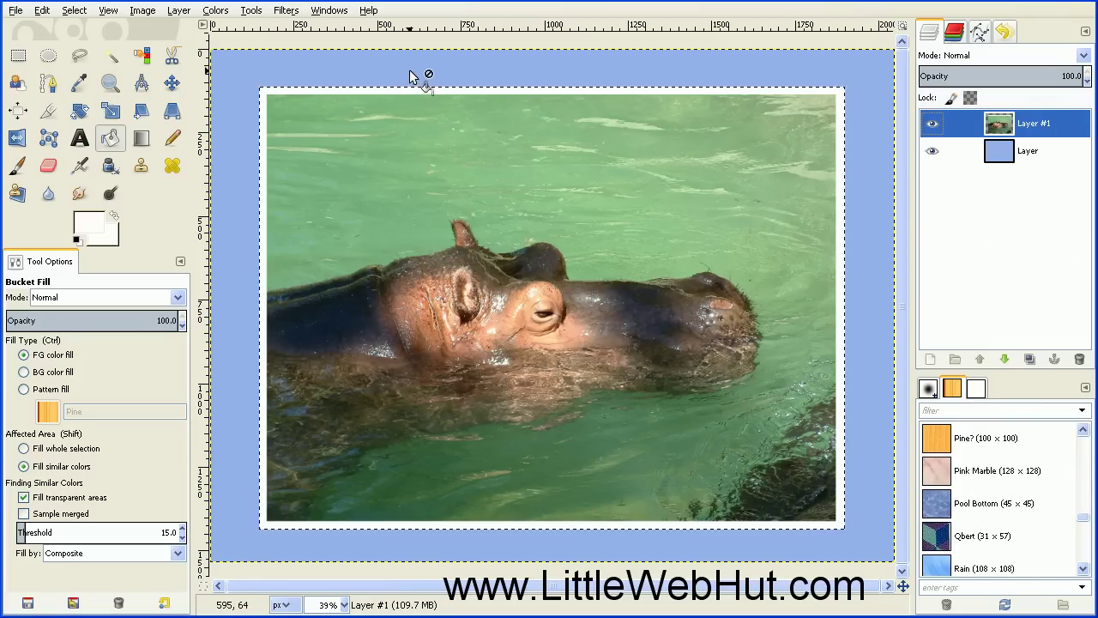
# Draw a closed freehand selection around the photo's upper-left part, with a curved edge from the top border across the hippo to the left border
pyautogui.click(80, 58)
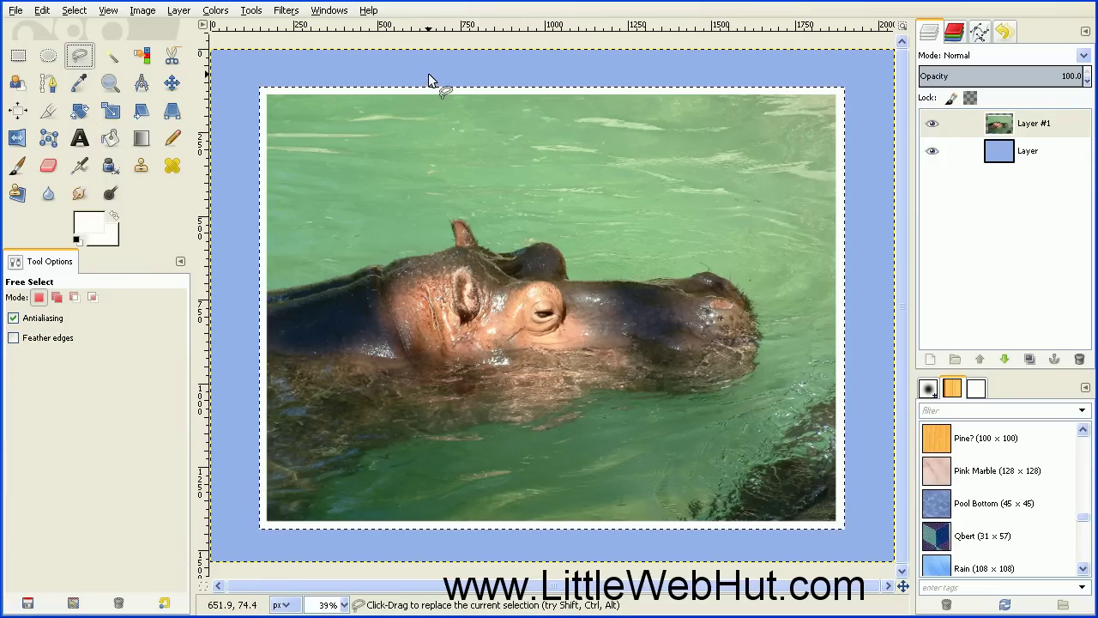
pyautogui.moveTo(429, 74); pyautogui.dragTo(419, 149)
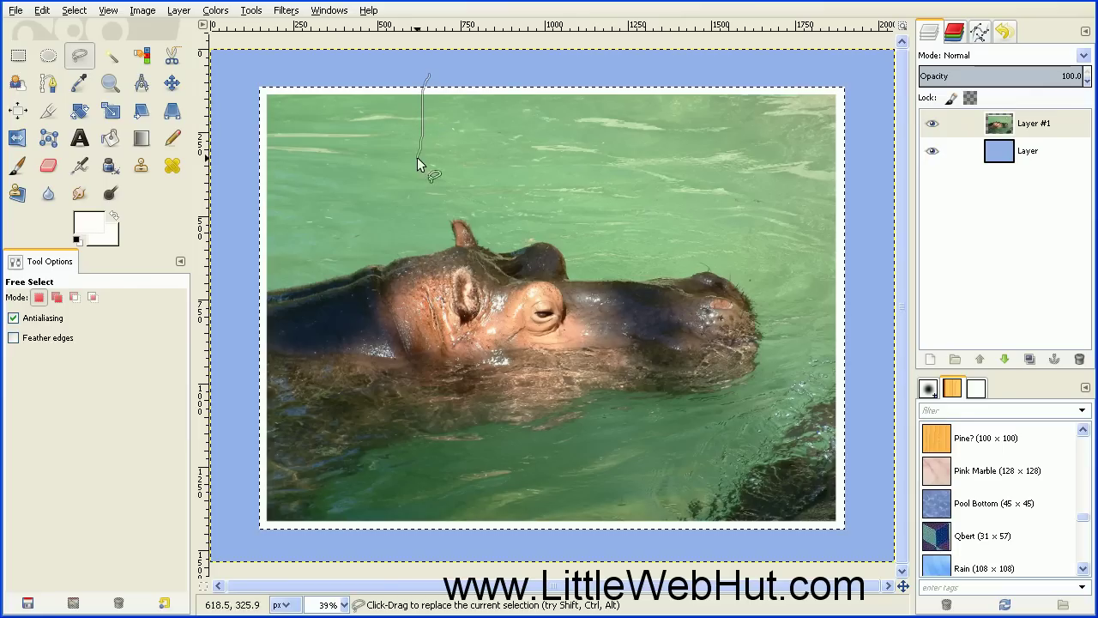
pyautogui.moveTo(394, 221); pyautogui.dragTo(383, 274)
pyautogui.moveTo(350, 344)
pyautogui.mouseDown()
pyautogui.moveTo(287, 431)
pyautogui.moveTo(232, 459)
pyautogui.mouseUp()
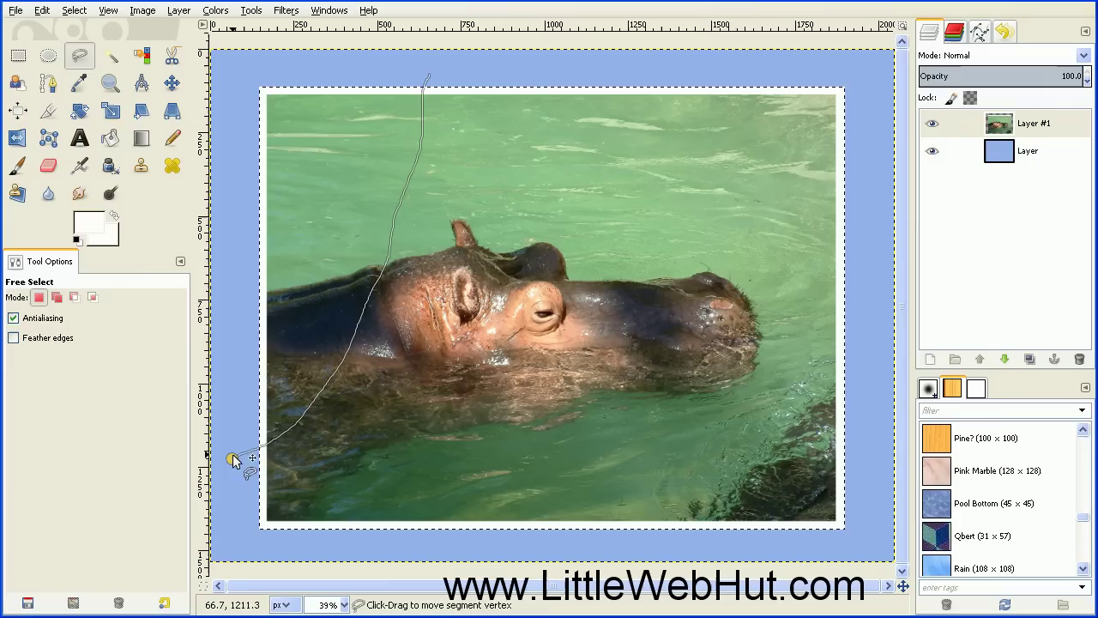
pyautogui.click(233, 65)
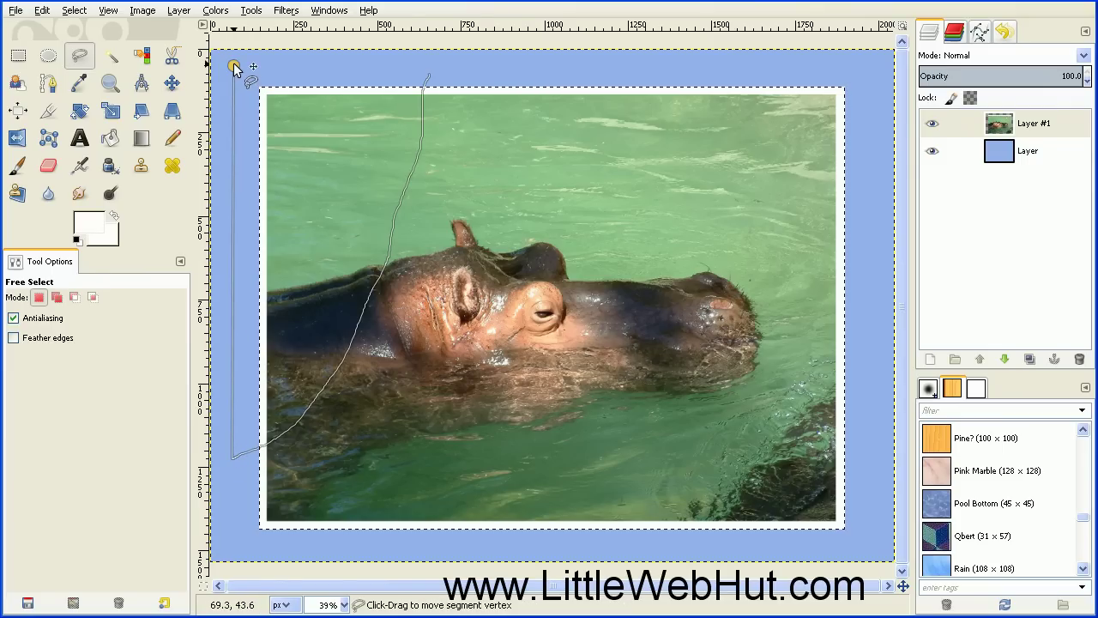
pyautogui.click(428, 75)
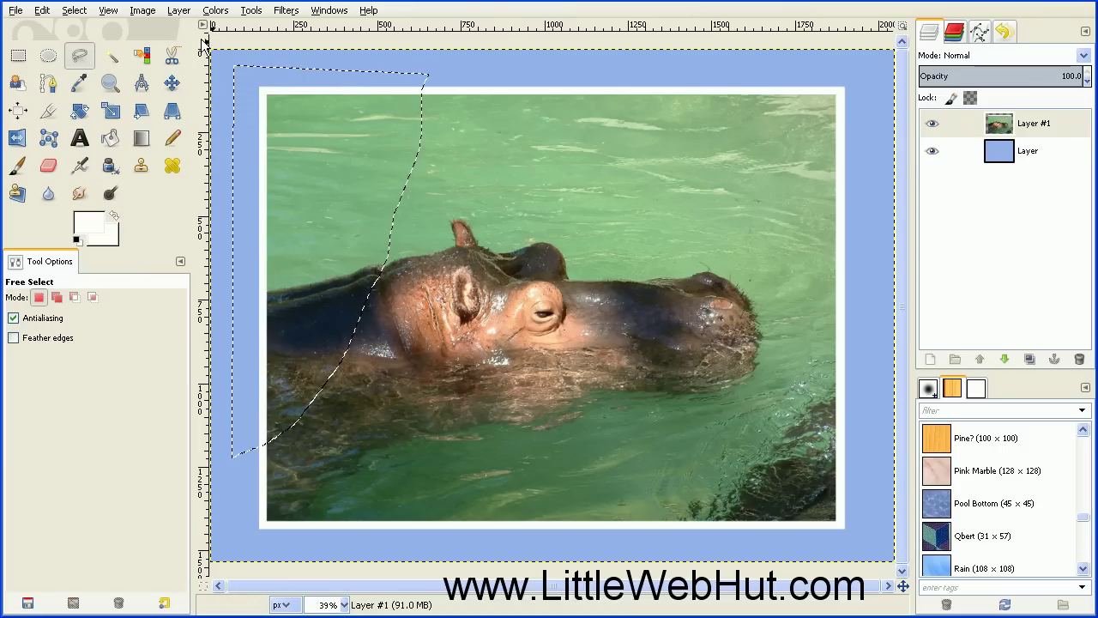
# Distort the freehand selection's outline with threshold 127, spread 8, granularity 4 and smooth 2, smoothing horizontally and vertically
pyautogui.click(74, 12)
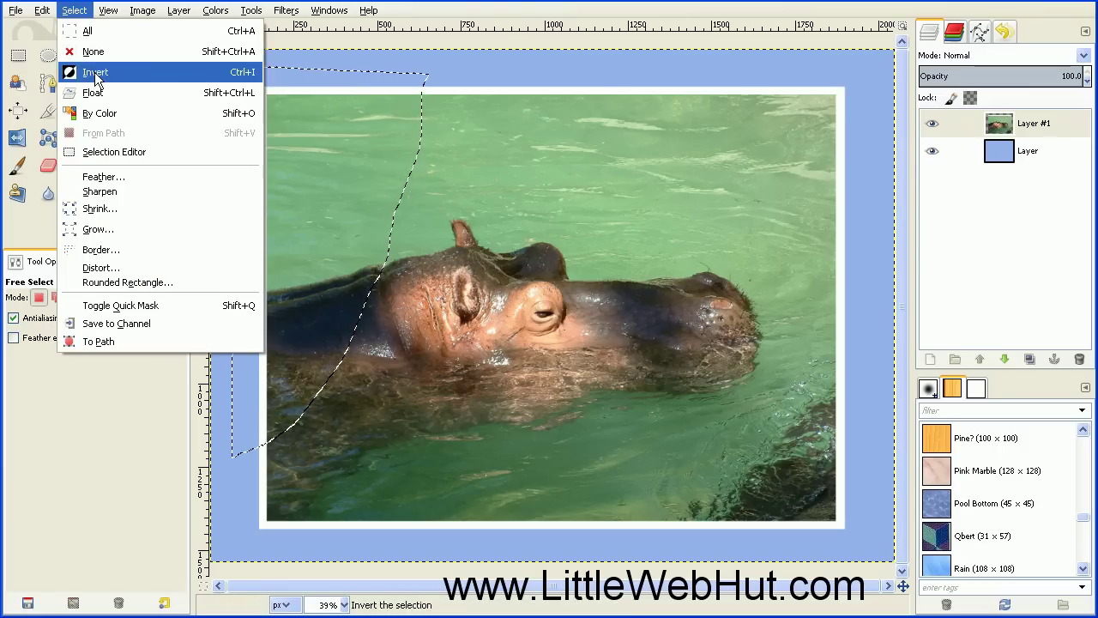
pyautogui.click(100, 269)
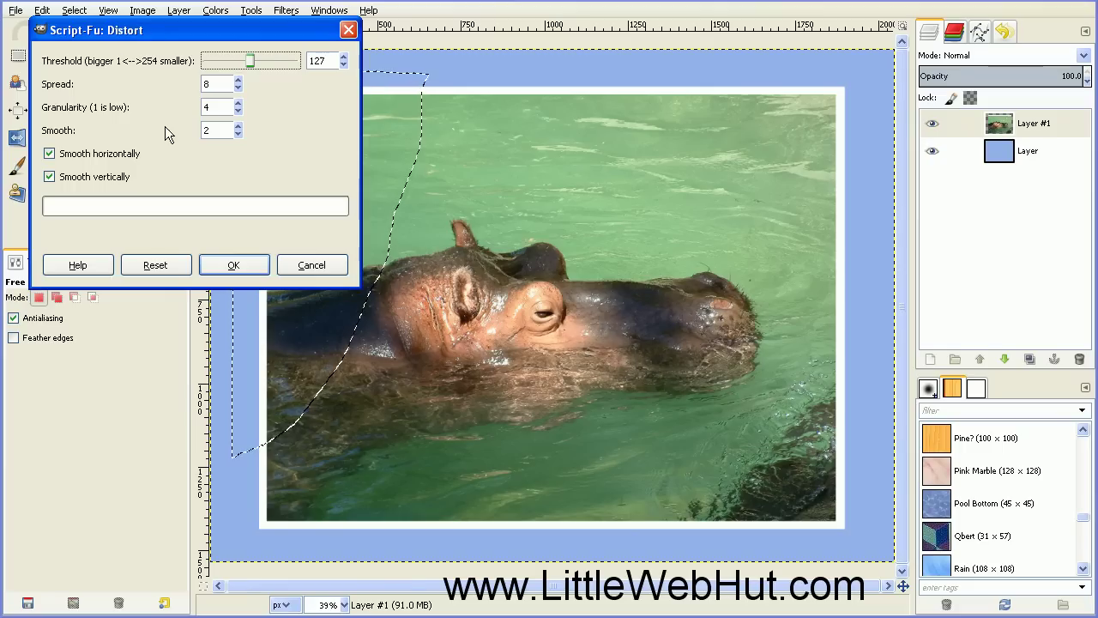
pyautogui.click(235, 266)
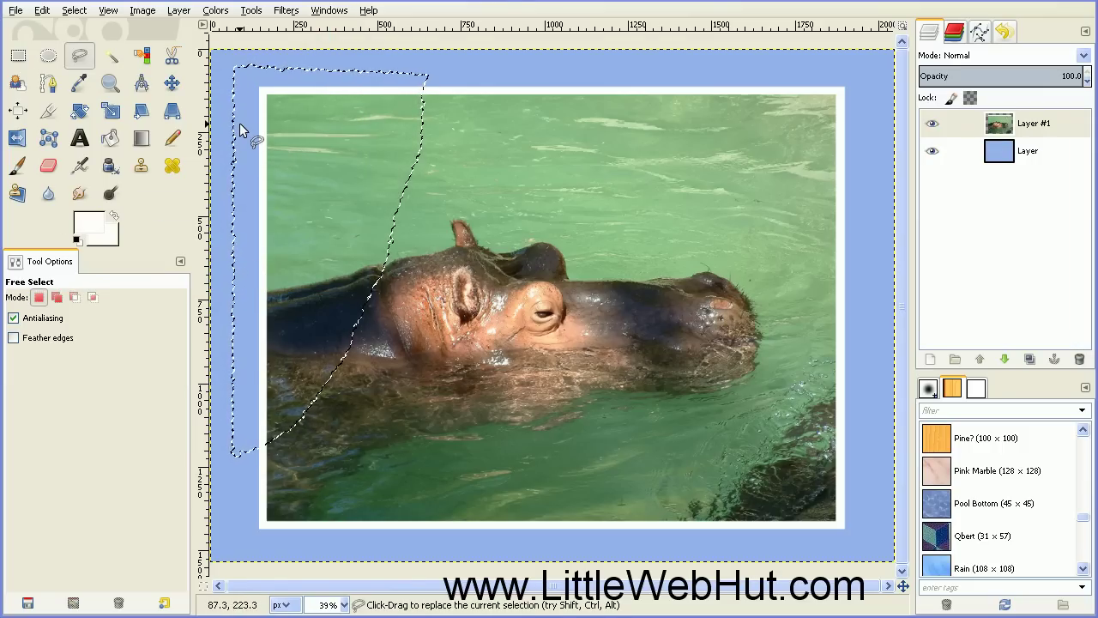
# Separate the selected upper-left piece by cutting, pasting and shifting it up and left from the rest of the photo, and anchor it
pyautogui.click(42, 11)
pyautogui.click(70, 112)
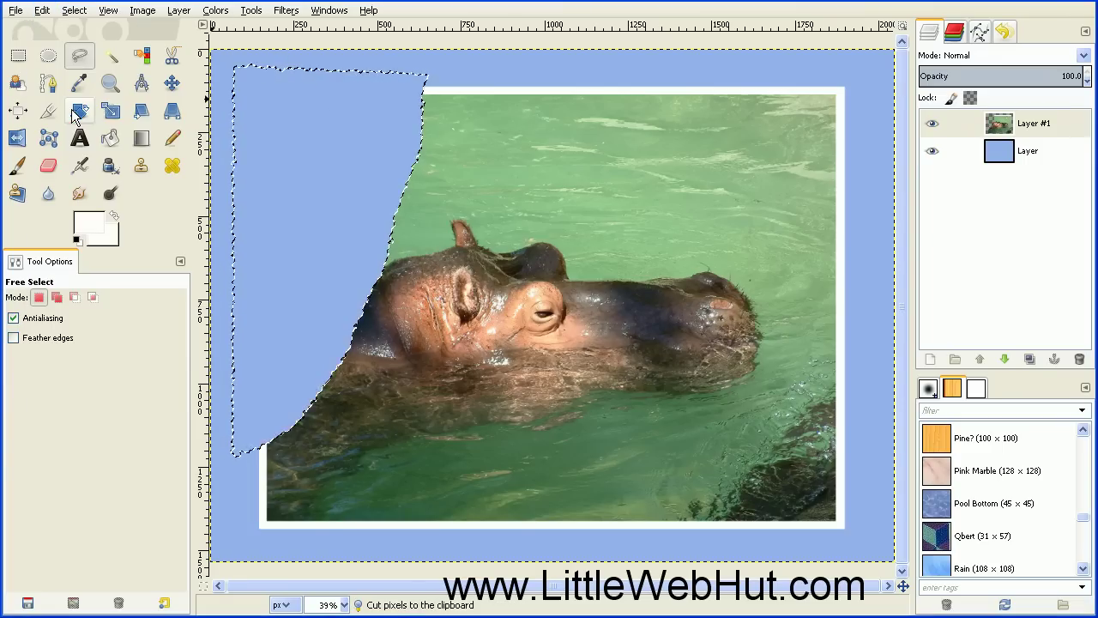
pyautogui.click(43, 11)
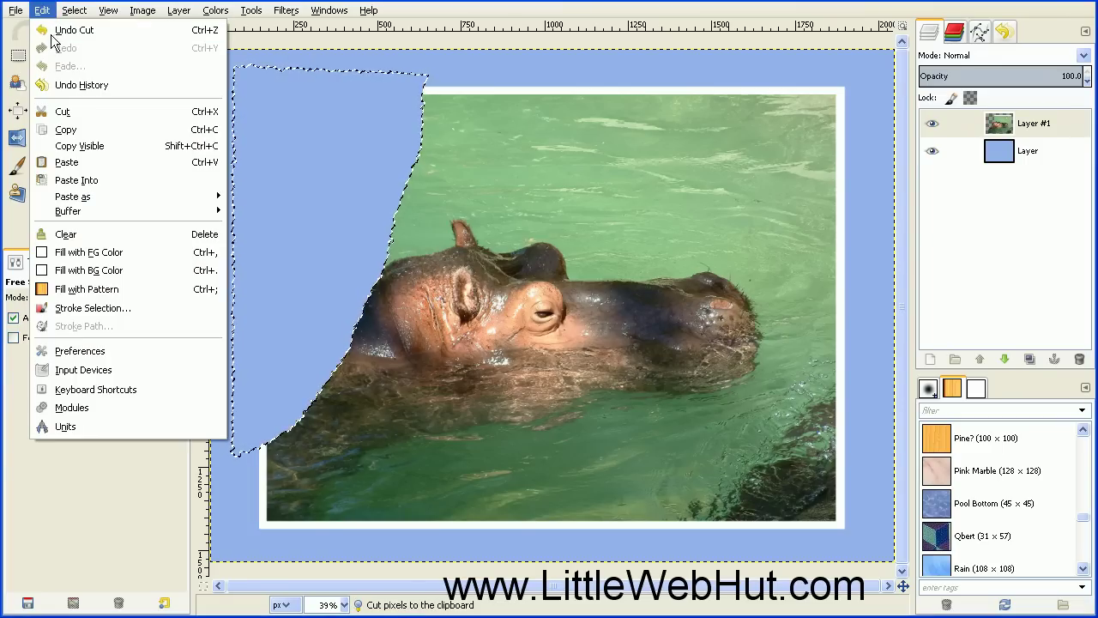
pyautogui.click(81, 161)
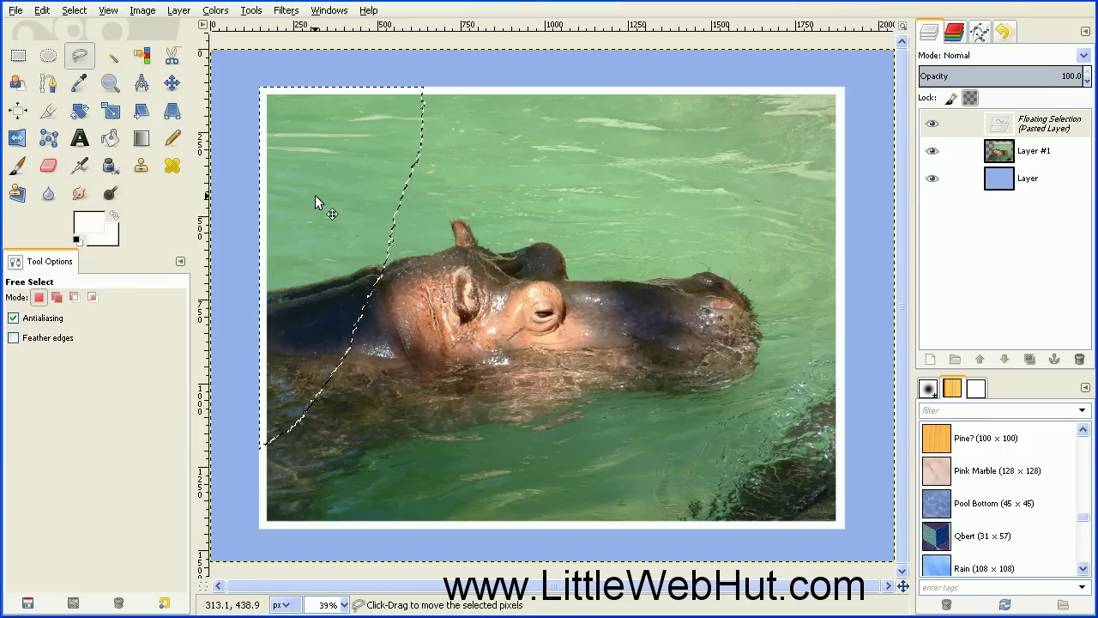
pyautogui.moveTo(322, 197); pyautogui.dragTo(292, 178)
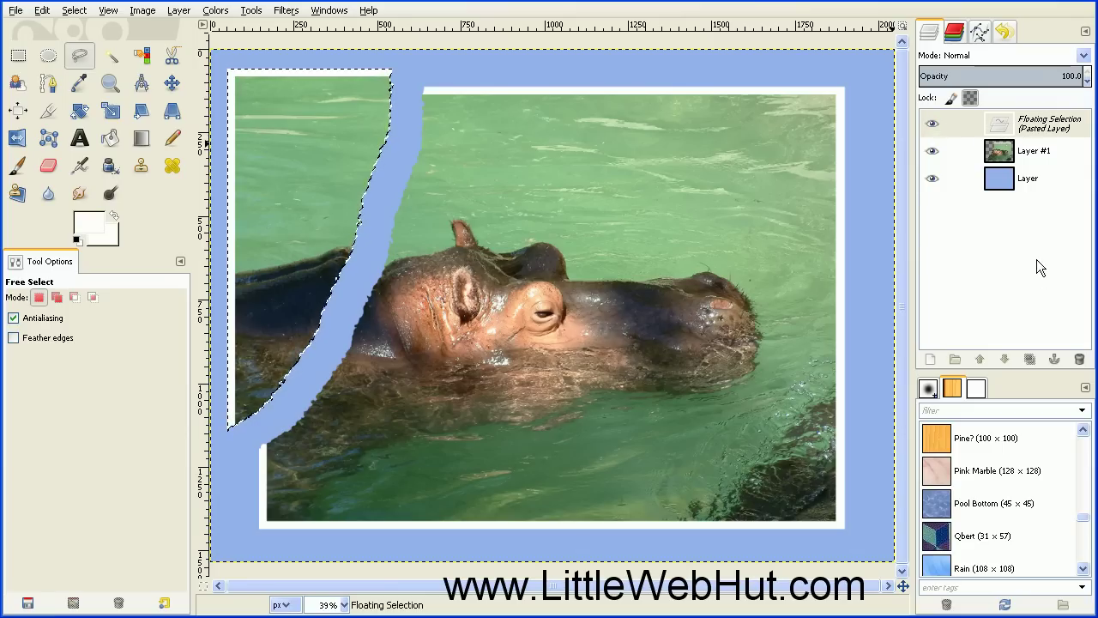
pyautogui.click(1054, 359)
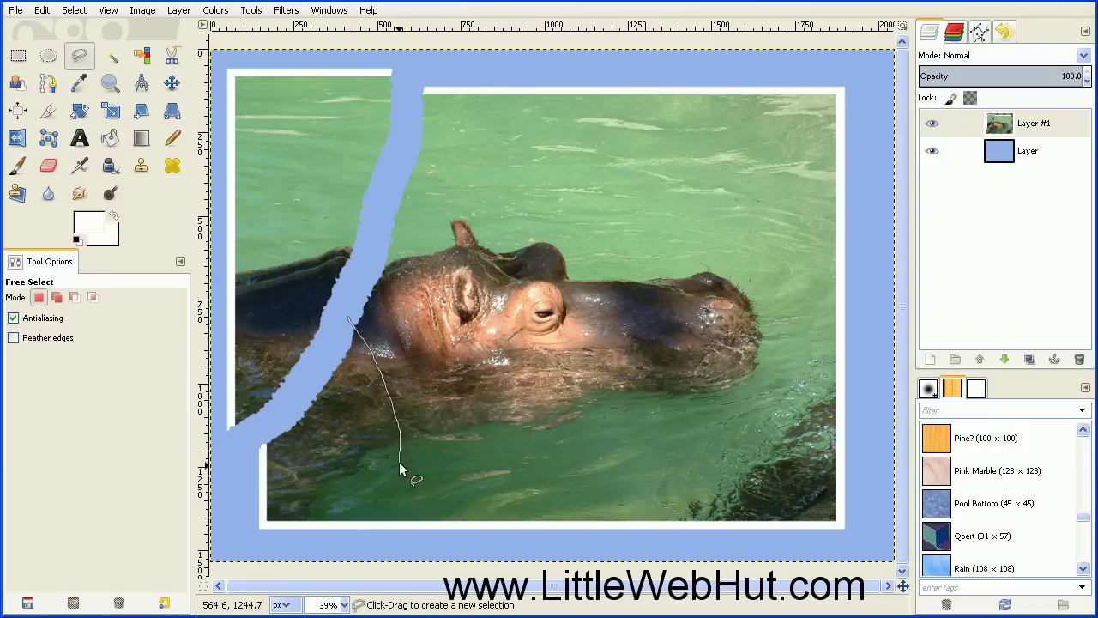
# Draw a closed freehand selection around the photo's lower-left part, from the existing tear below the hippo's head down past the bottom border
pyautogui.moveTo(429, 545); pyautogui.dragTo(428, 544)
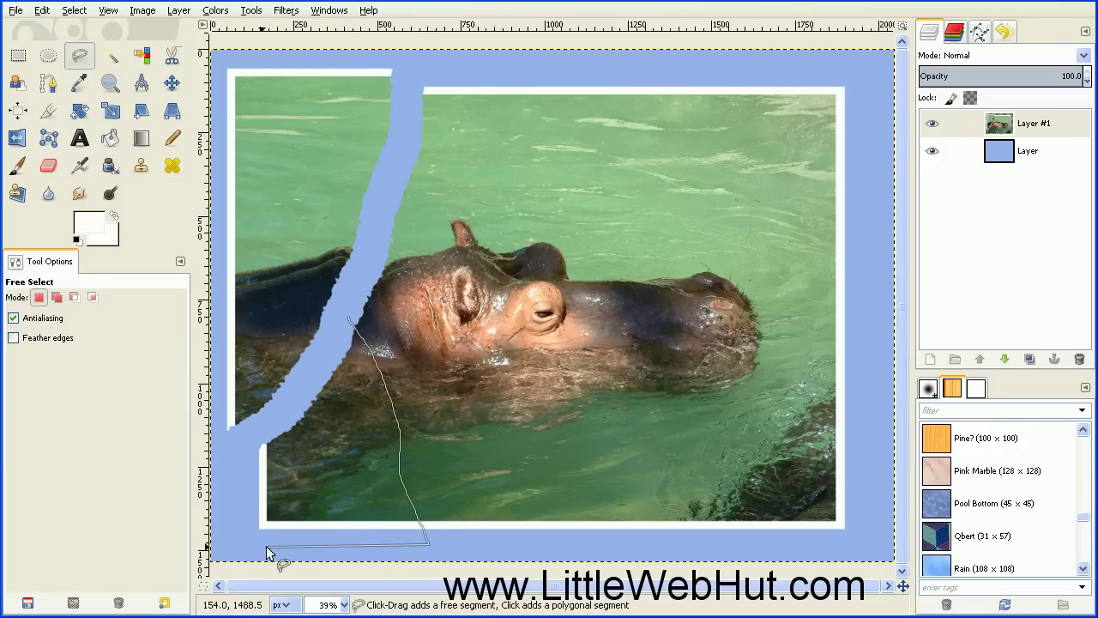
pyautogui.click(229, 544)
pyautogui.click(238, 443)
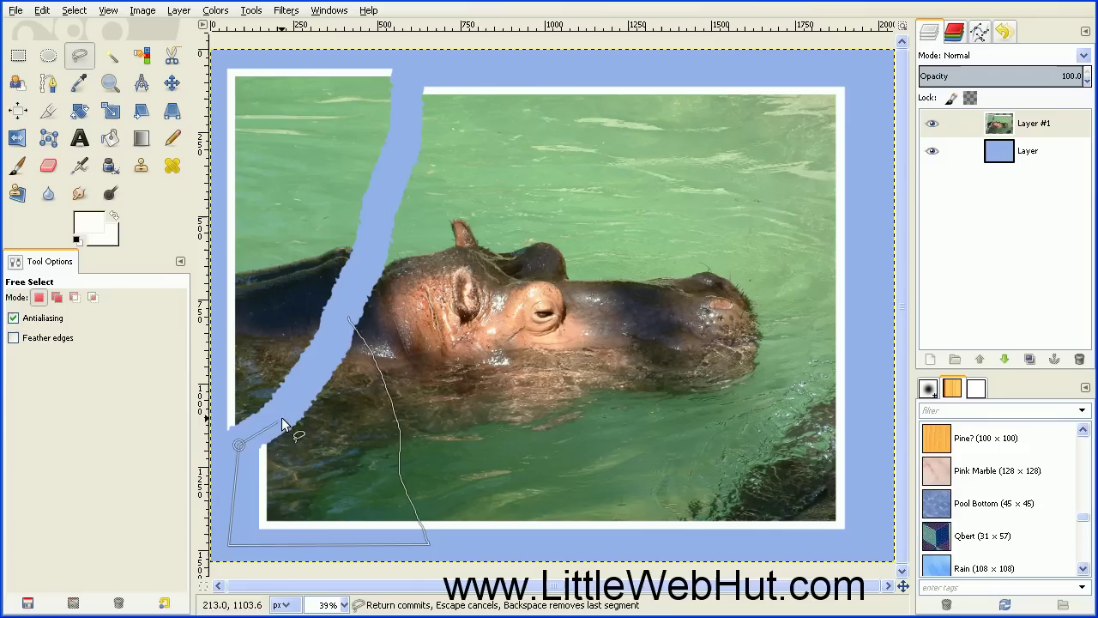
pyautogui.click(314, 372)
pyautogui.click(348, 319)
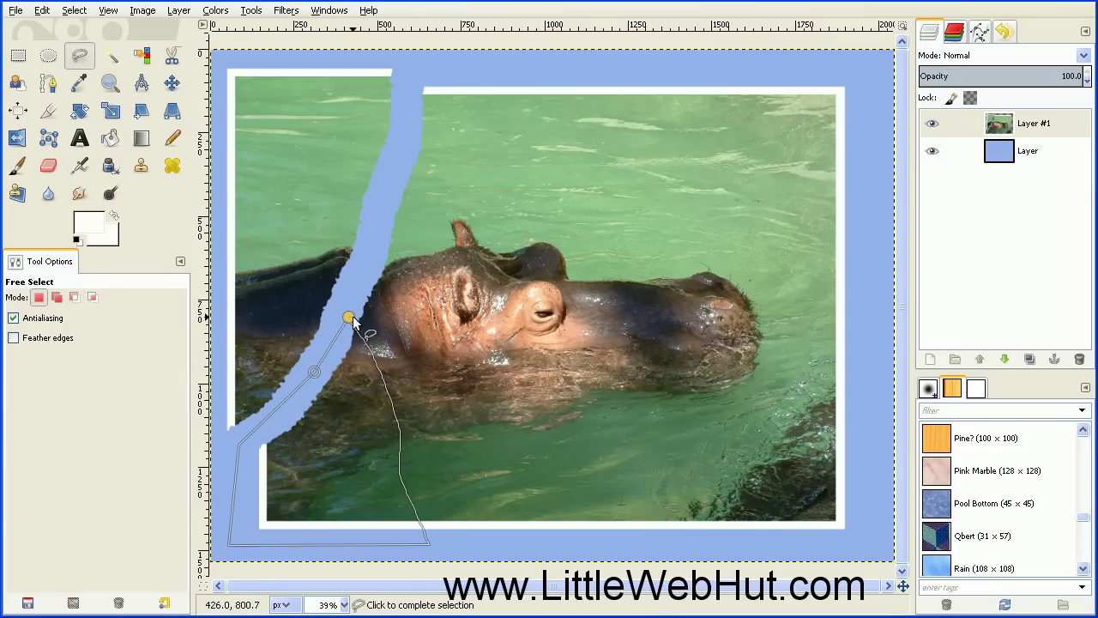
pyautogui.click(351, 320)
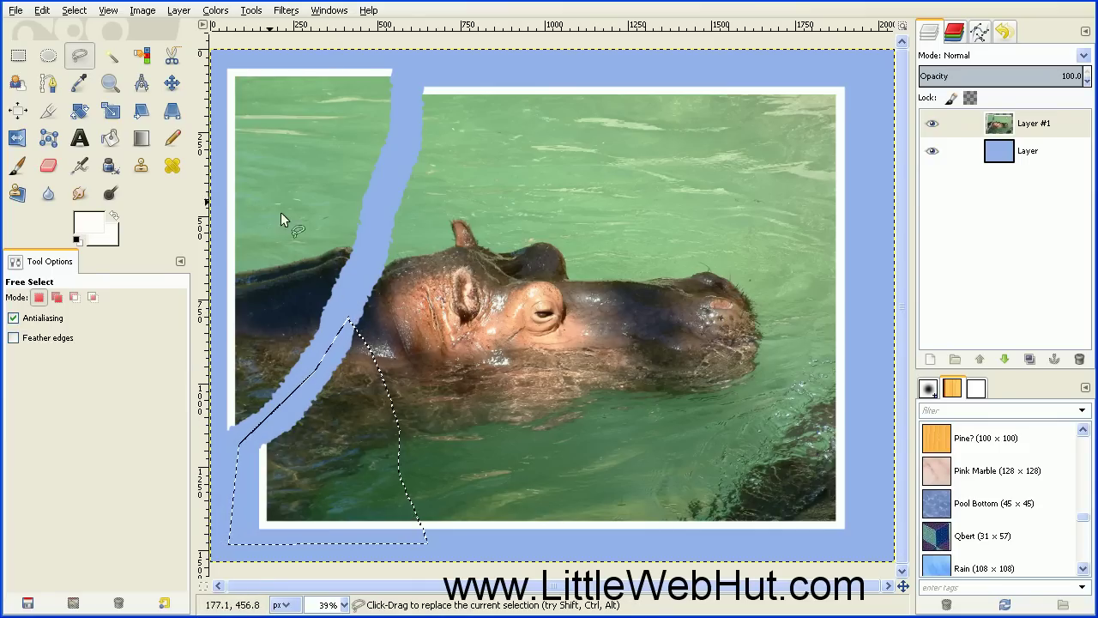
# Distort the lower-left selection's outline with threshold 127, spread 8, granularity 4 and smooth 2, smoothing horizontally and vertically
pyautogui.click(74, 10)
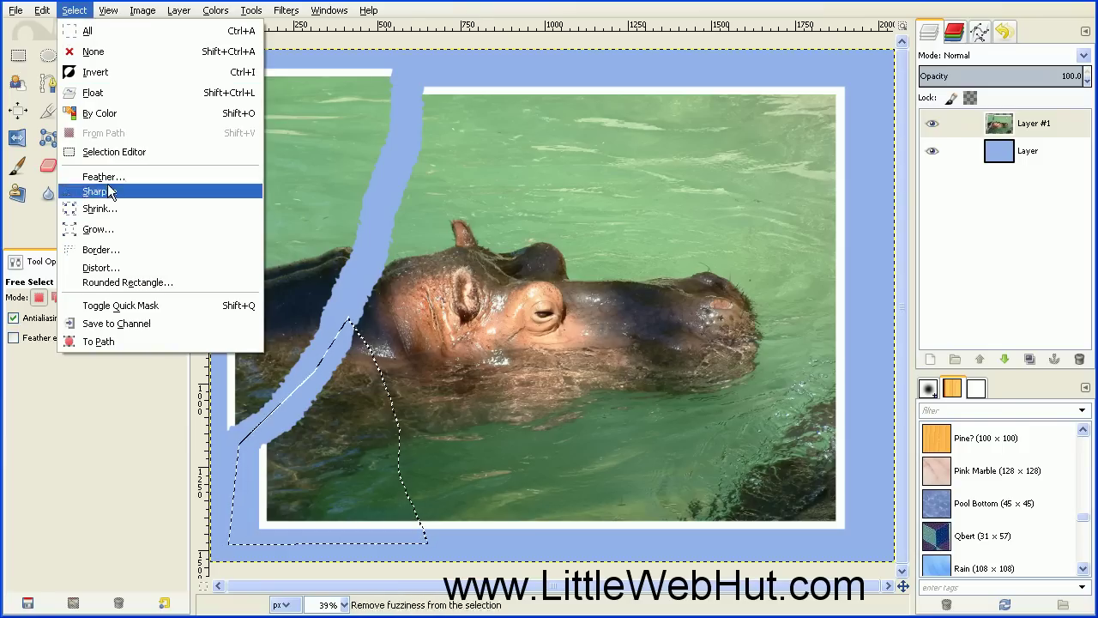
pyautogui.click(109, 267)
pyautogui.moveTo(86, 11); pyautogui.dragTo(233, 62)
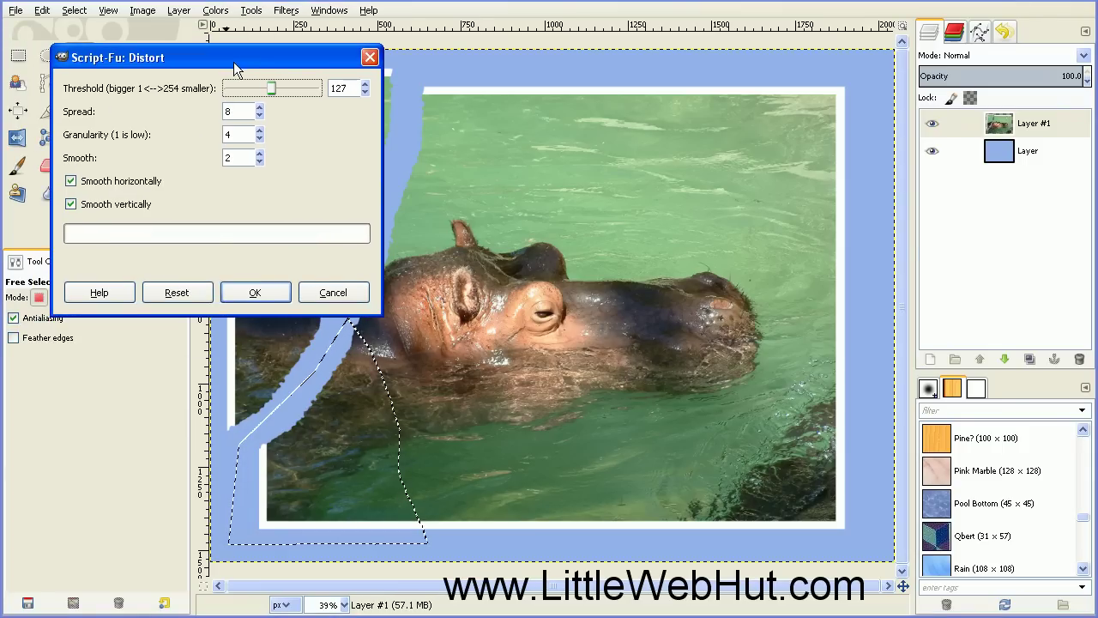
pyautogui.click(253, 292)
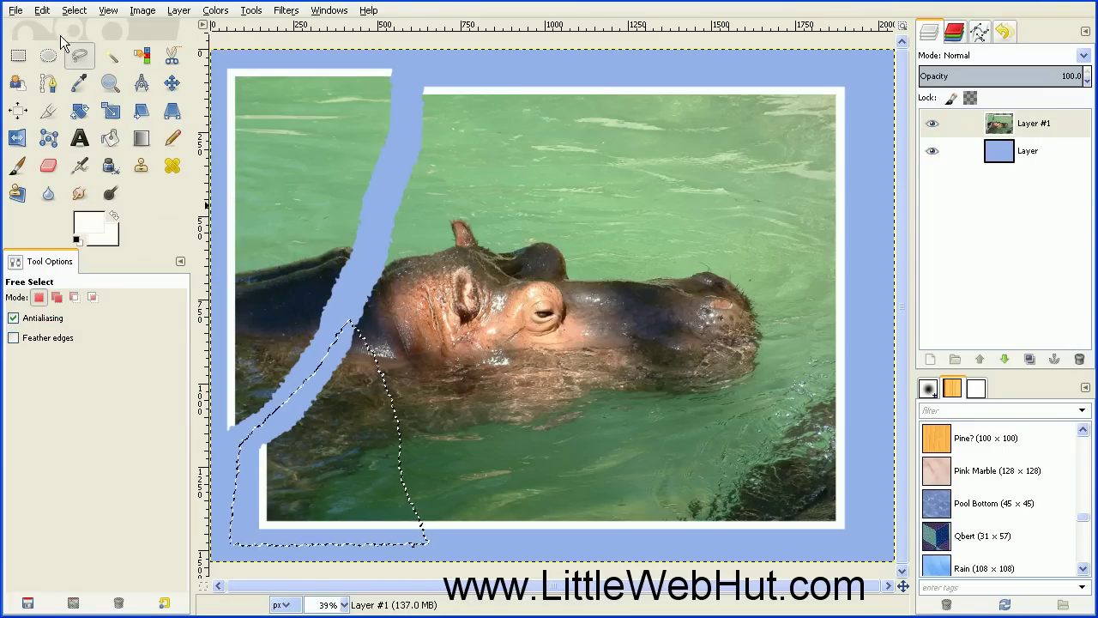
# Separate the selected lower-left piece by cutting, pasting and shifting it down and left from the main photo, and anchor it
pyautogui.click(42, 10)
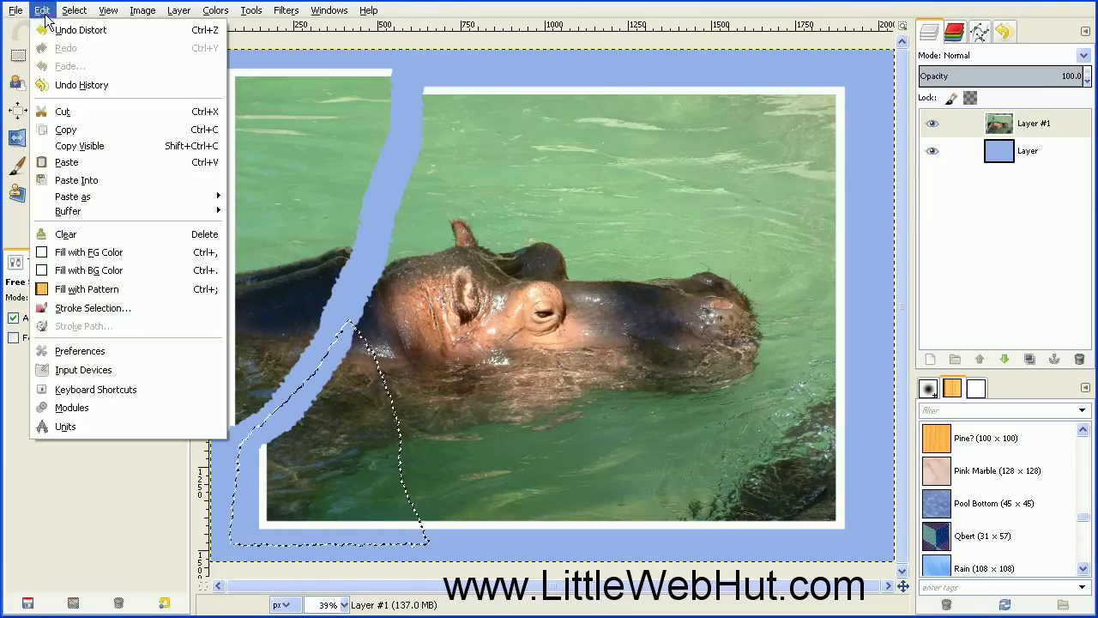
pyautogui.click(65, 111)
pyautogui.click(48, 17)
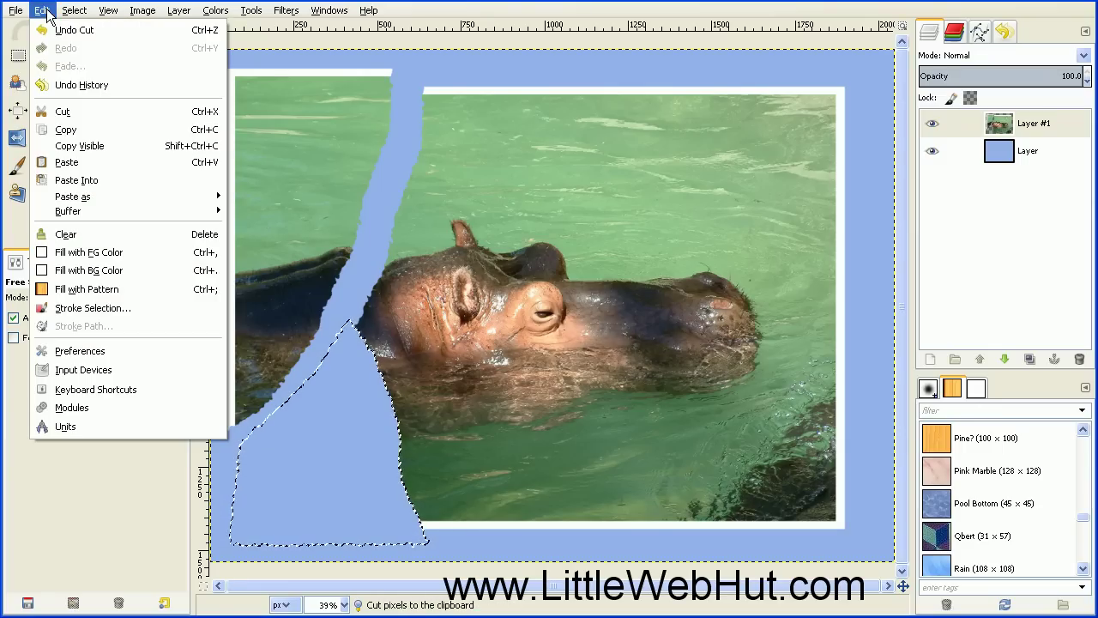
pyautogui.click(87, 159)
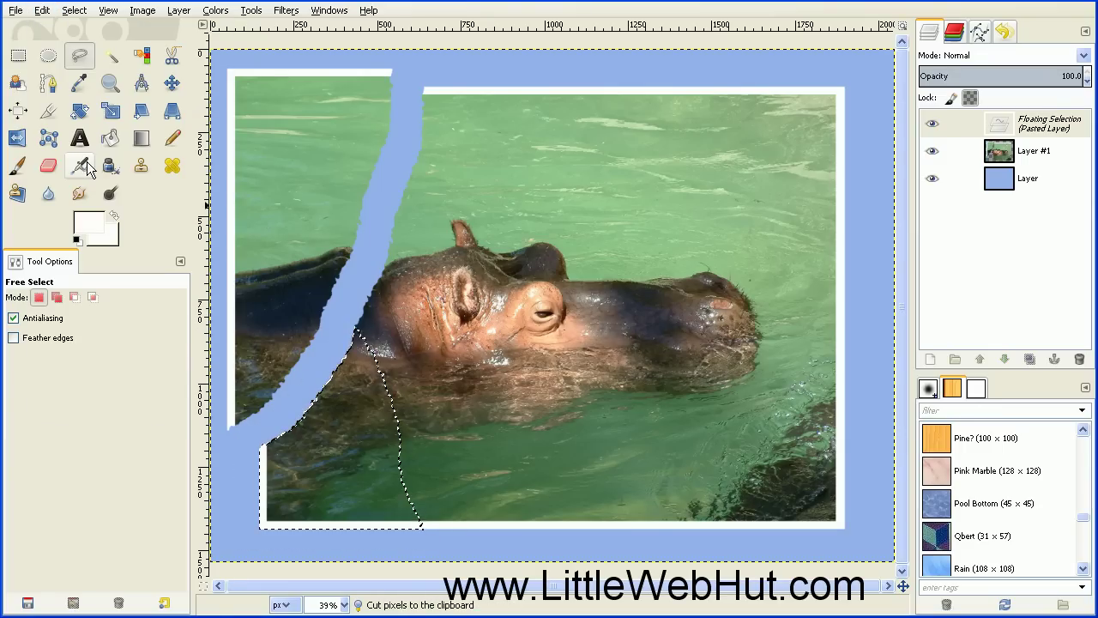
pyautogui.moveTo(346, 437); pyautogui.dragTo(320, 453)
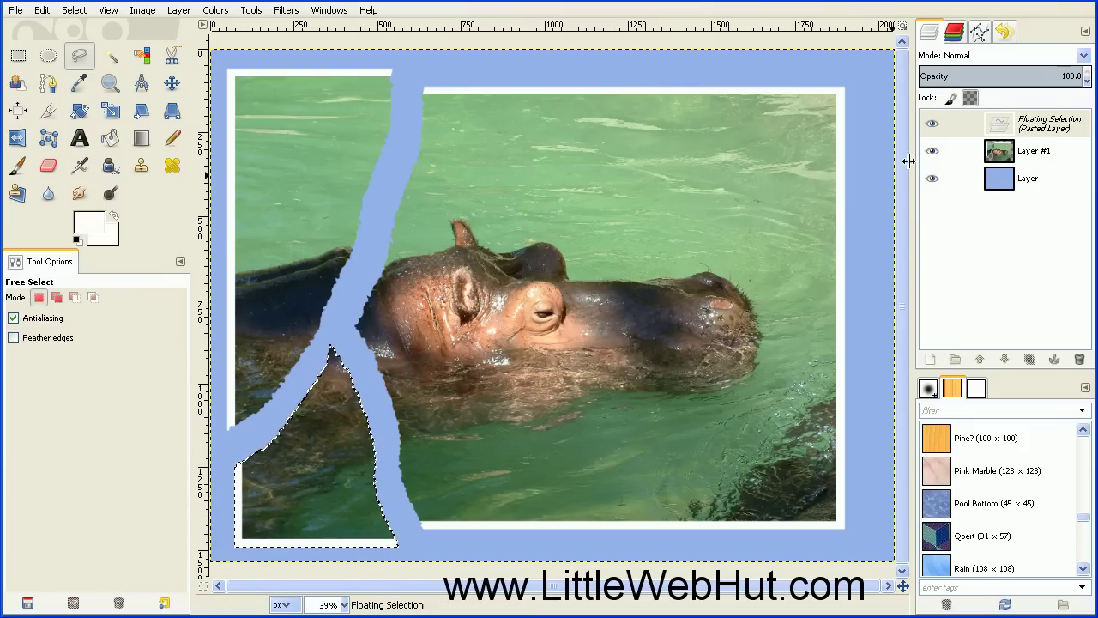
pyautogui.click(1055, 361)
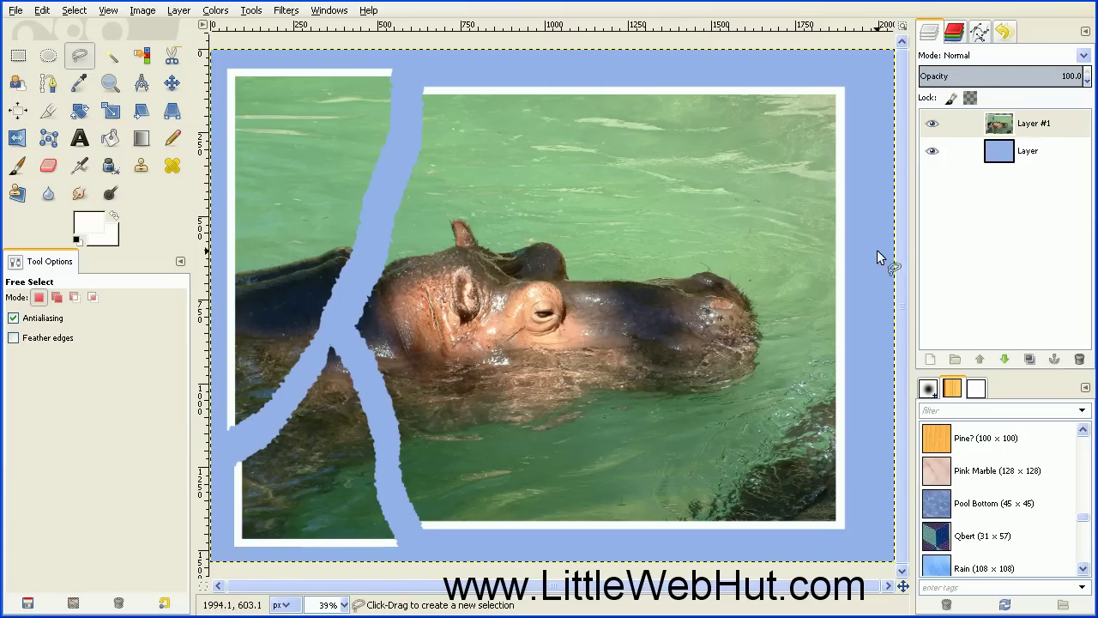
# Draw a closed freehand selection around the photo's upper-right part, curving from the top border across the hippo's snout to the right border
pyautogui.moveTo(630, 66); pyautogui.dragTo(644, 141)
pyautogui.moveTo(675, 331); pyautogui.dragTo(745, 397)
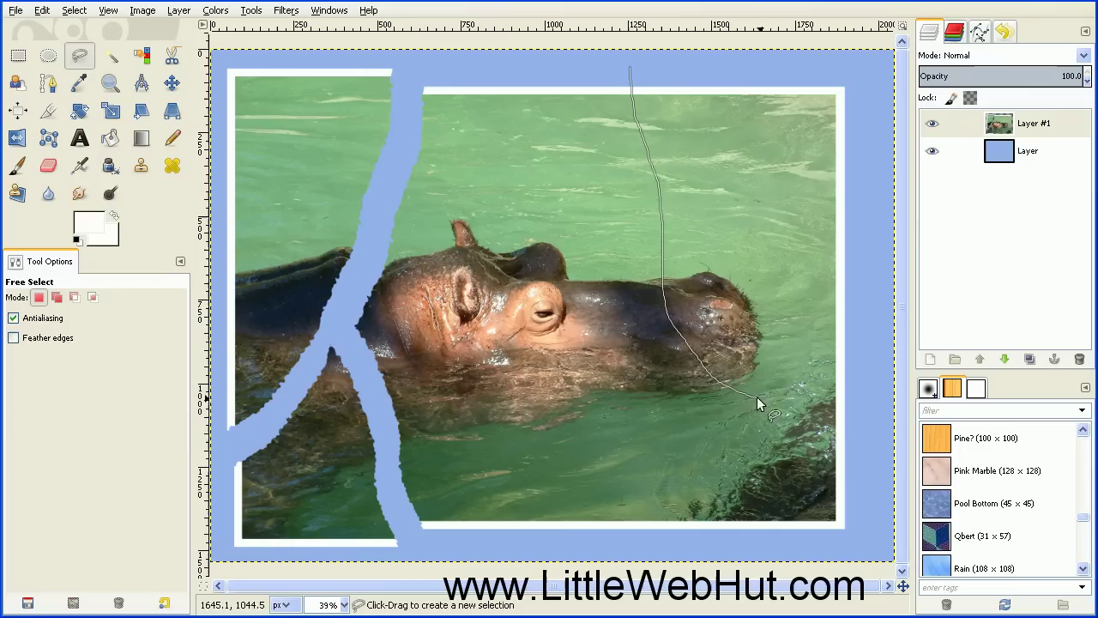
pyautogui.moveTo(858, 417); pyautogui.dragTo(859, 417)
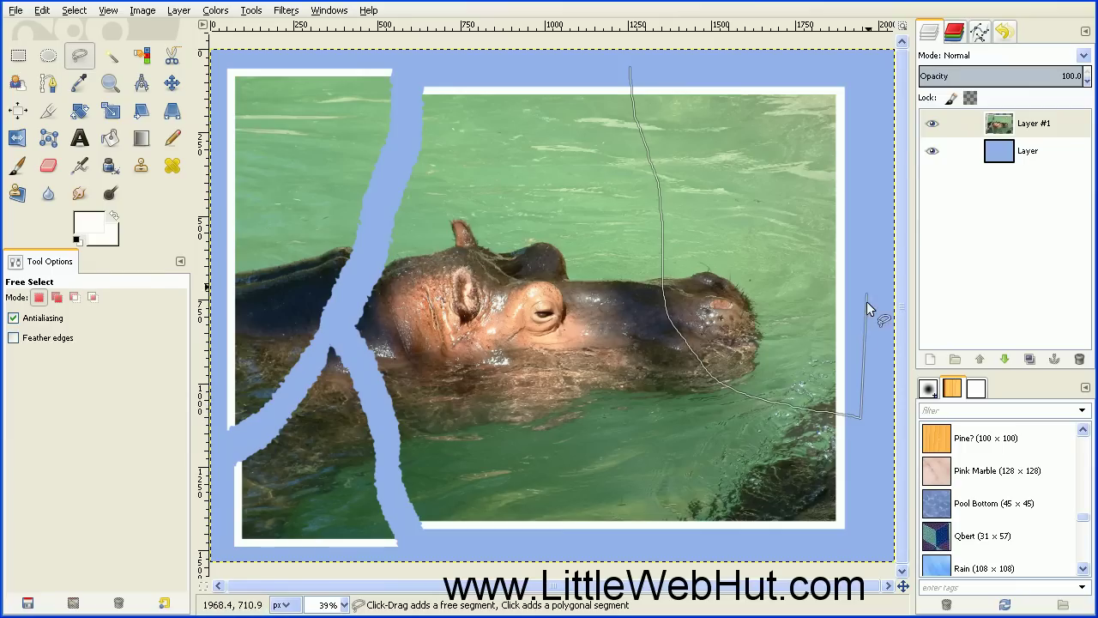
pyautogui.click(858, 69)
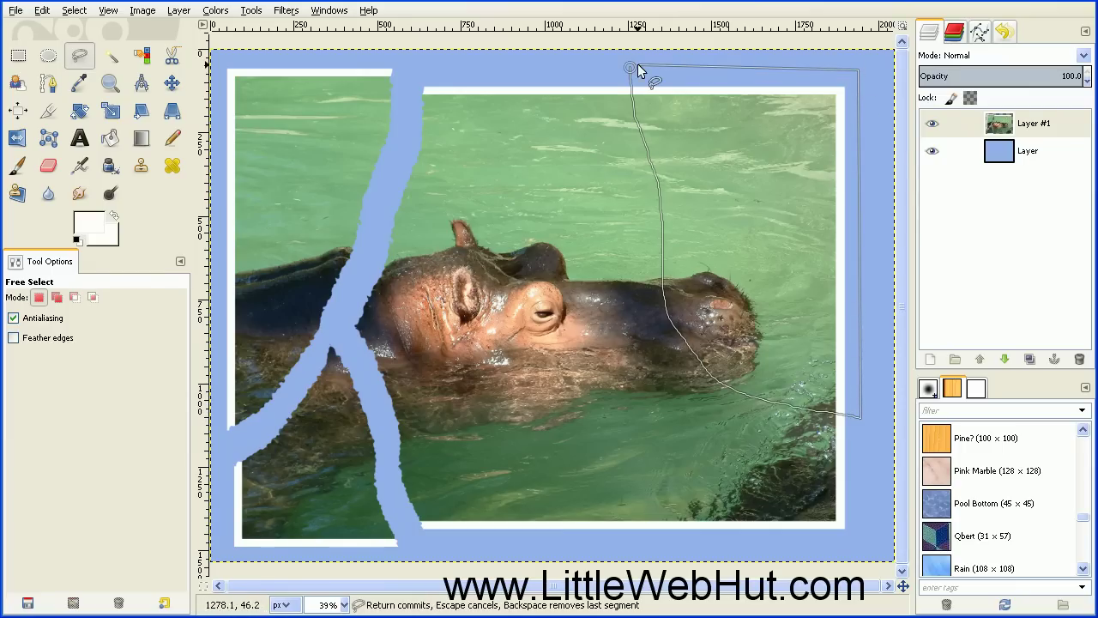
pyautogui.click(633, 67)
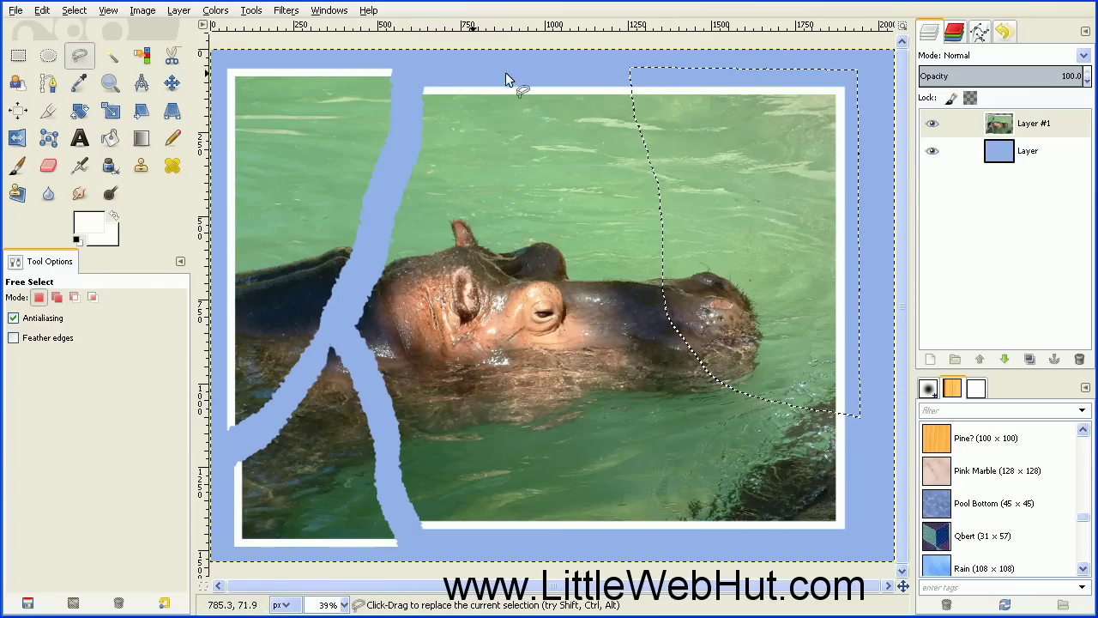
# Distort the outline of the upper-right selection to make its edge ragged
pyautogui.click(73, 10)
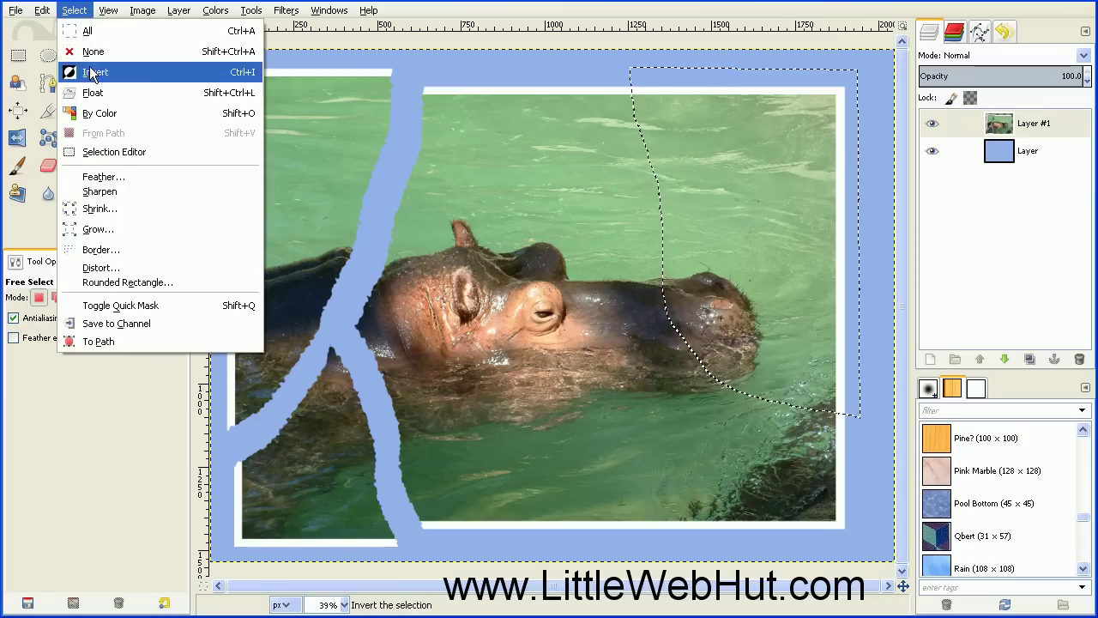
pyautogui.click(124, 268)
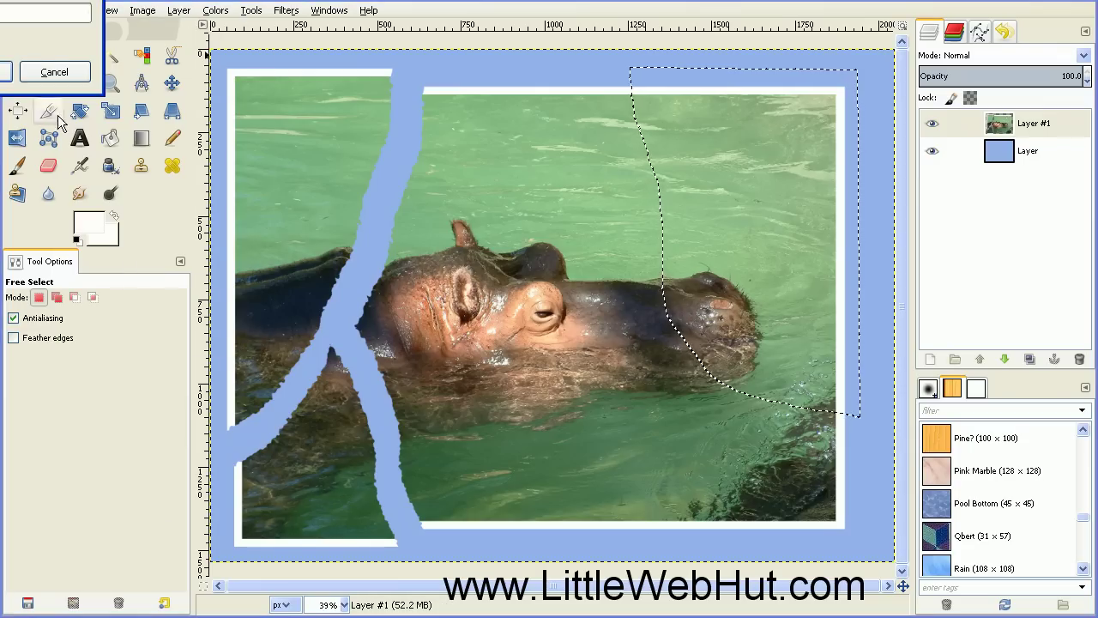
pyautogui.click(259, 271)
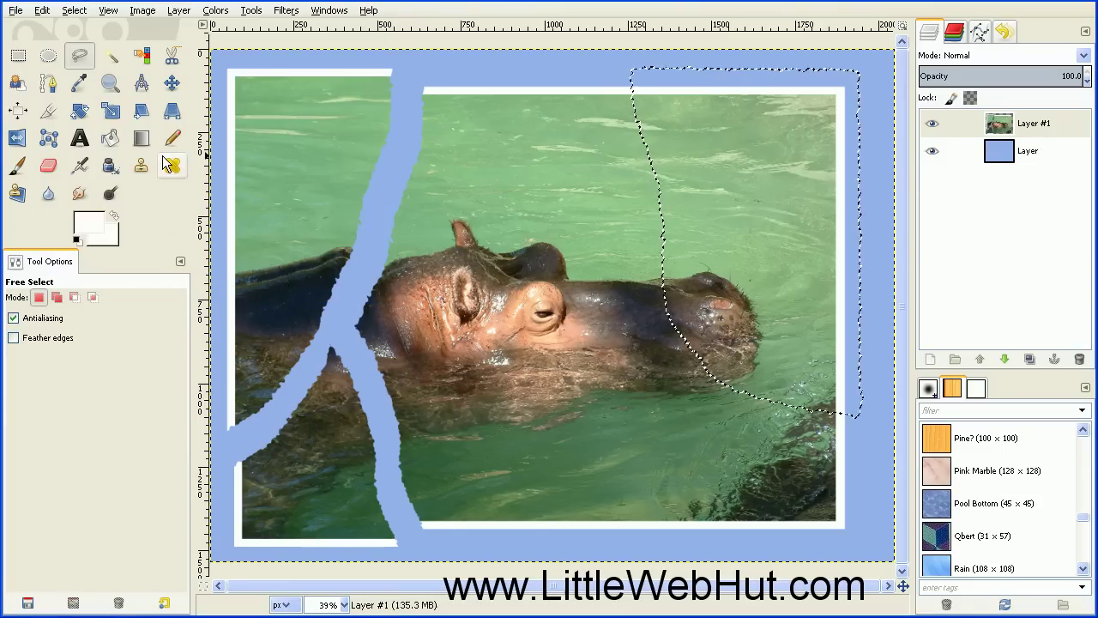
# Cut and paste the selected upper-right piece and shift it up and right, leaving a gap to the main photo
pyautogui.click(48, 10)
pyautogui.click(62, 110)
pyautogui.click(42, 11)
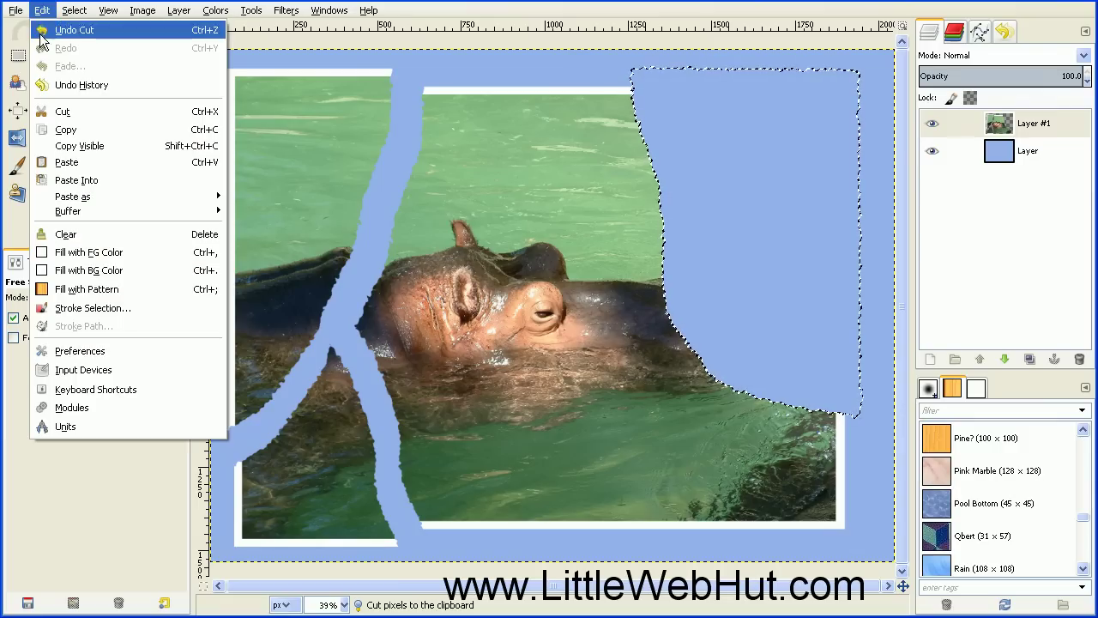
pyautogui.click(77, 170)
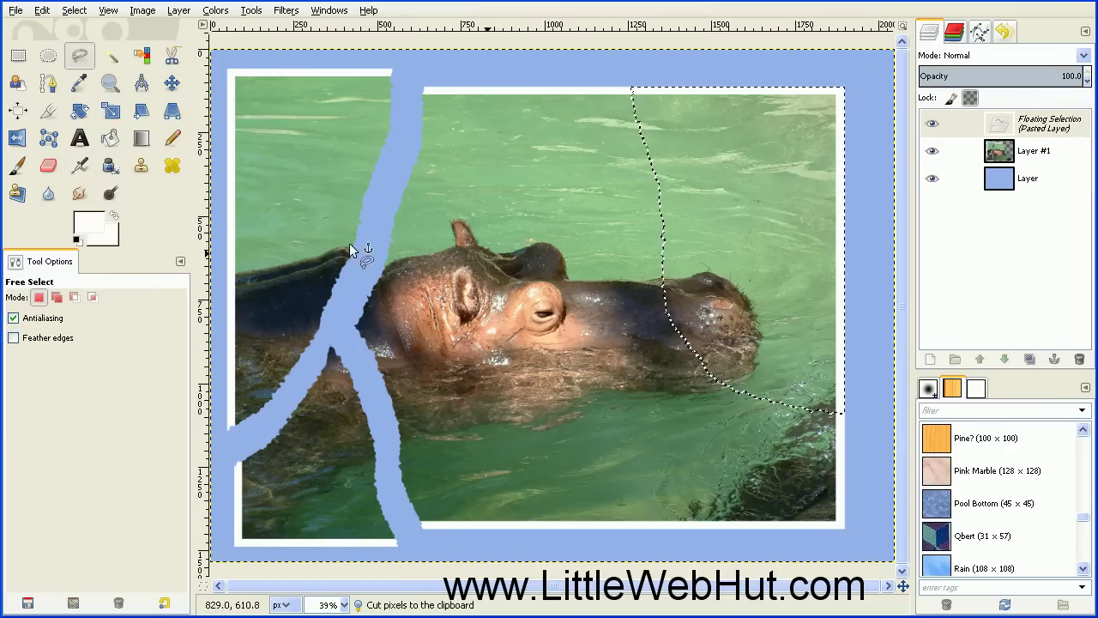
pyautogui.moveTo(768, 247); pyautogui.dragTo(791, 226)
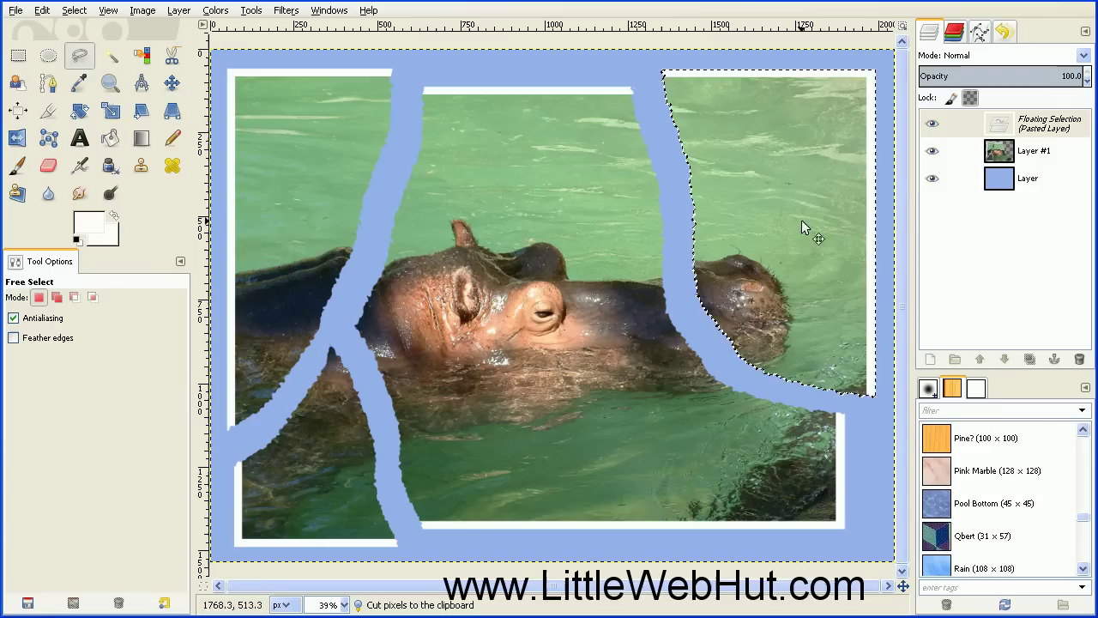
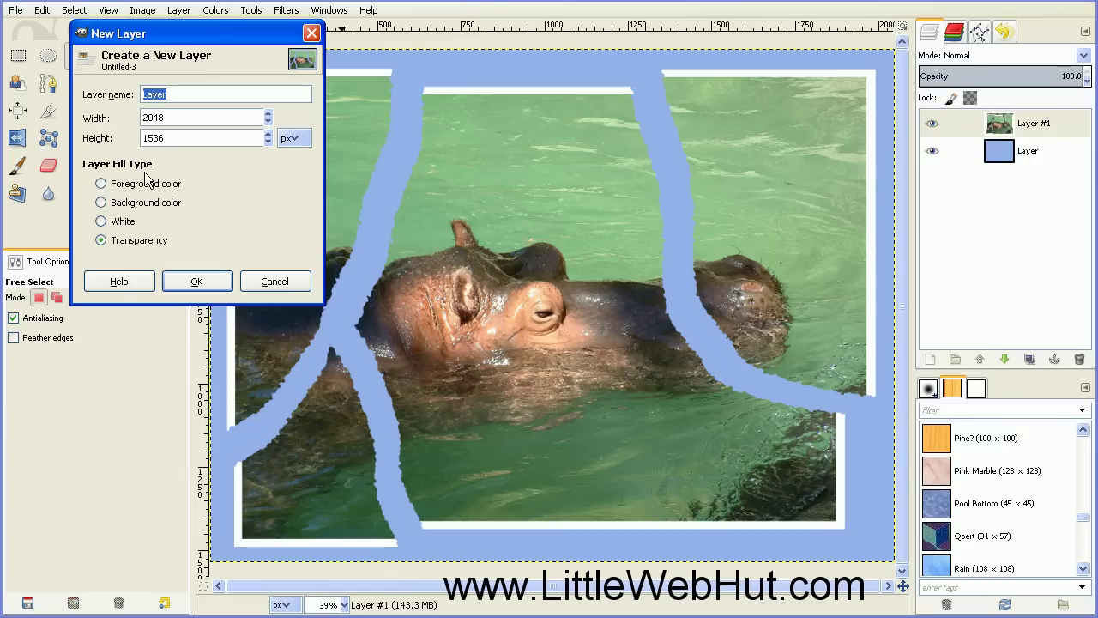
# Create a new transparent layer of 2048 by 1536 px and place it directly below the photo layer
pyautogui.click(198, 283)
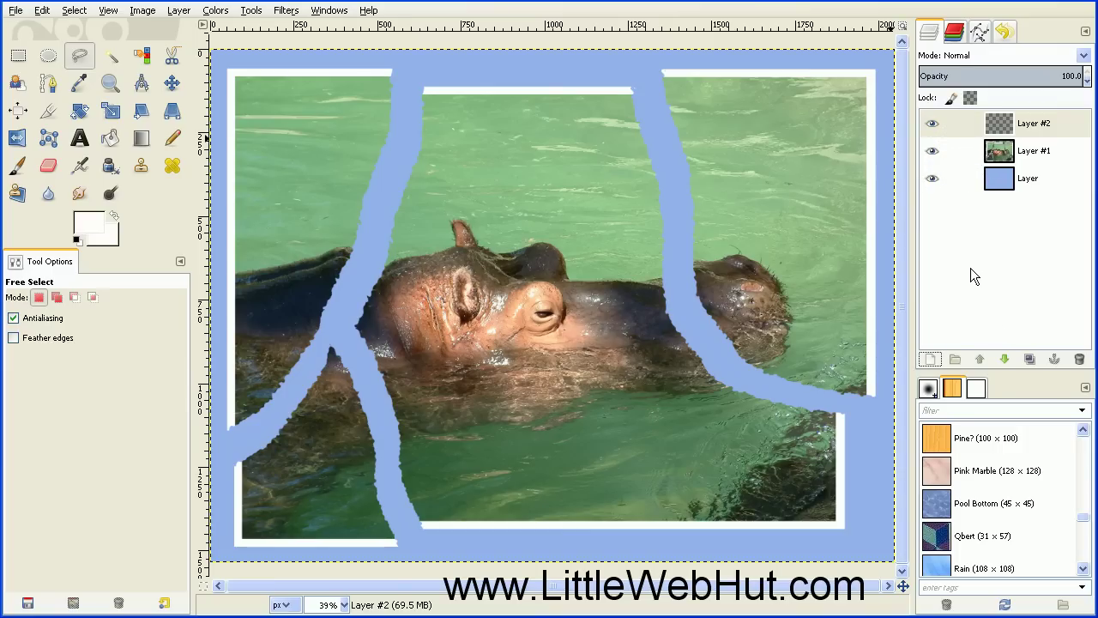
pyautogui.click(1006, 359)
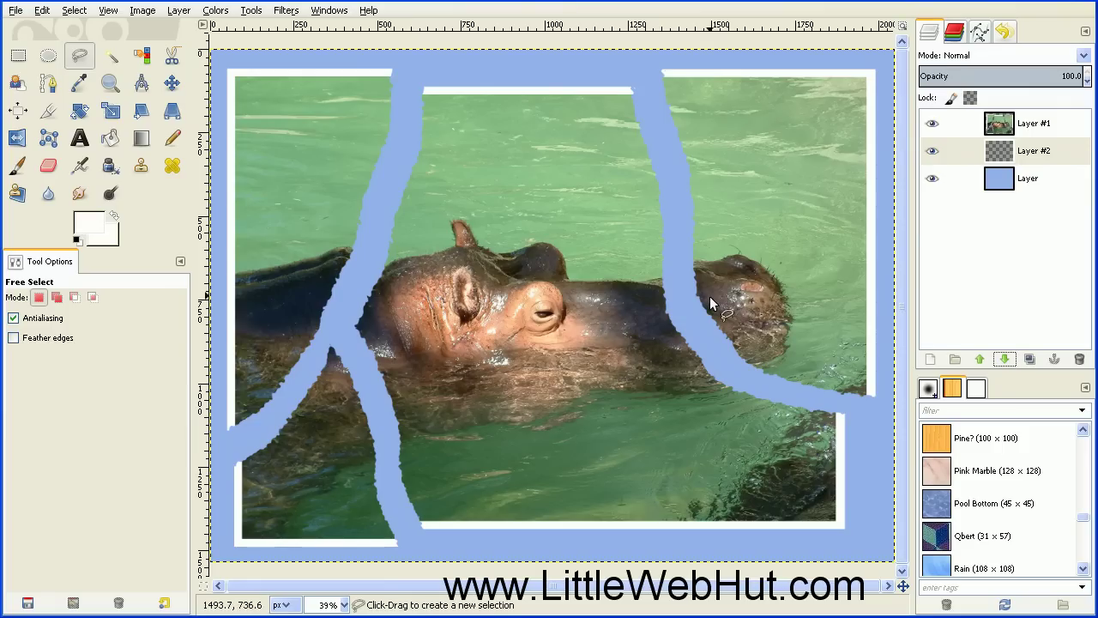
# Set up the Paintbrush with the 2. Hardness 100 brush at size 51.51 and jitter applied
pyautogui.click(19, 170)
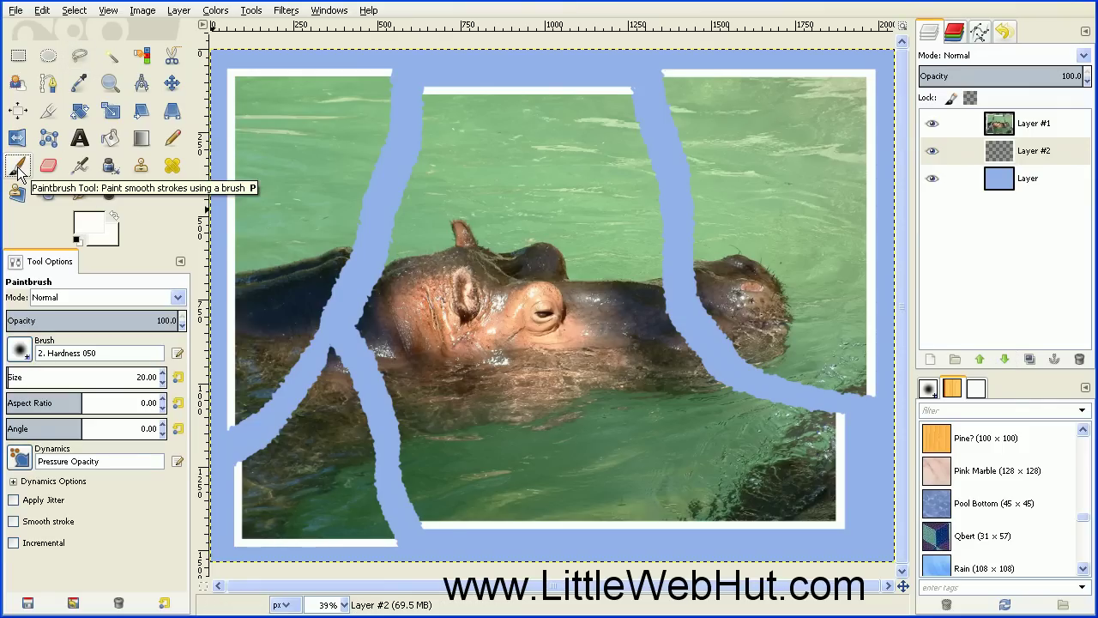
pyautogui.click(20, 351)
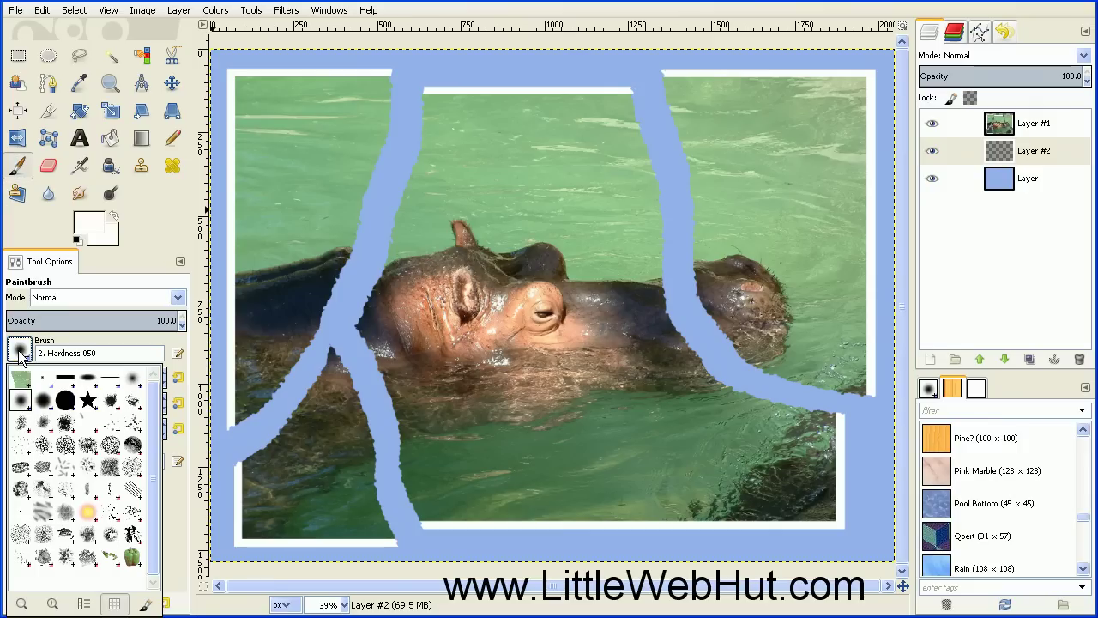
pyautogui.doubleClick(67, 401)
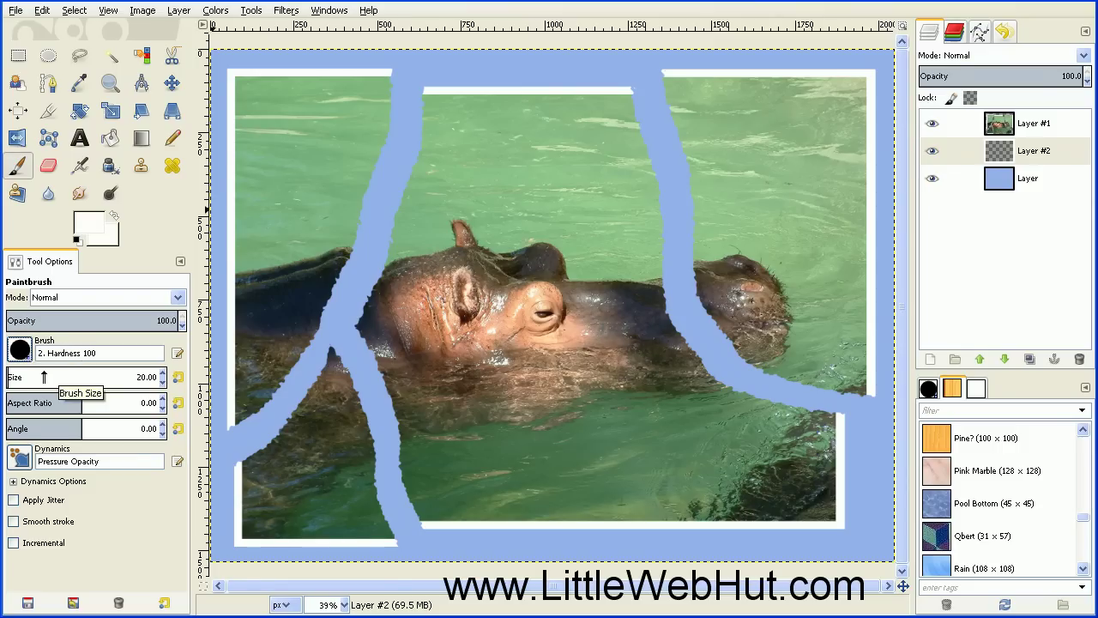
pyautogui.moveTo(24, 376); pyautogui.dragTo(40, 376)
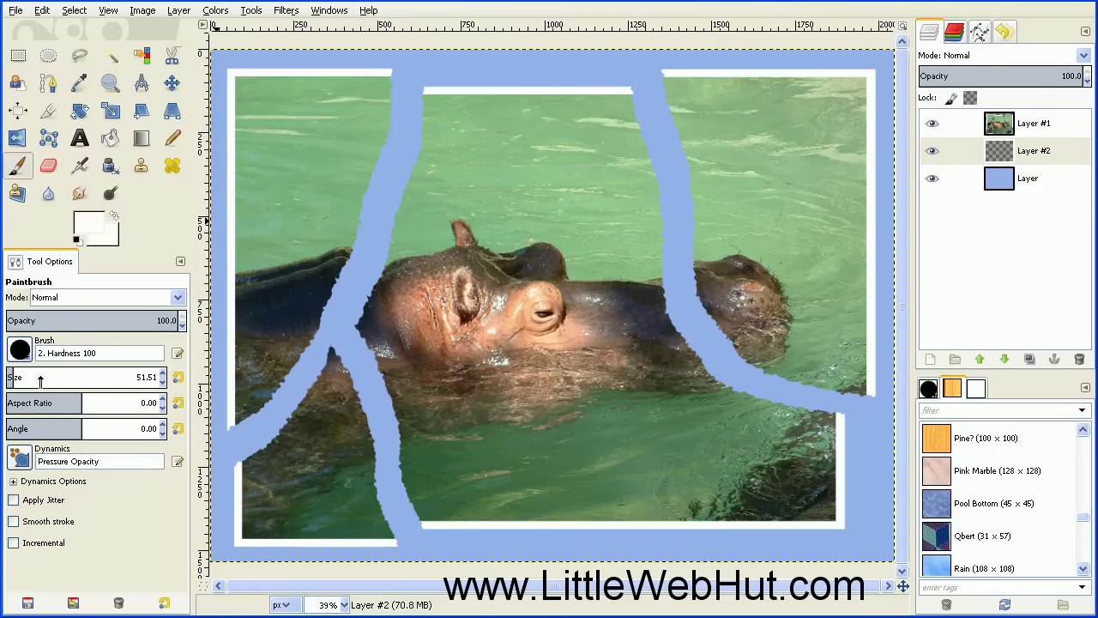
pyautogui.click(14, 501)
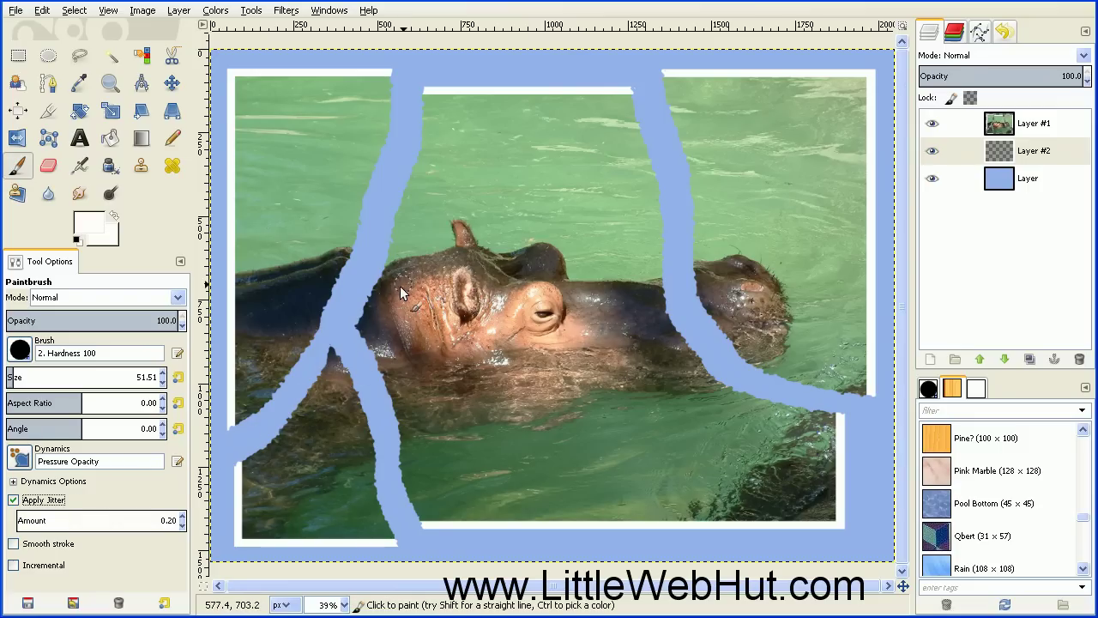
# Paint white torn edges on Layer #2 along the left edges of the main, lower-left and upper-right photo pieces
pyautogui.click(976, 159)
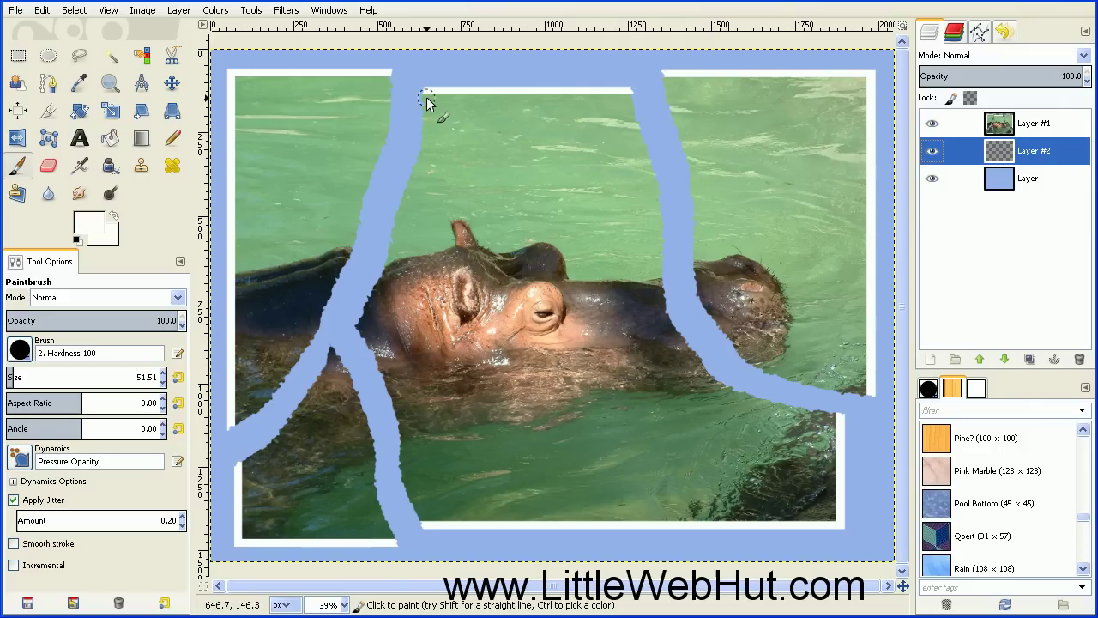
pyautogui.moveTo(427, 96)
pyautogui.mouseDown()
pyautogui.moveTo(428, 160)
pyautogui.moveTo(400, 217)
pyautogui.moveTo(395, 267)
pyautogui.moveTo(358, 328)
pyautogui.moveTo(422, 469)
pyautogui.moveTo(424, 523)
pyautogui.moveTo(405, 432)
pyautogui.mouseUp()
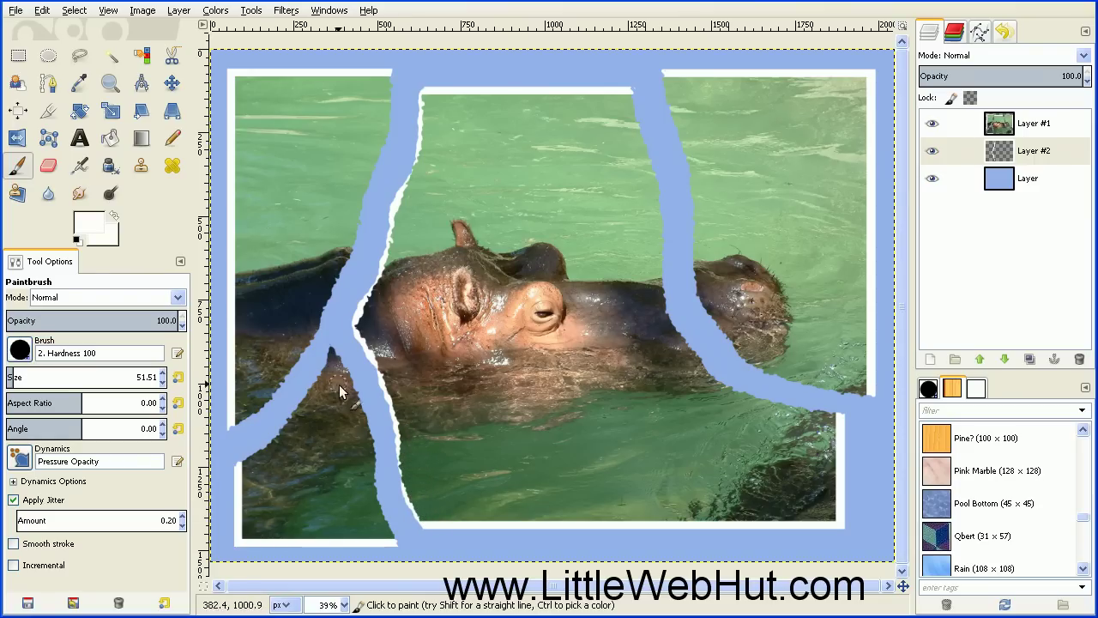
pyautogui.click(331, 359)
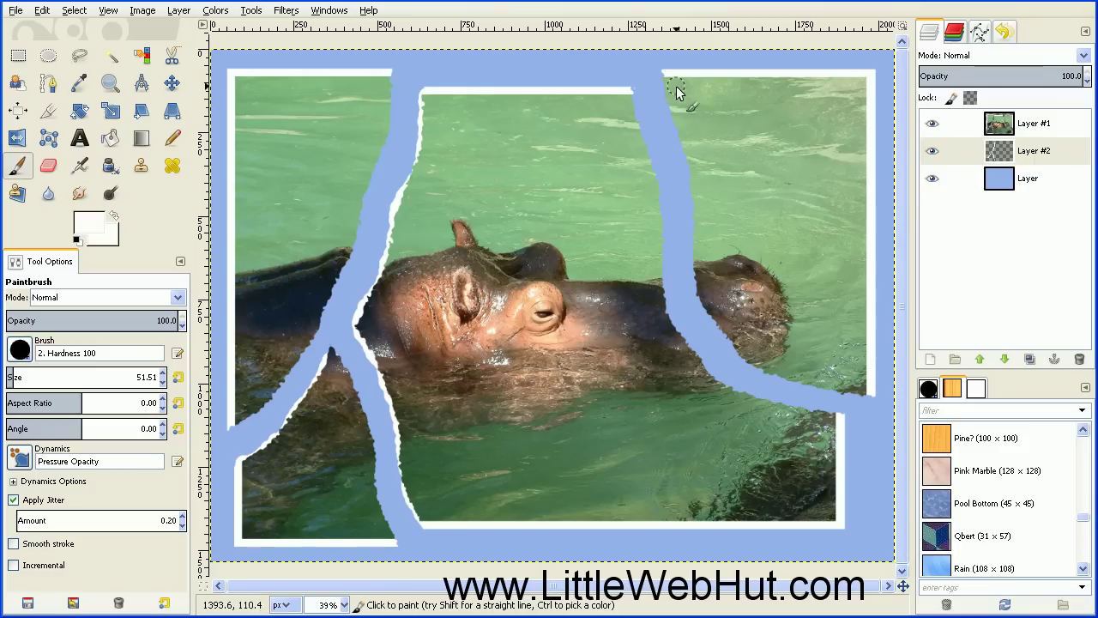
pyautogui.moveTo(669, 82)
pyautogui.mouseDown()
pyautogui.moveTo(693, 152)
pyautogui.moveTo(700, 283)
pyautogui.moveTo(738, 335)
pyautogui.mouseUp()
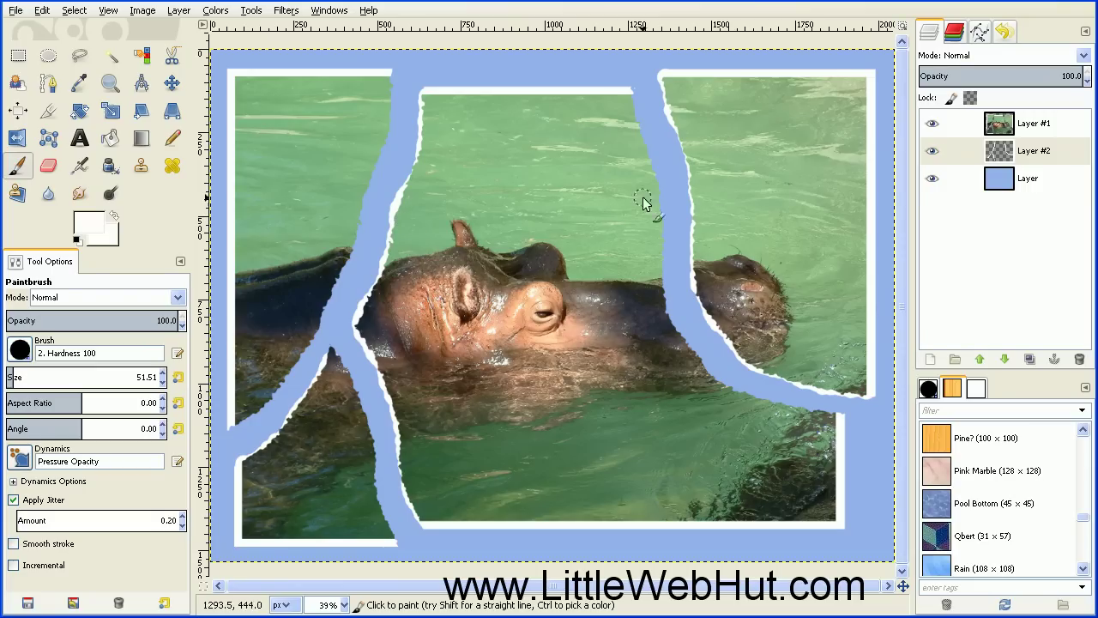
# Select the white strokes from Layer #2's alpha and add a new 2048 by 1536 px transparent layer above it
pyautogui.rightClick(975, 152)
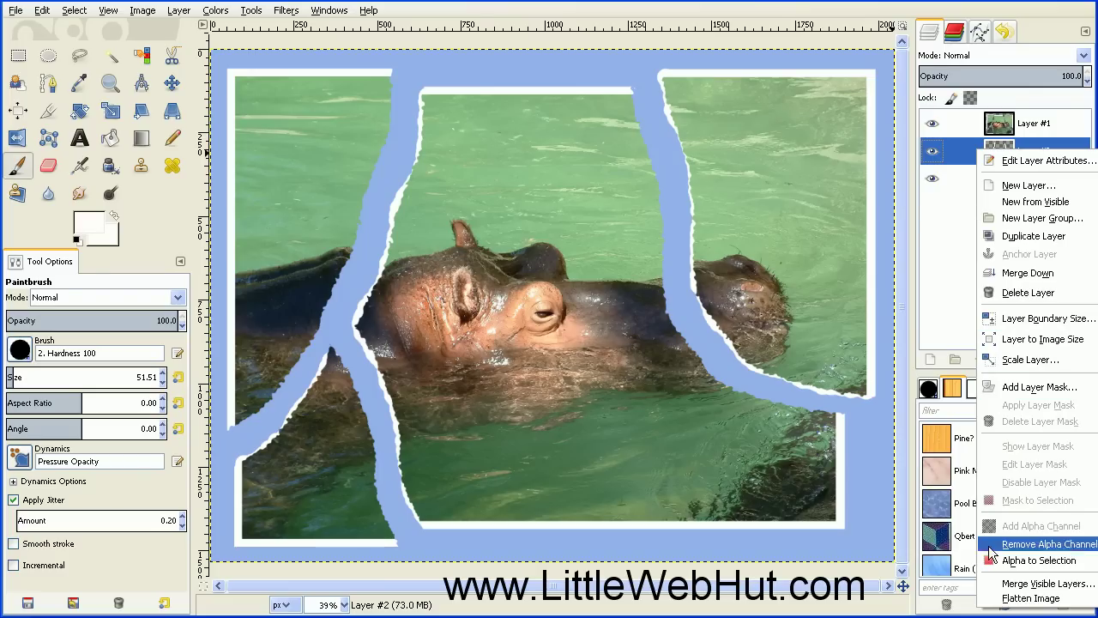
pyautogui.click(1038, 560)
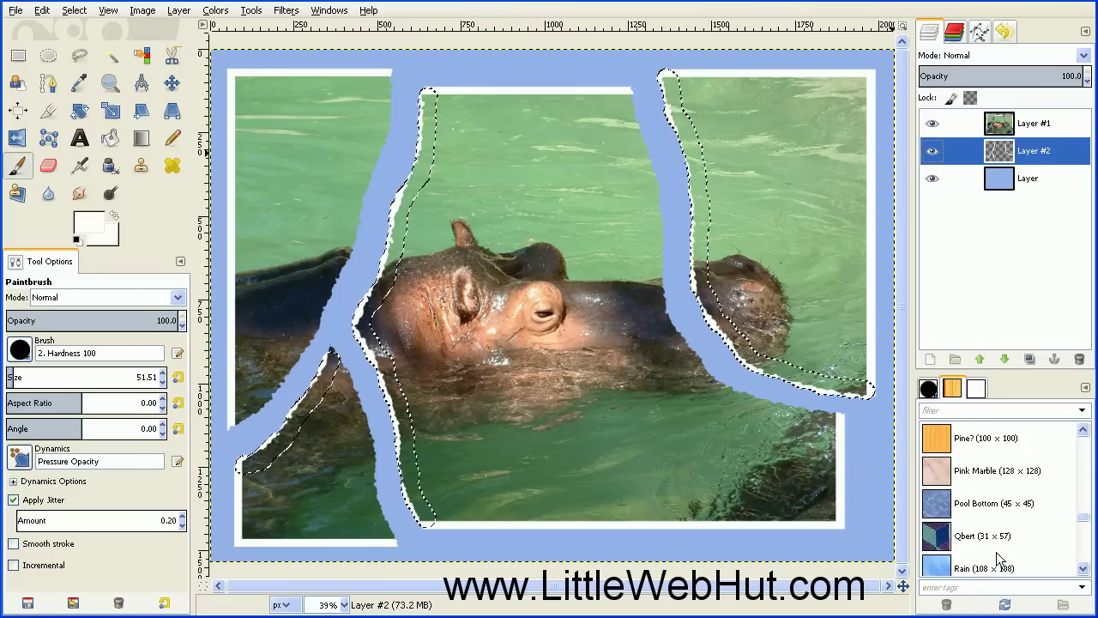
pyautogui.click(932, 361)
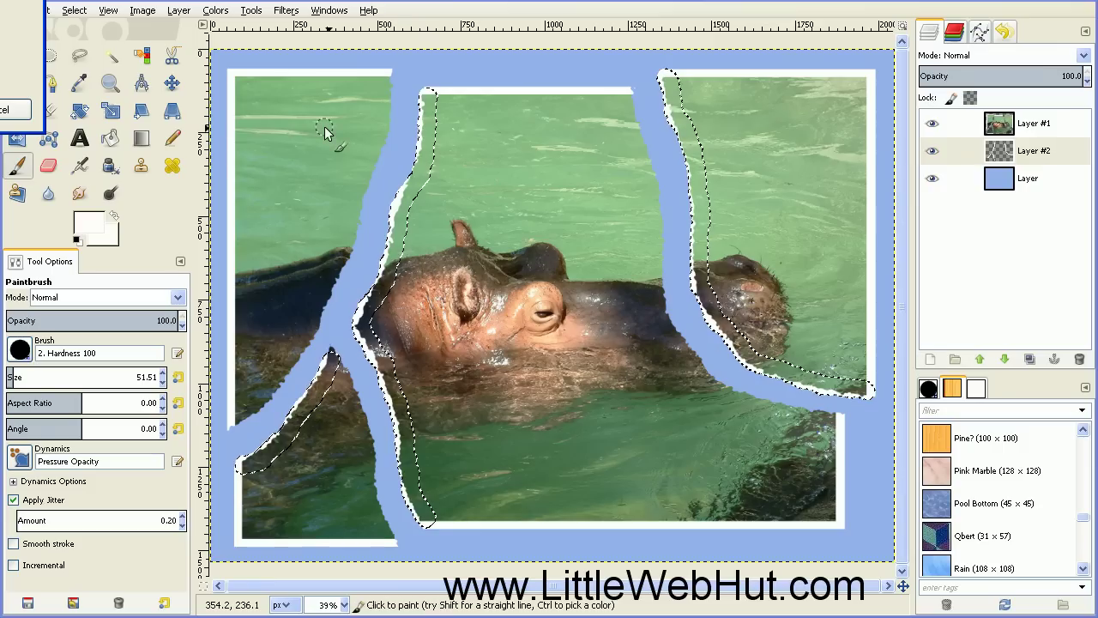
pyautogui.moveTo(178, 21); pyautogui.dragTo(209, 28)
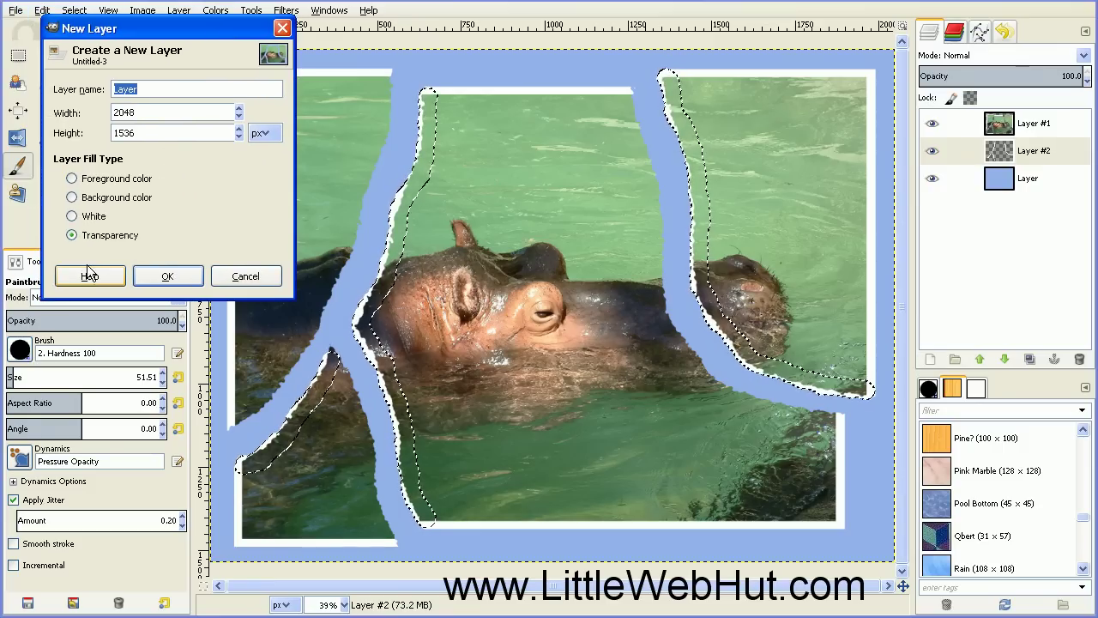
pyautogui.click(168, 276)
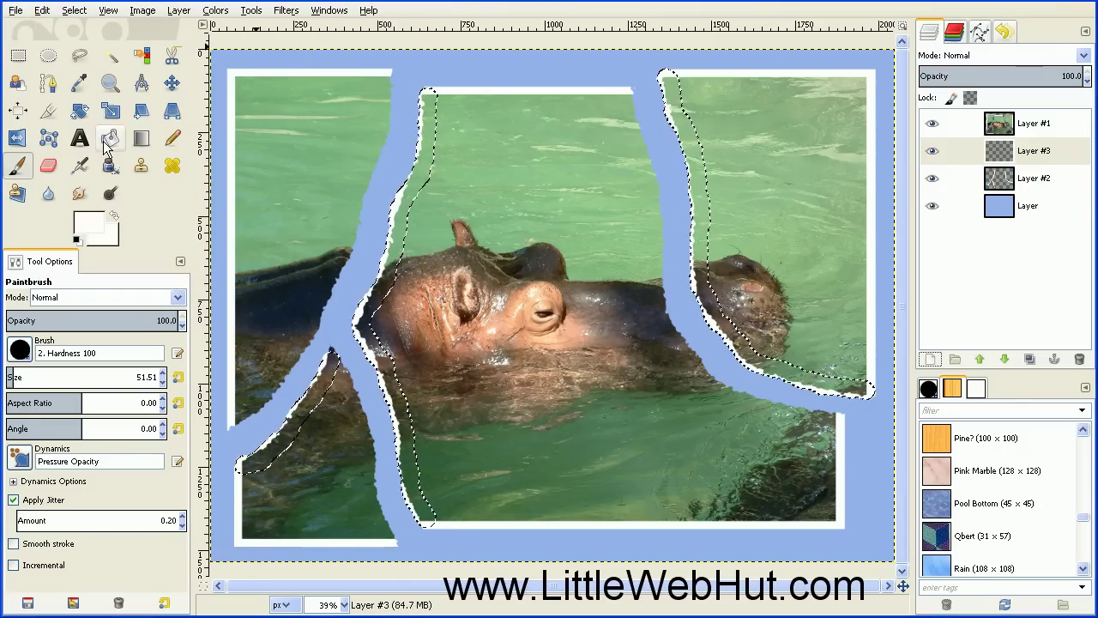
# Set the foreground color to grey aeaeae and bucket-fill the stroke selection on the new layer
pyautogui.click(112, 142)
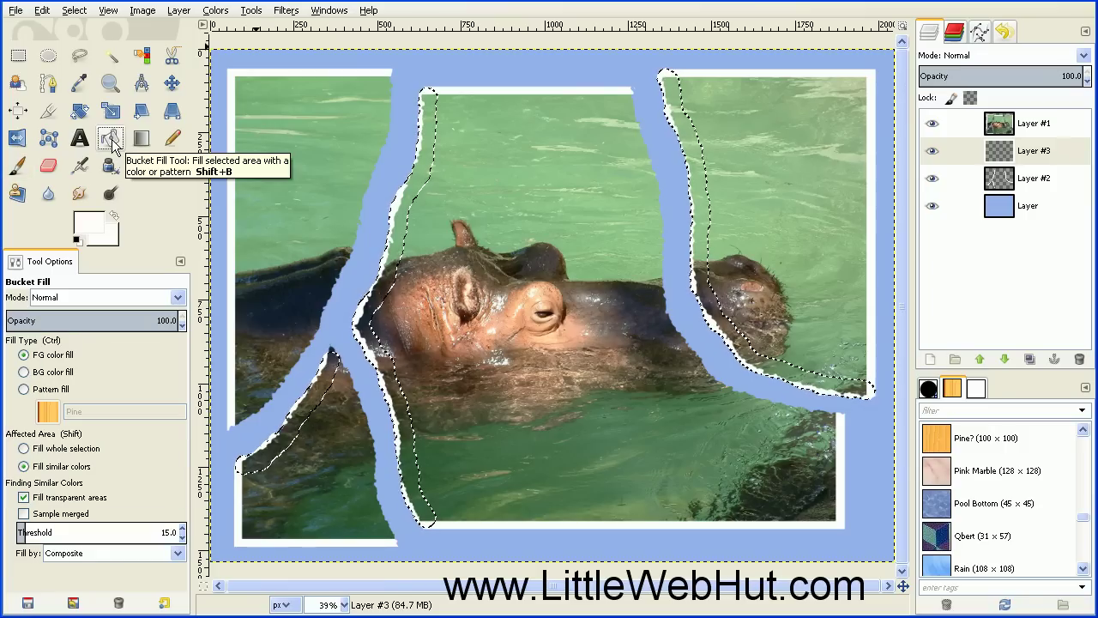
pyautogui.click(87, 218)
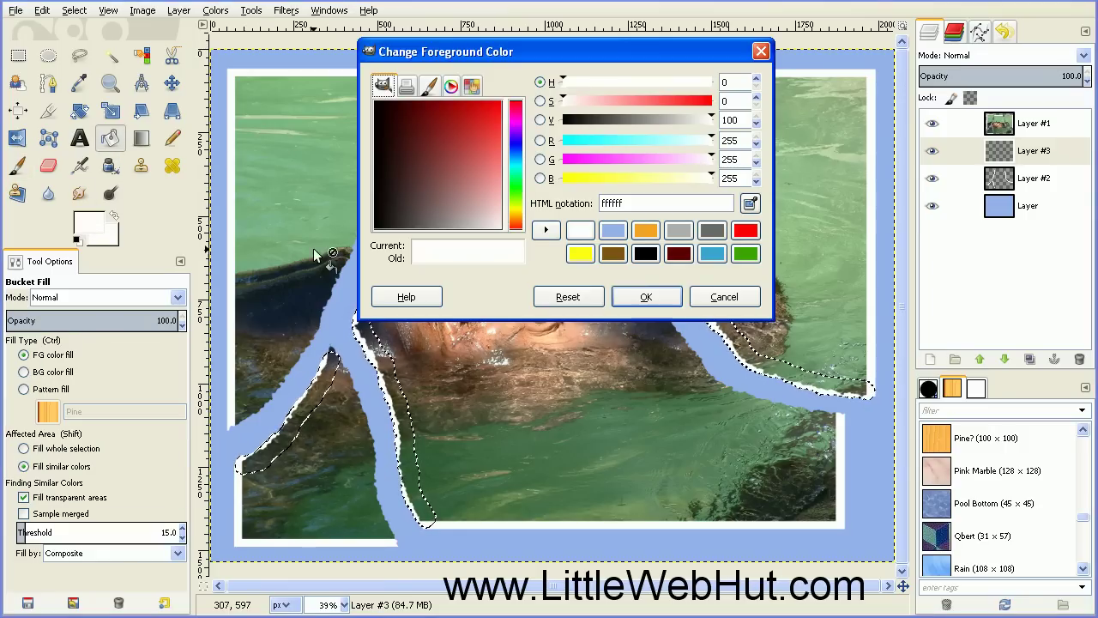
pyautogui.click(677, 234)
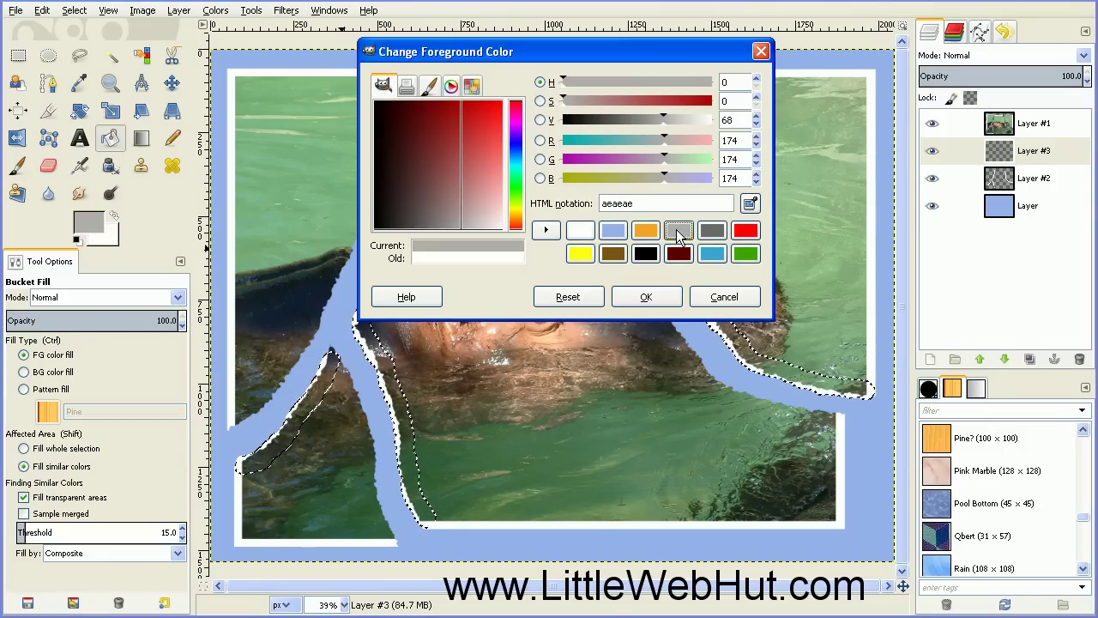
pyautogui.click(646, 296)
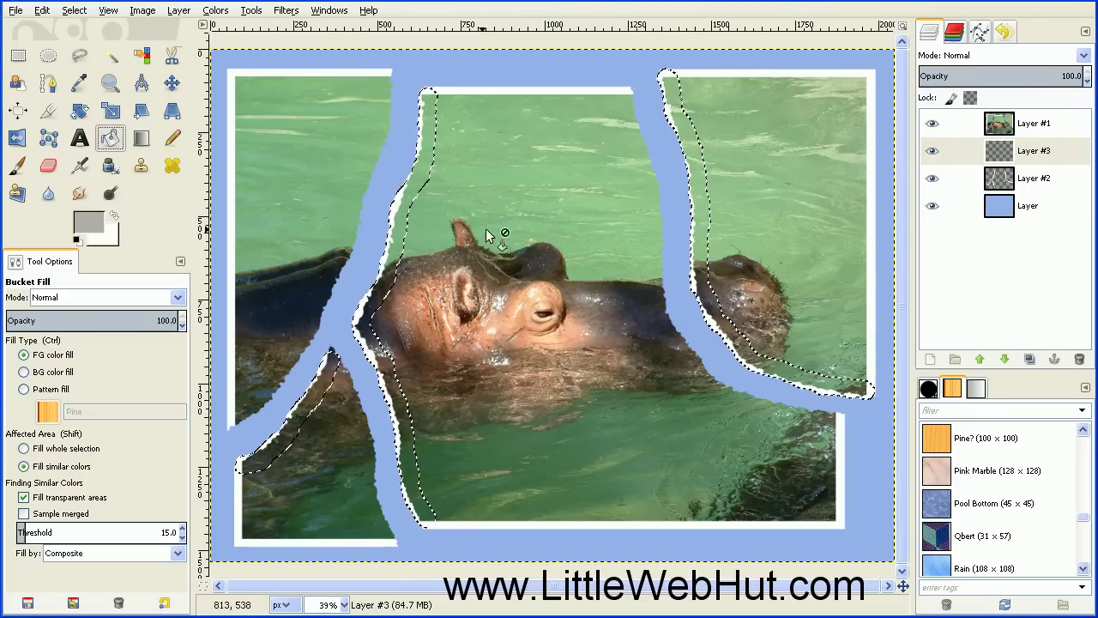
pyautogui.click(394, 226)
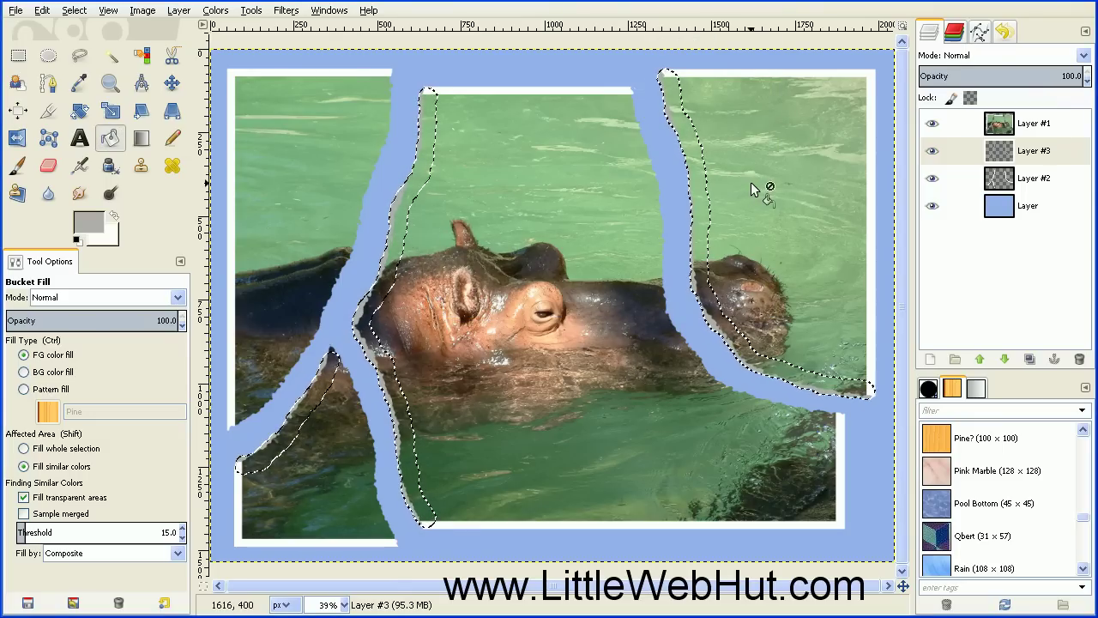
# Set the grey-filled layer's blend mode to Dissolve and its opacity to 51.6
pyautogui.click(1082, 54)
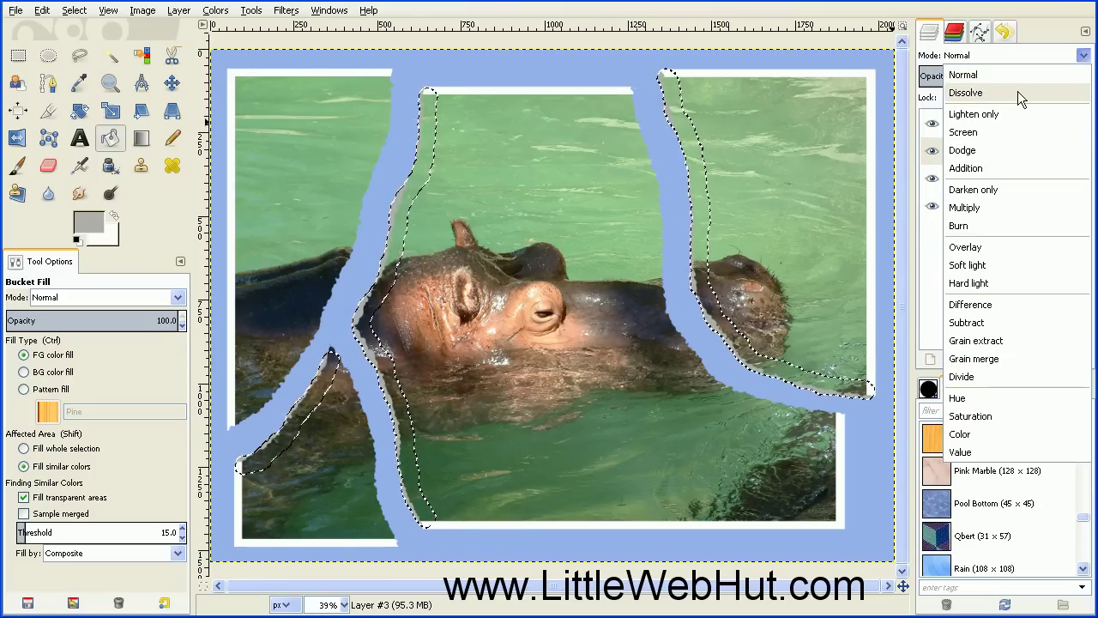
pyautogui.click(1018, 92)
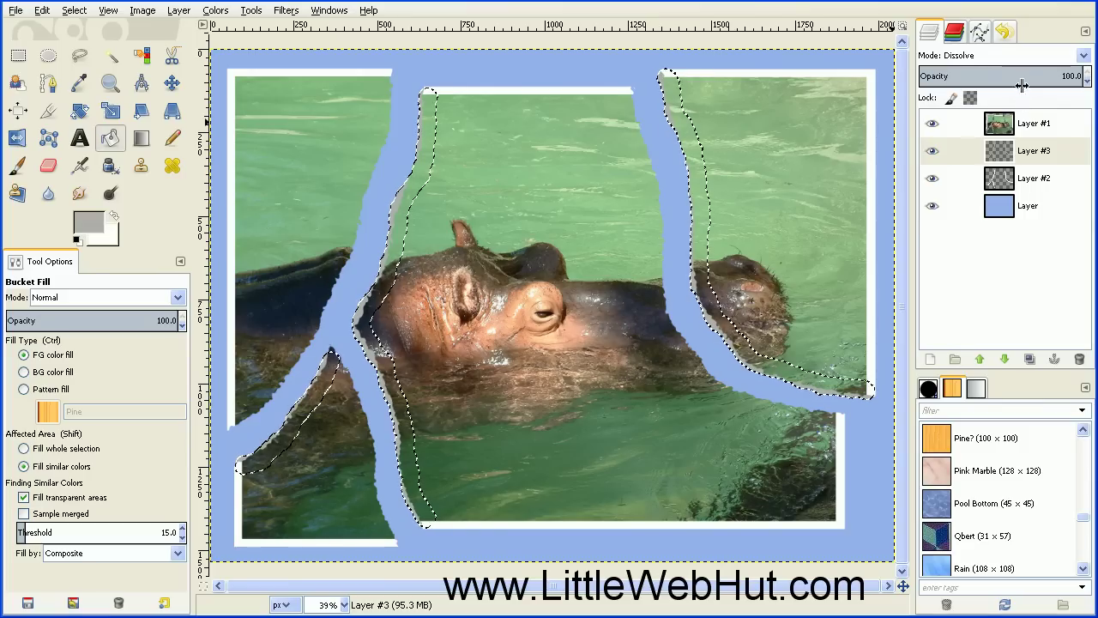
pyautogui.moveTo(1014, 76); pyautogui.dragTo(1006, 76)
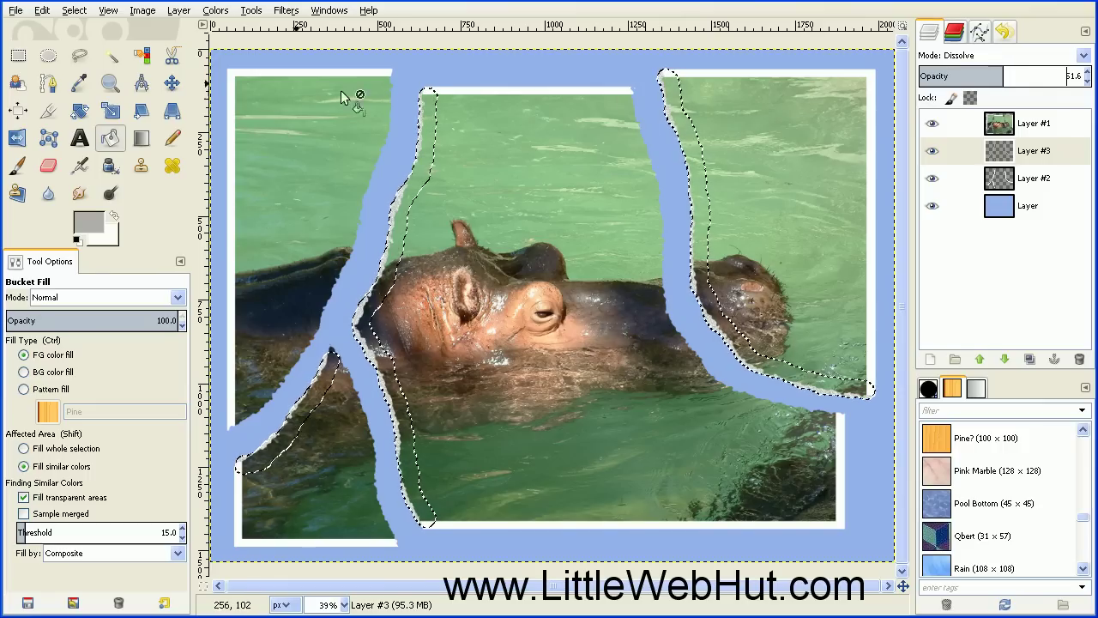
# Clear the selection and inspect the torn edge at the main piece's upper-left corner
pyautogui.click(78, 11)
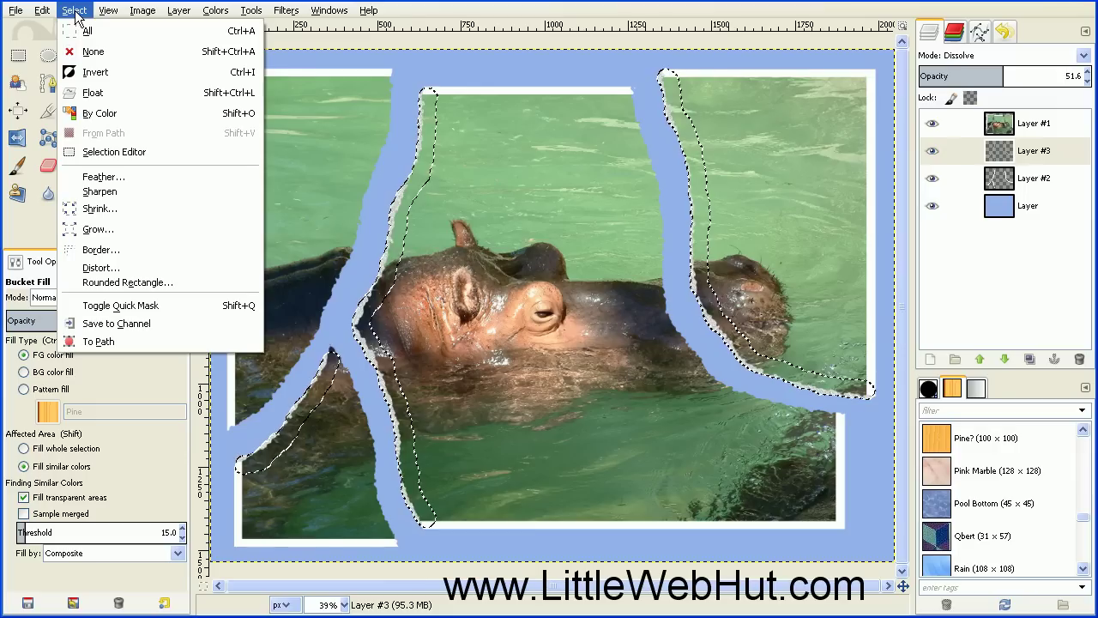
pyautogui.click(92, 53)
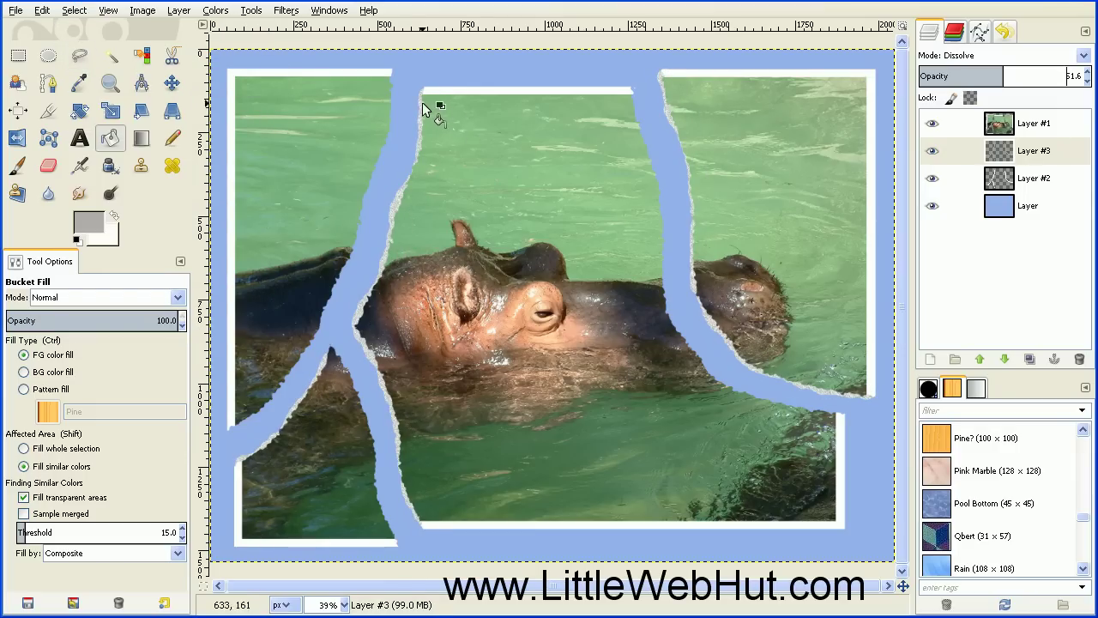
pyautogui.scroll(3, 420, 88)
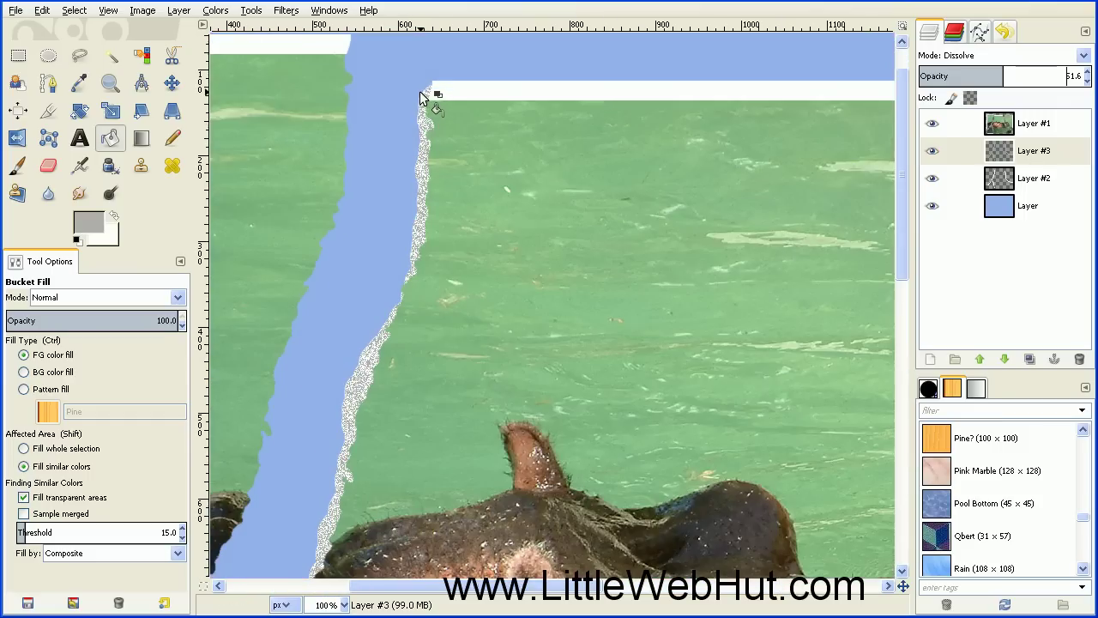
pyautogui.scroll(1, 420, 107)
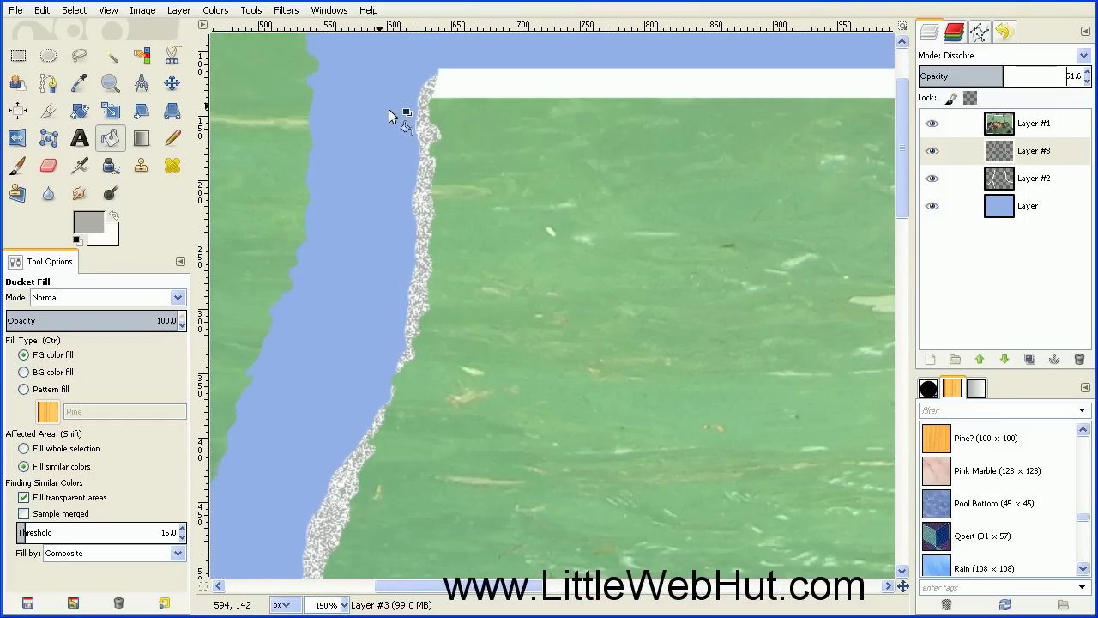
pyautogui.click(108, 11)
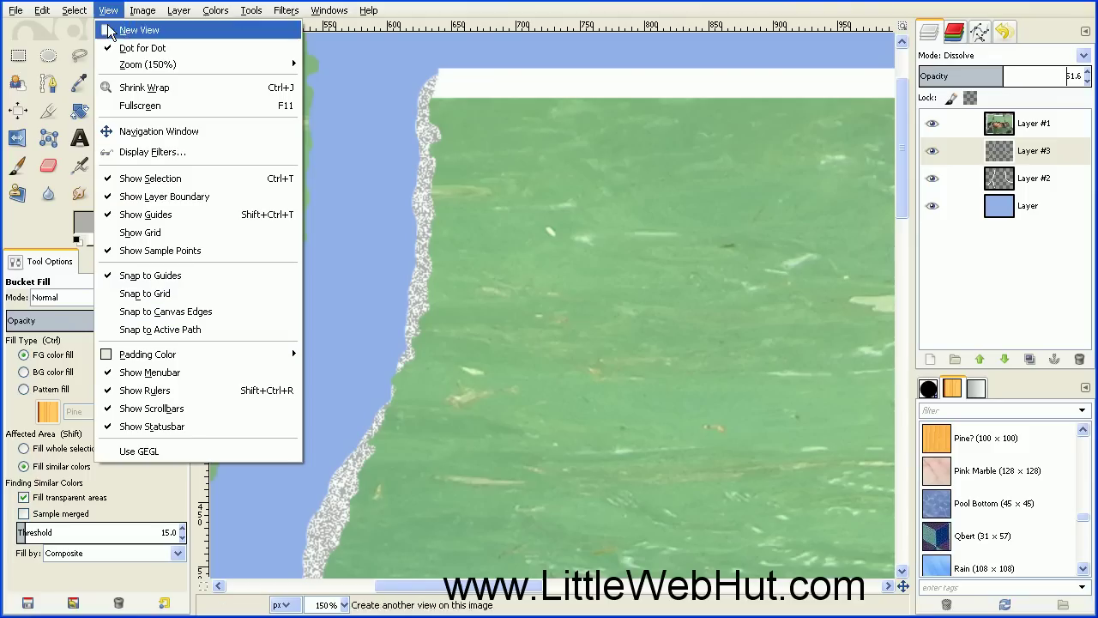
pyautogui.moveTo(159, 65)
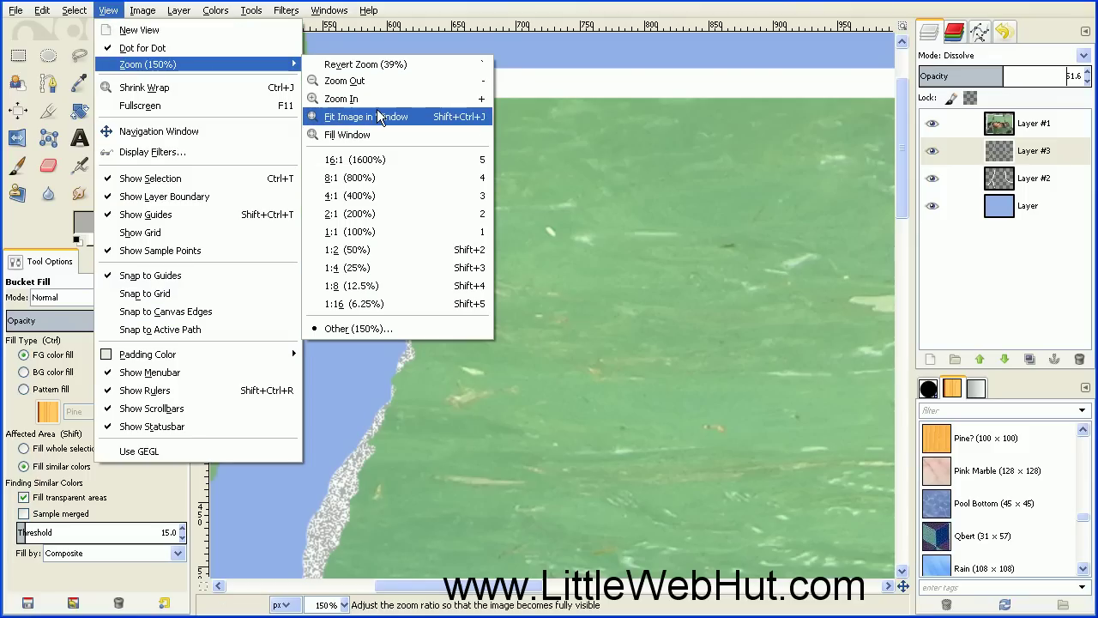
pyautogui.click(377, 110)
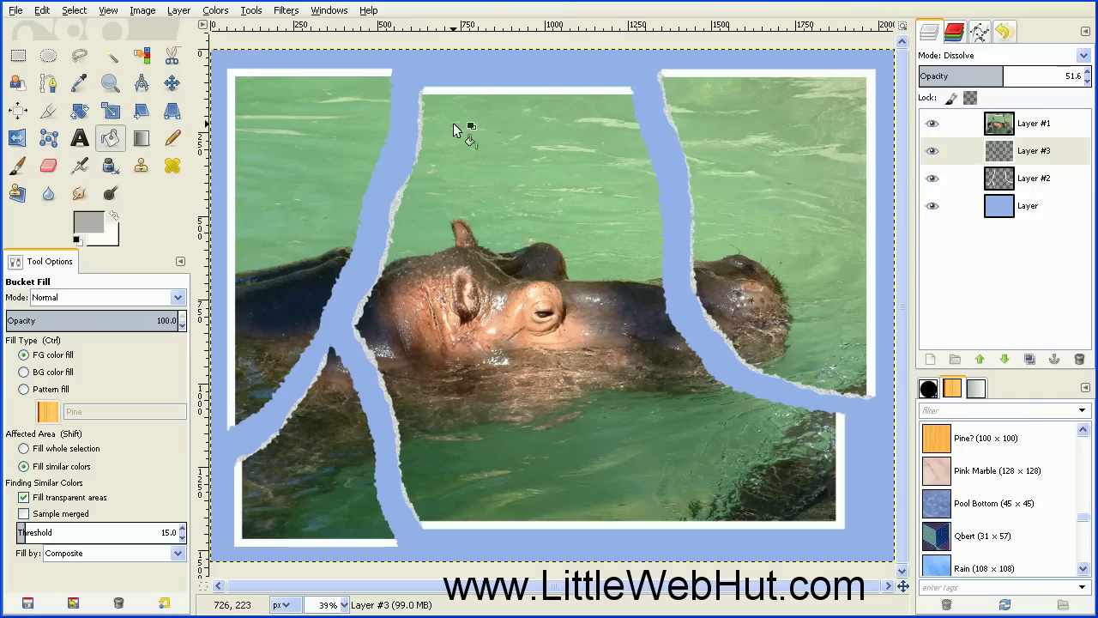
# Merge the photo layer down twice so it combines with the grey Dissolve layer and the white torn-edge layer
pyautogui.click(970, 126)
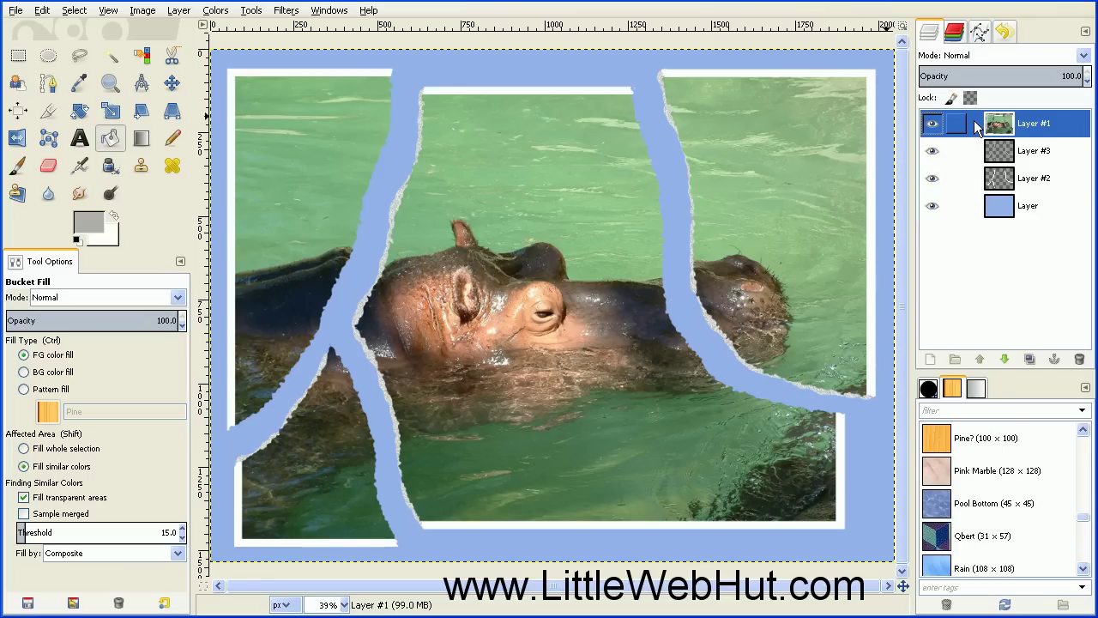
pyautogui.rightClick(976, 126)
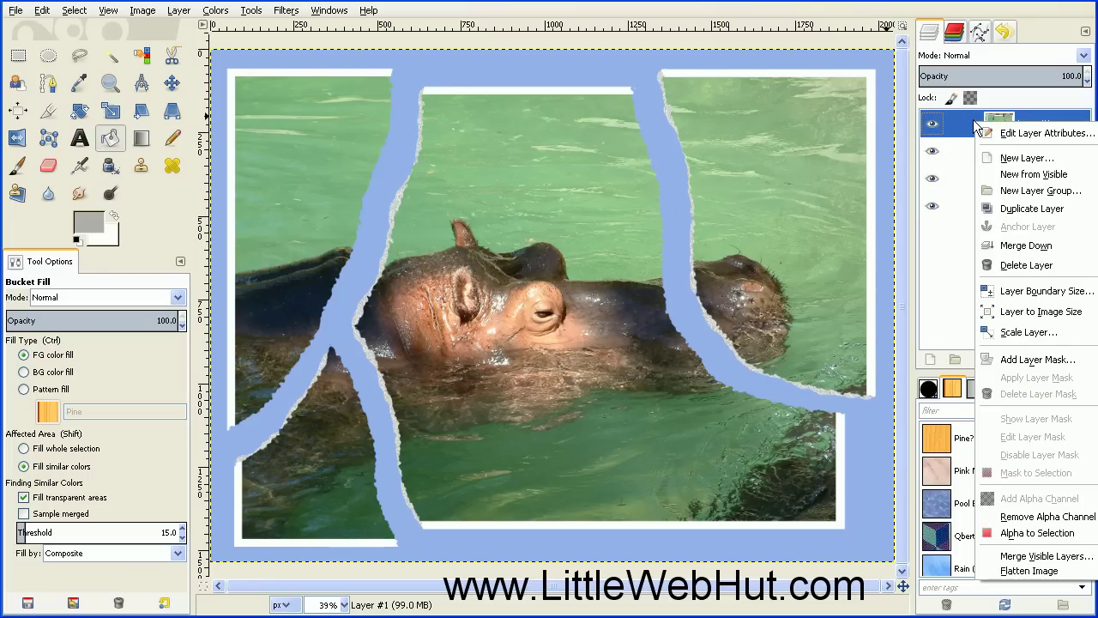
pyautogui.click(990, 246)
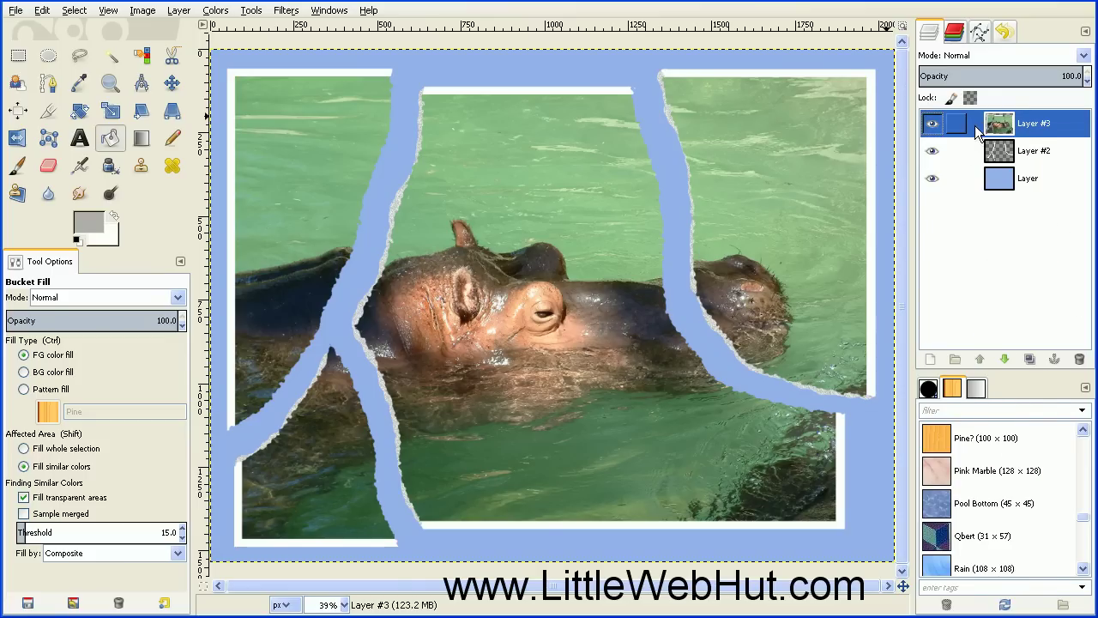
pyautogui.rightClick(975, 127)
pyautogui.click(997, 249)
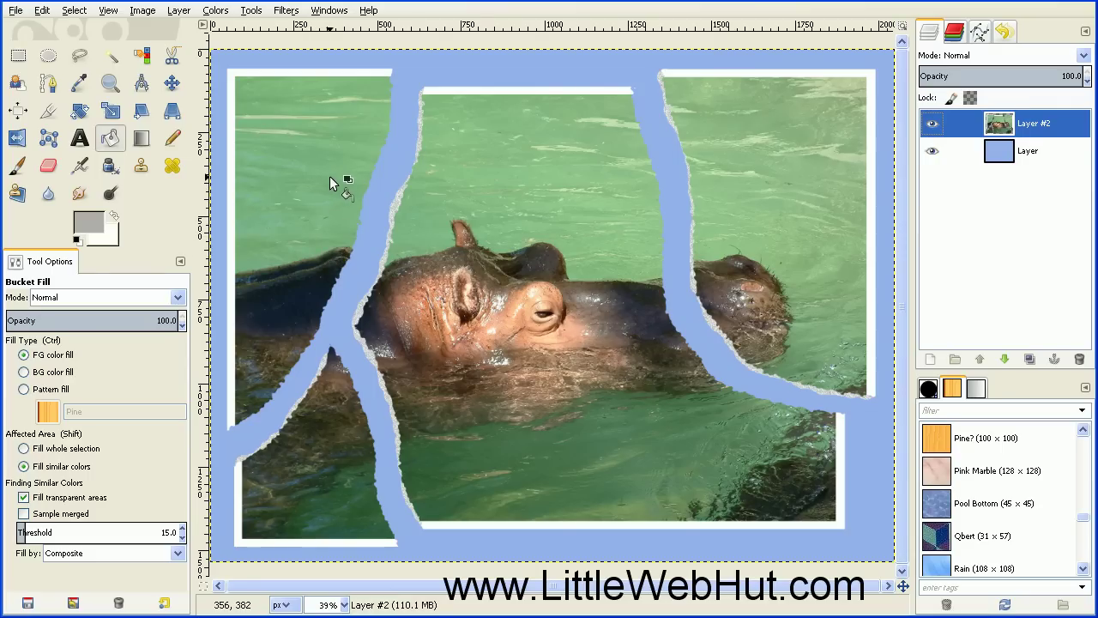
# Outline the upper-left photo piece with a closed Free Select polygon running through the blue gap around it
pyautogui.click(79, 57)
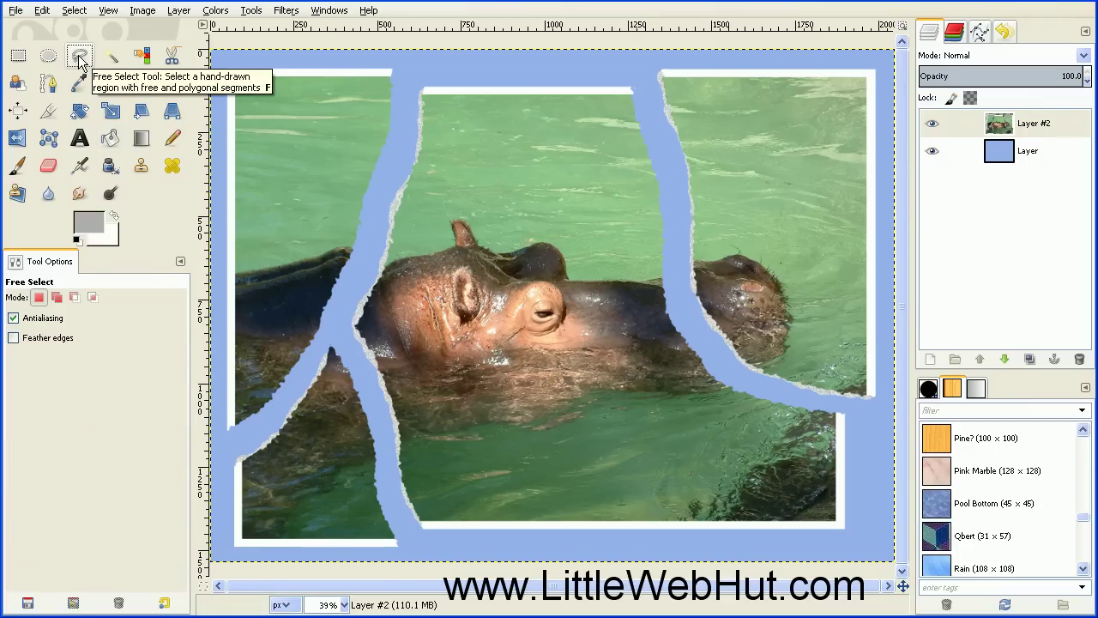
pyautogui.click(215, 62)
pyautogui.click(219, 431)
pyautogui.click(264, 422)
pyautogui.click(327, 331)
pyautogui.click(354, 249)
pyautogui.click(401, 145)
pyautogui.click(409, 59)
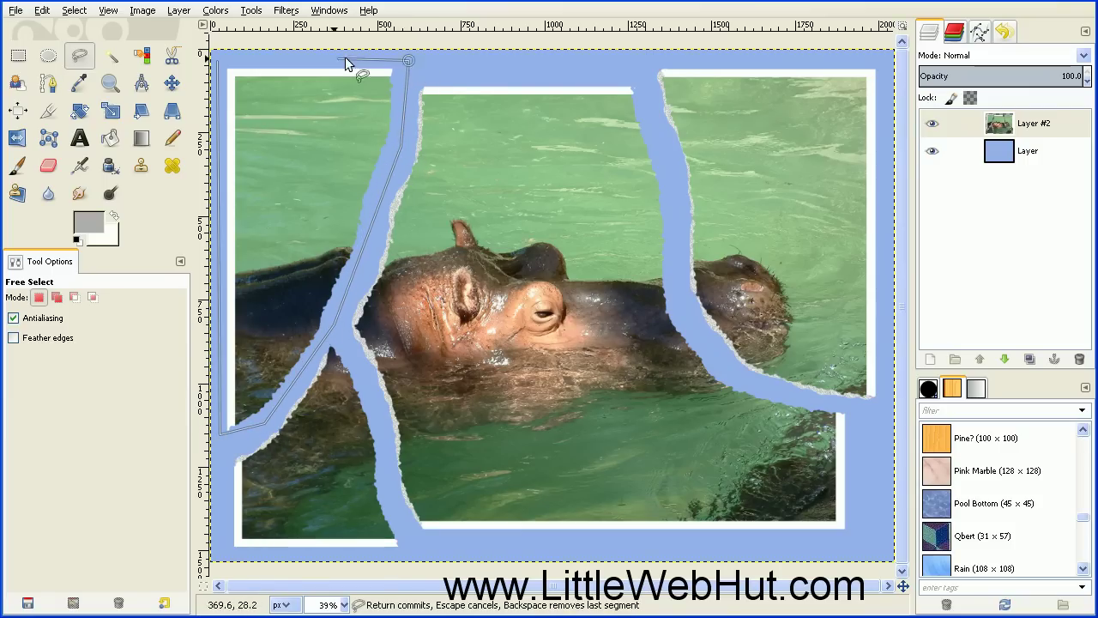
pyautogui.click(219, 63)
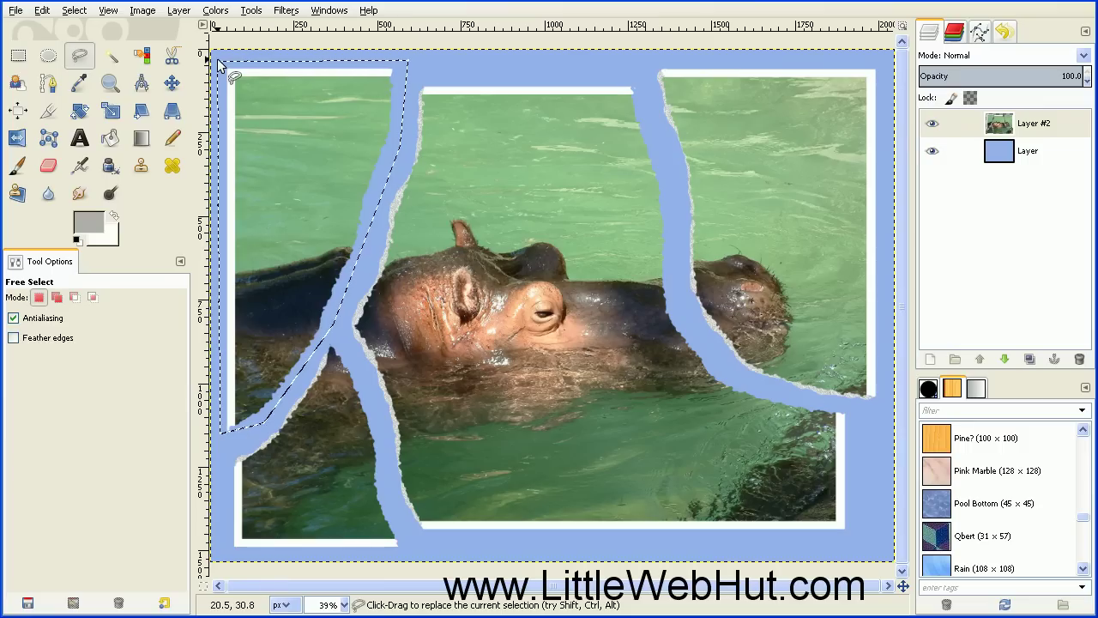
# Cut the outlined upper-left photo piece and paste it back as its own new layer
pyautogui.click(43, 11)
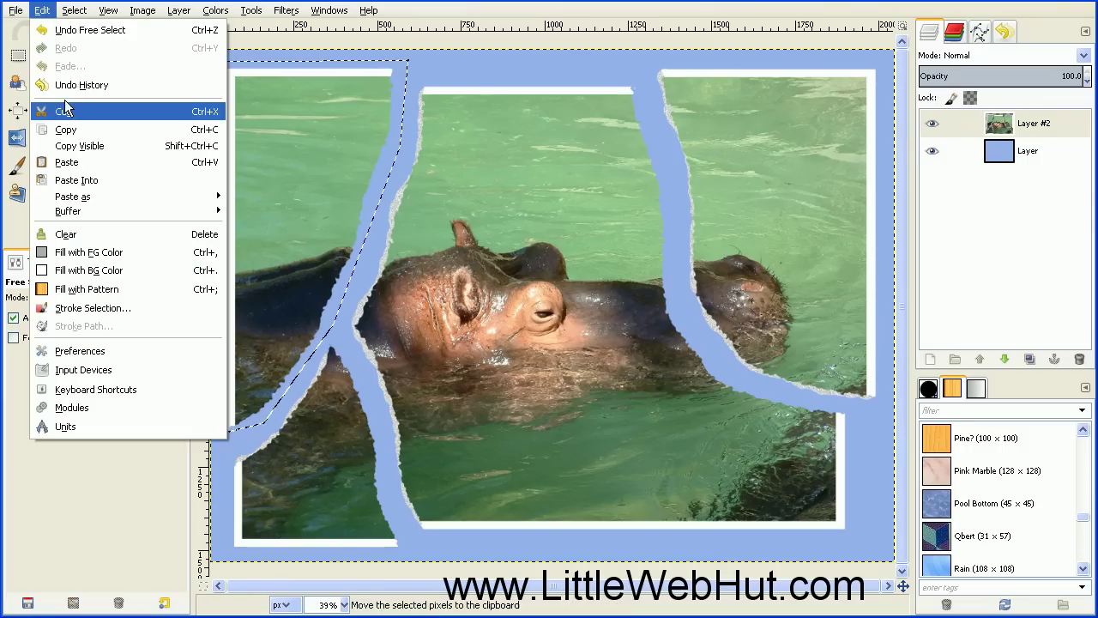
pyautogui.click(66, 112)
pyautogui.click(43, 10)
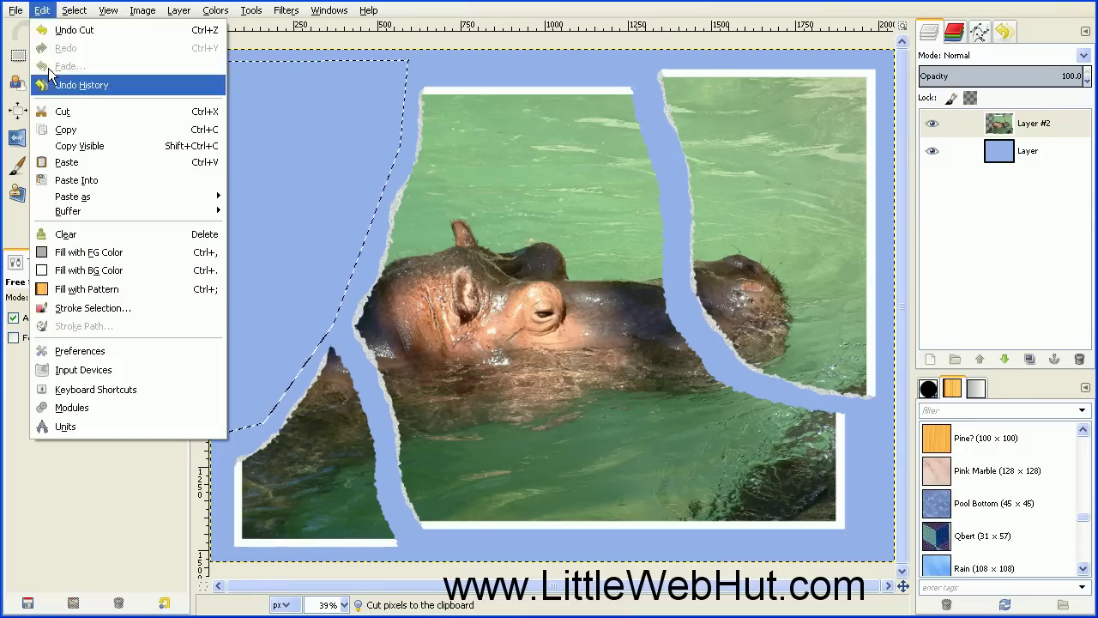
pyautogui.click(69, 163)
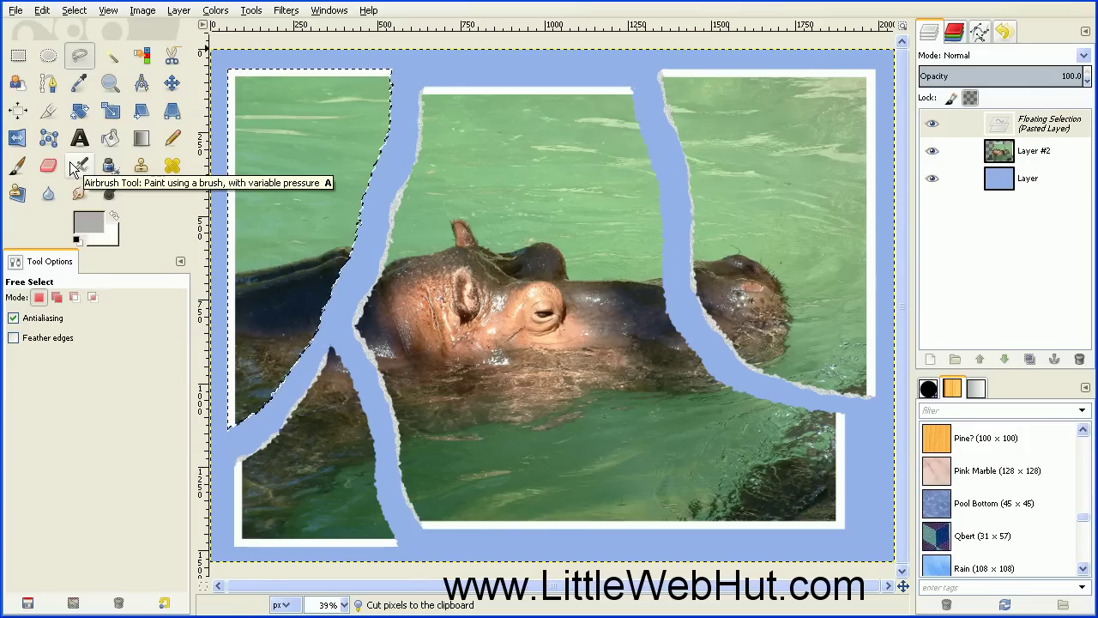
pyautogui.rightClick(979, 127)
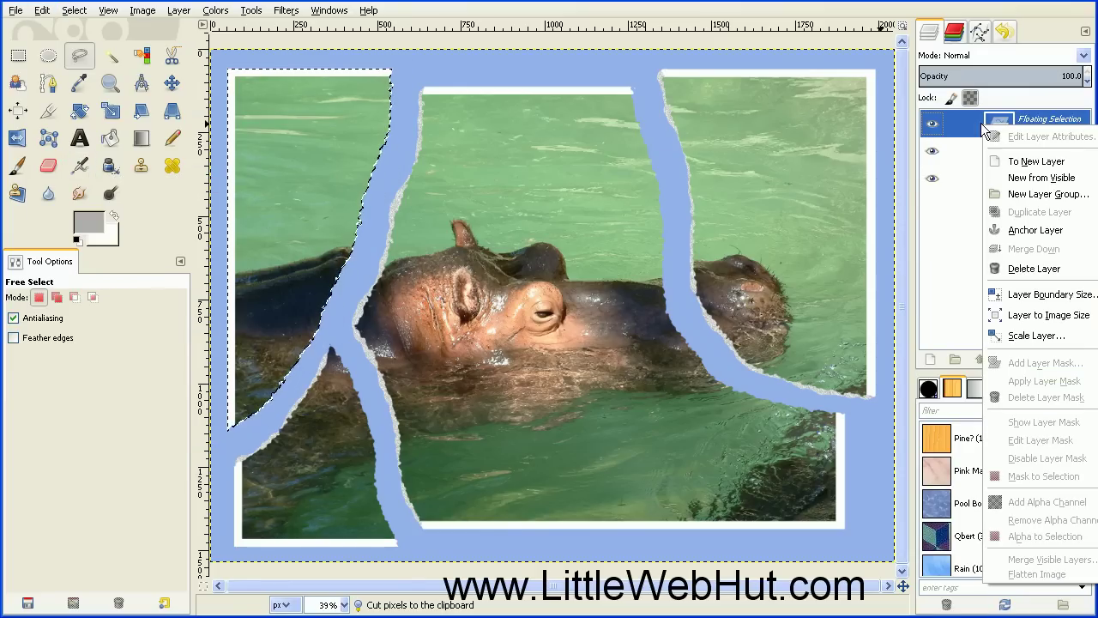
pyautogui.click(1004, 166)
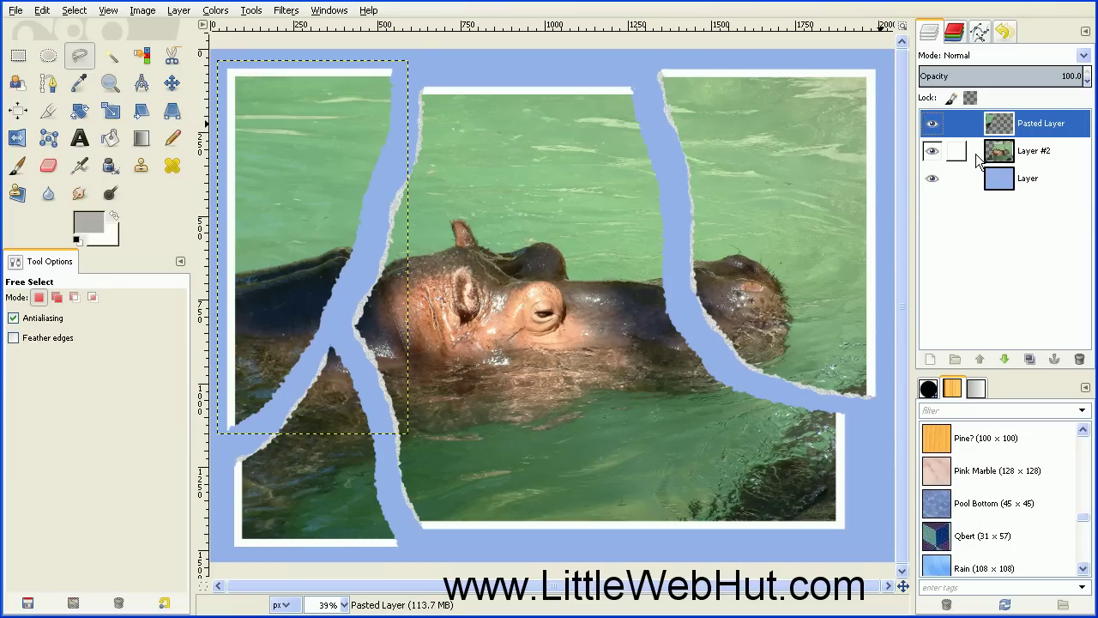
# On Layer #2, outline the lower-left photo piece with a closed Free Select polygon running through the surrounding blue gap
pyautogui.click(978, 161)
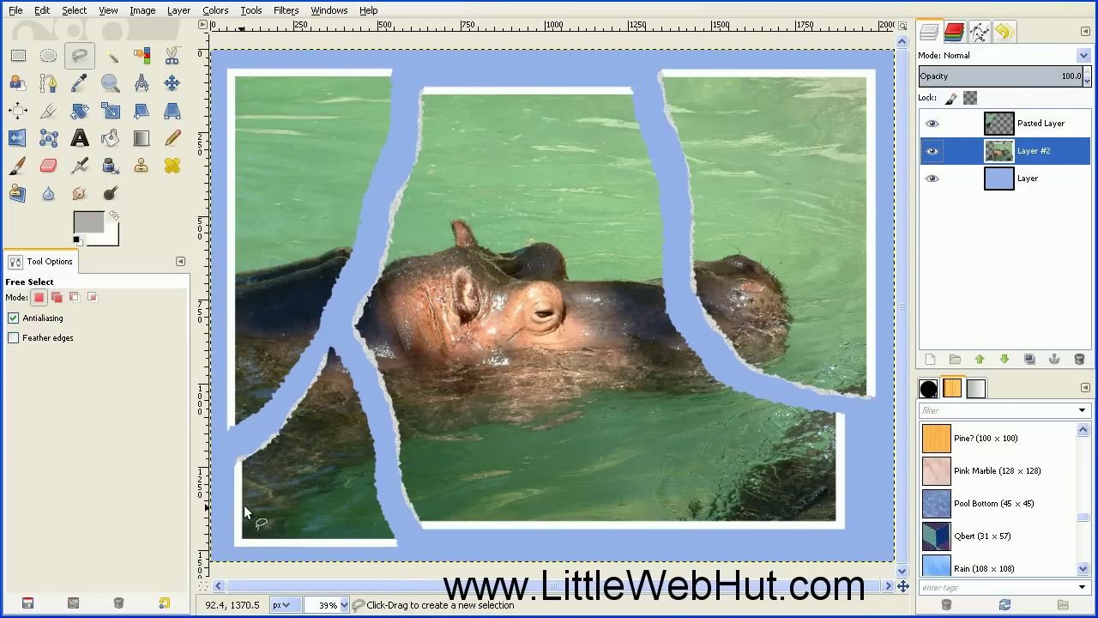
pyautogui.click(223, 540)
pyautogui.click(225, 453)
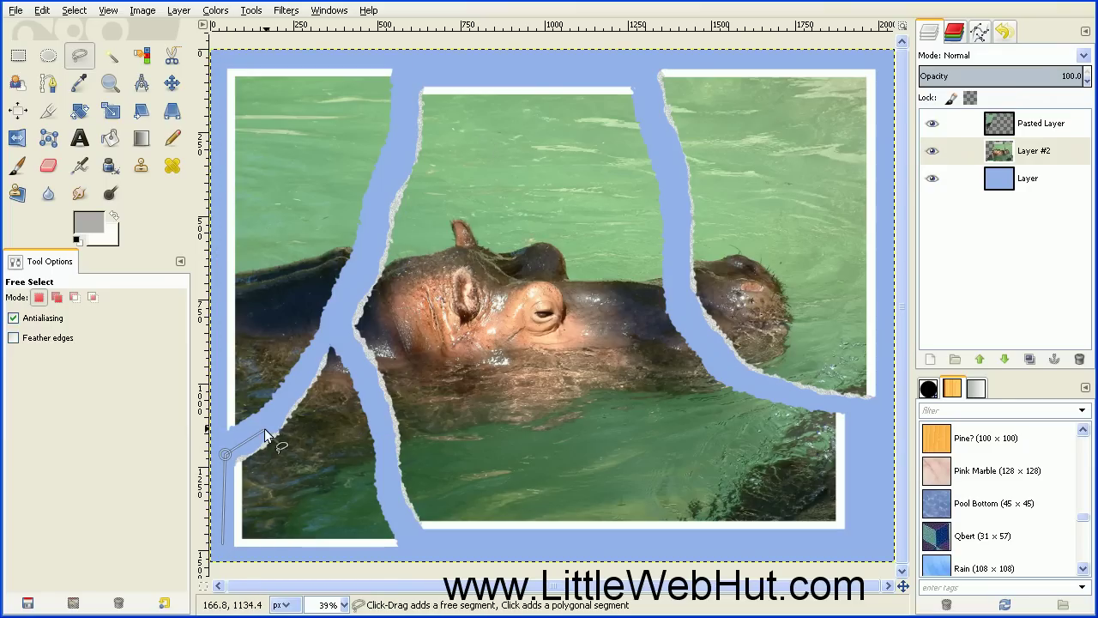
pyautogui.click(276, 412)
pyautogui.click(333, 325)
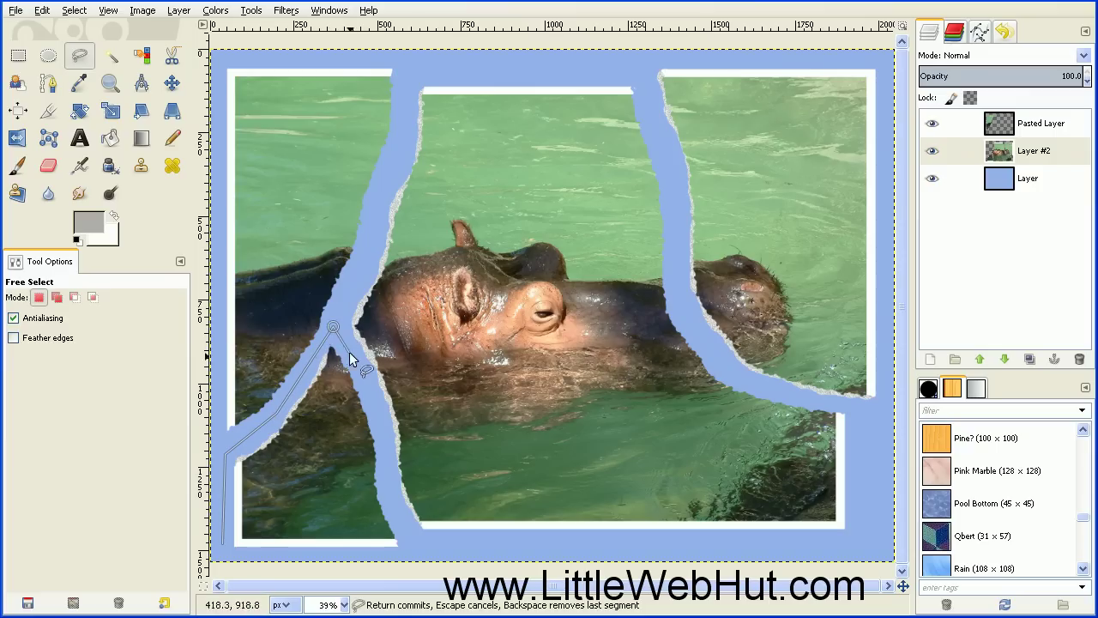
pyautogui.click(379, 400)
pyautogui.click(397, 517)
pyautogui.click(414, 552)
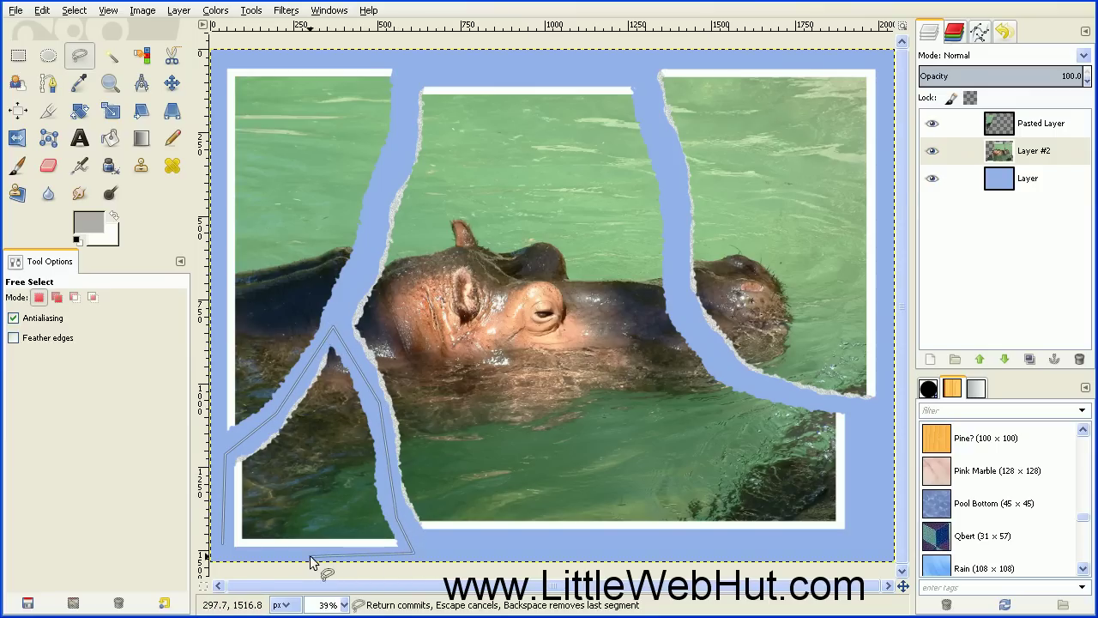
pyautogui.click(224, 548)
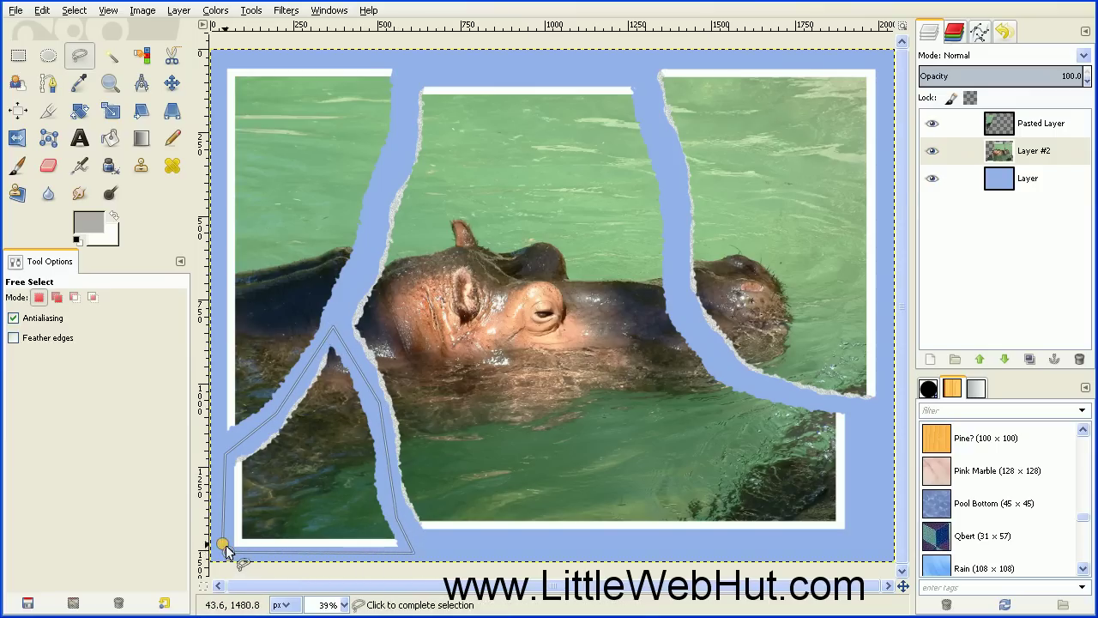
pyautogui.click(226, 549)
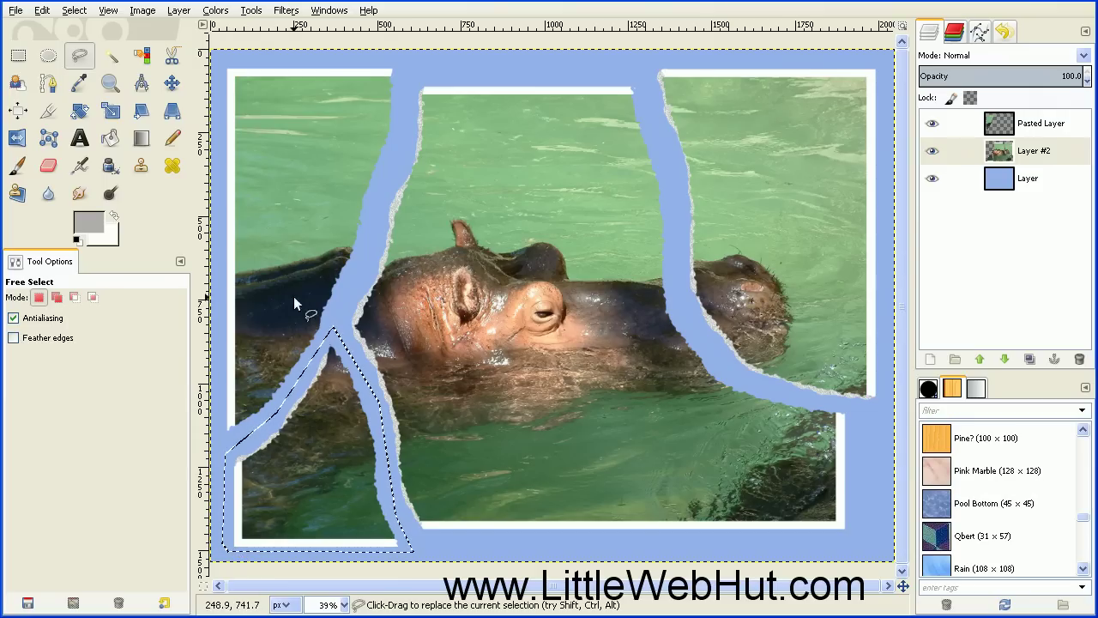
# Cut the outlined lower-left photo piece and paste it back as its own new layer
pyautogui.click(45, 11)
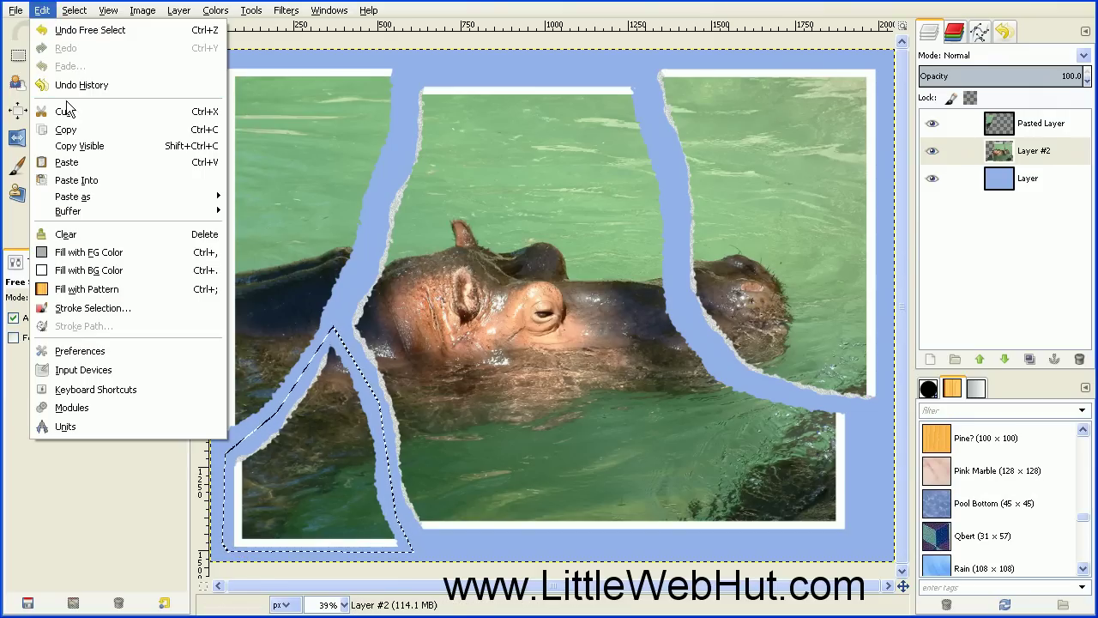
pyautogui.click(67, 108)
pyautogui.click(43, 10)
pyautogui.click(80, 162)
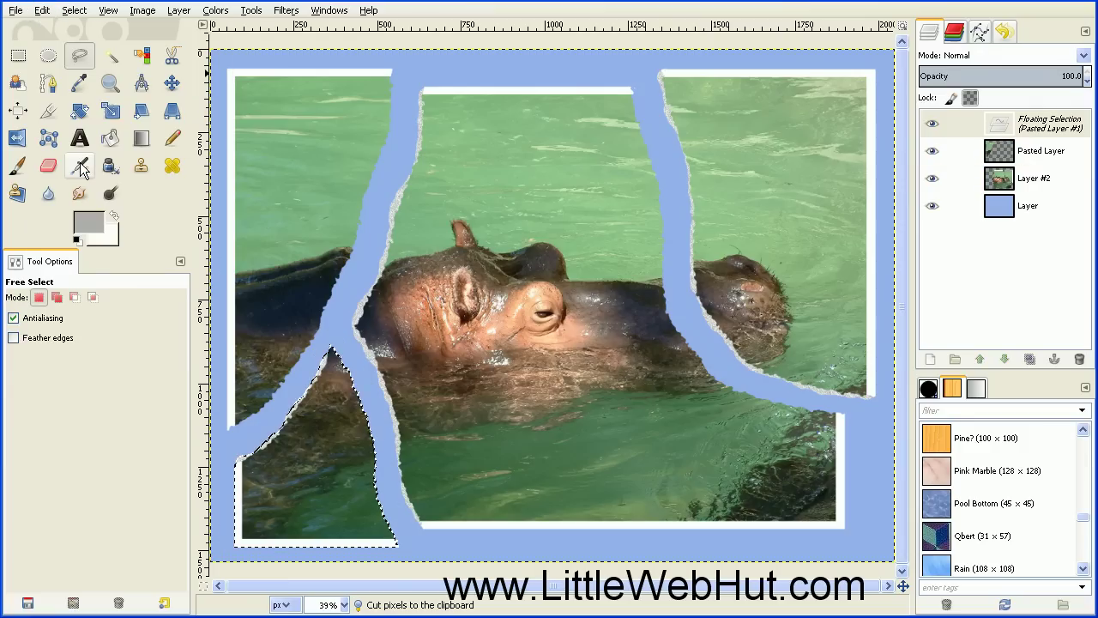
pyautogui.rightClick(991, 128)
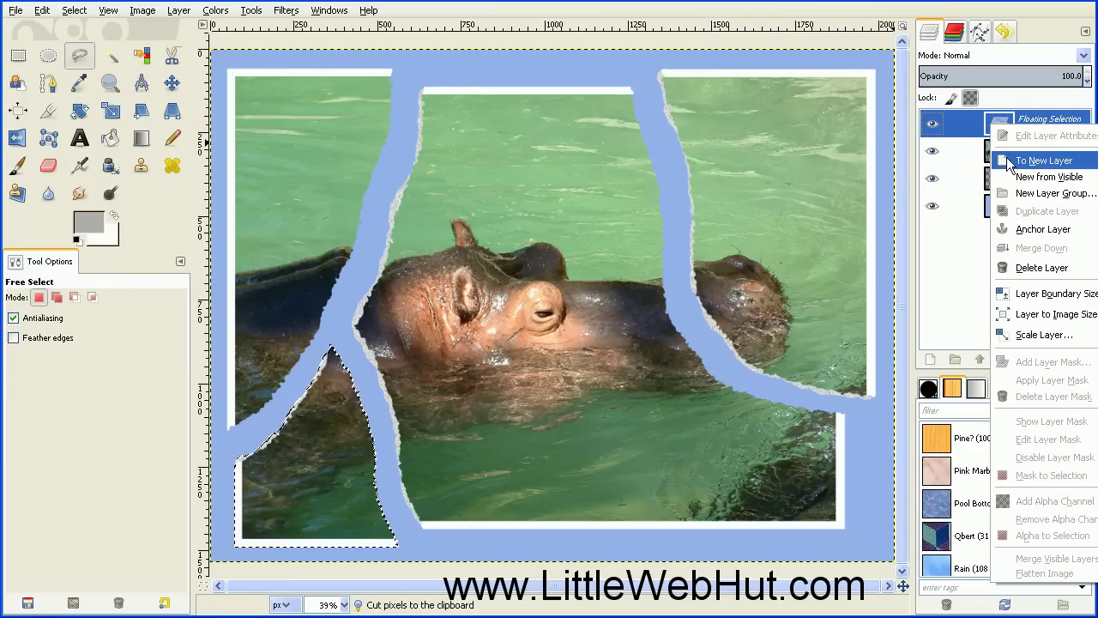
pyautogui.click(1009, 161)
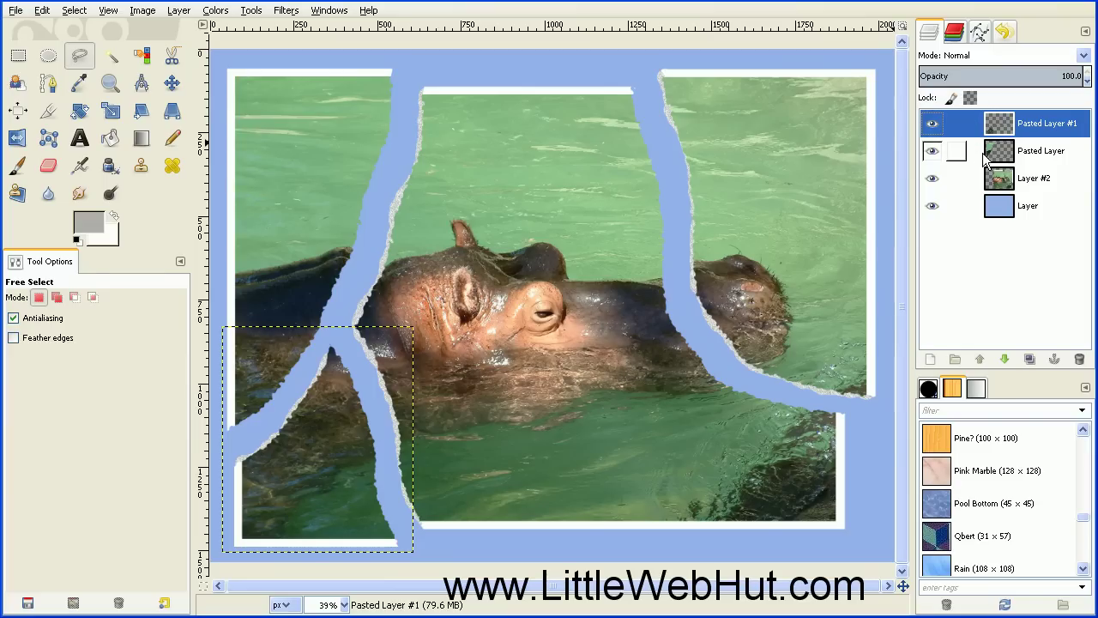
# On Layer #2, outline the upper-right photo piece with a closed Free Select polygon running through the blue gap around it
pyautogui.click(978, 182)
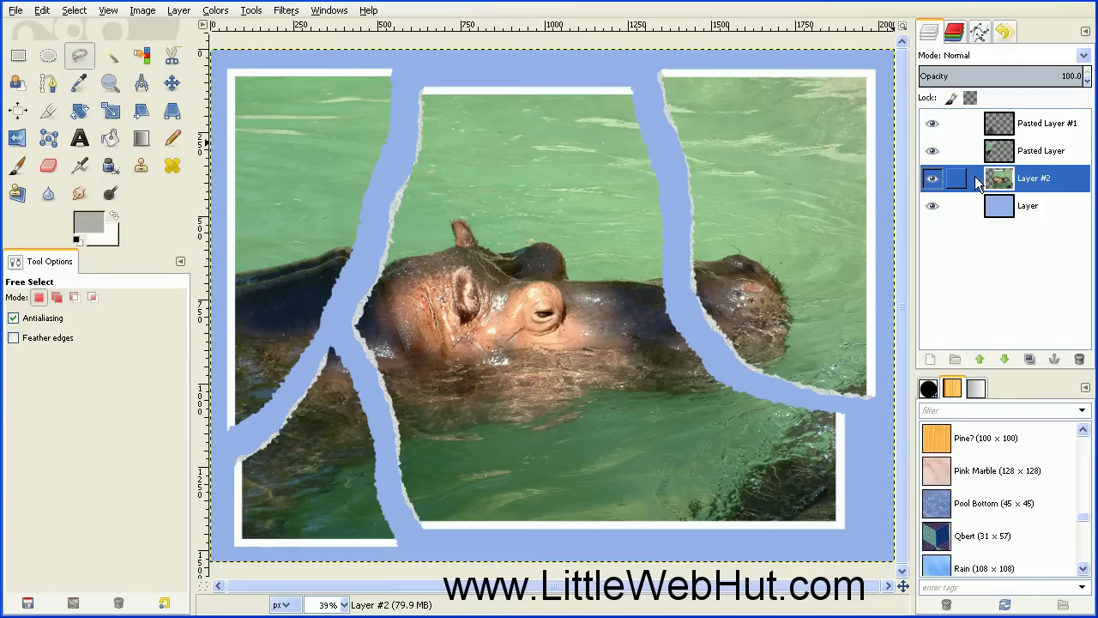
pyautogui.click(641, 61)
pyautogui.click(885, 62)
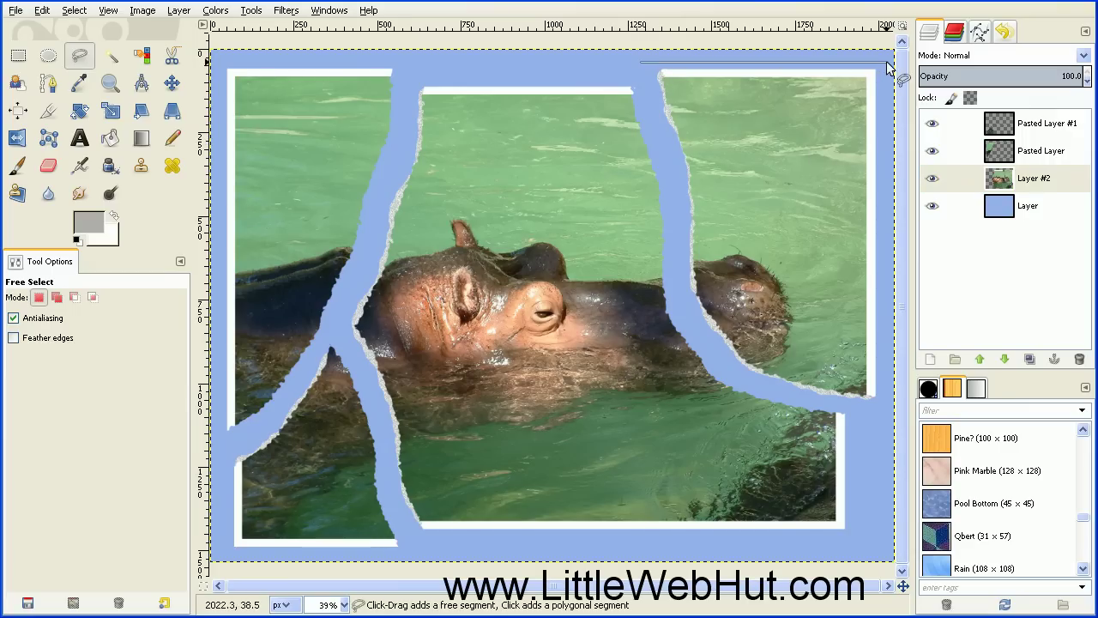
pyautogui.click(886, 400)
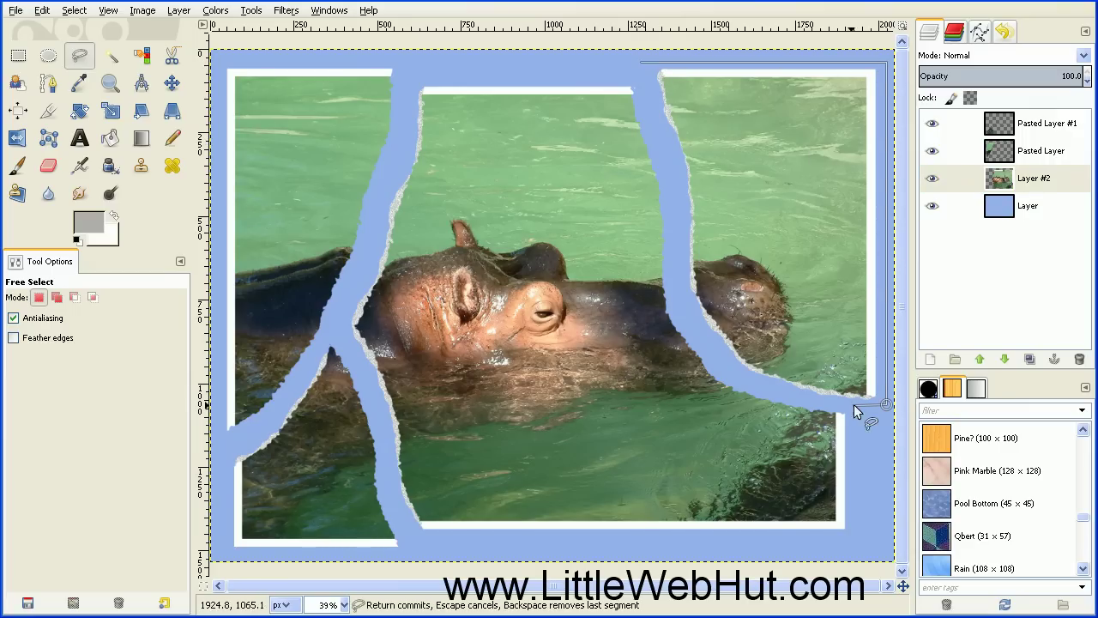
pyautogui.click(735, 379)
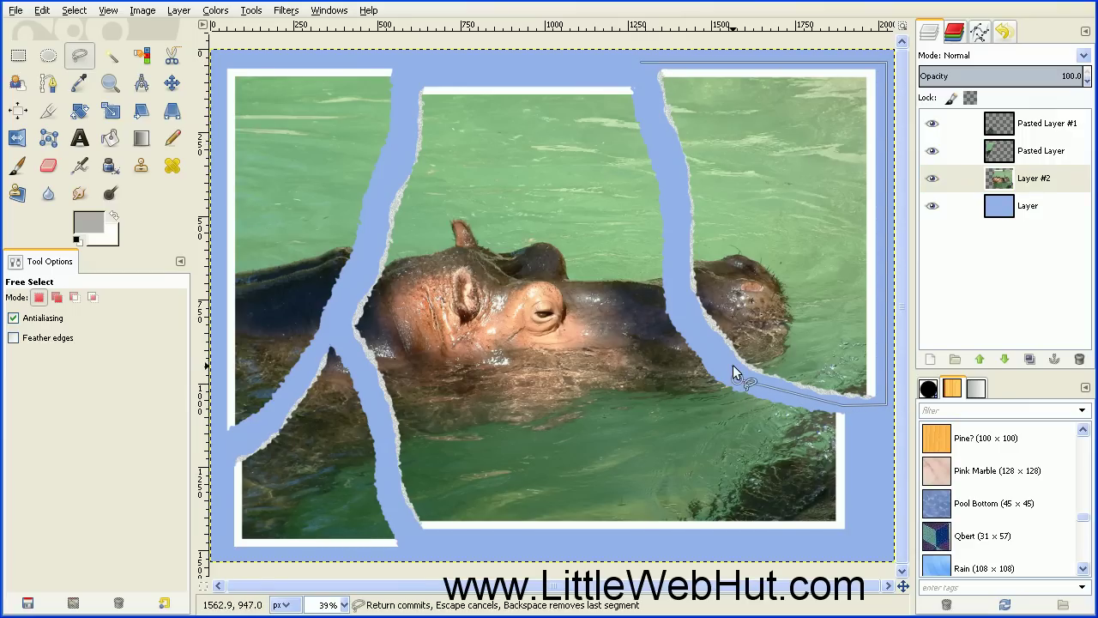
pyautogui.click(675, 286)
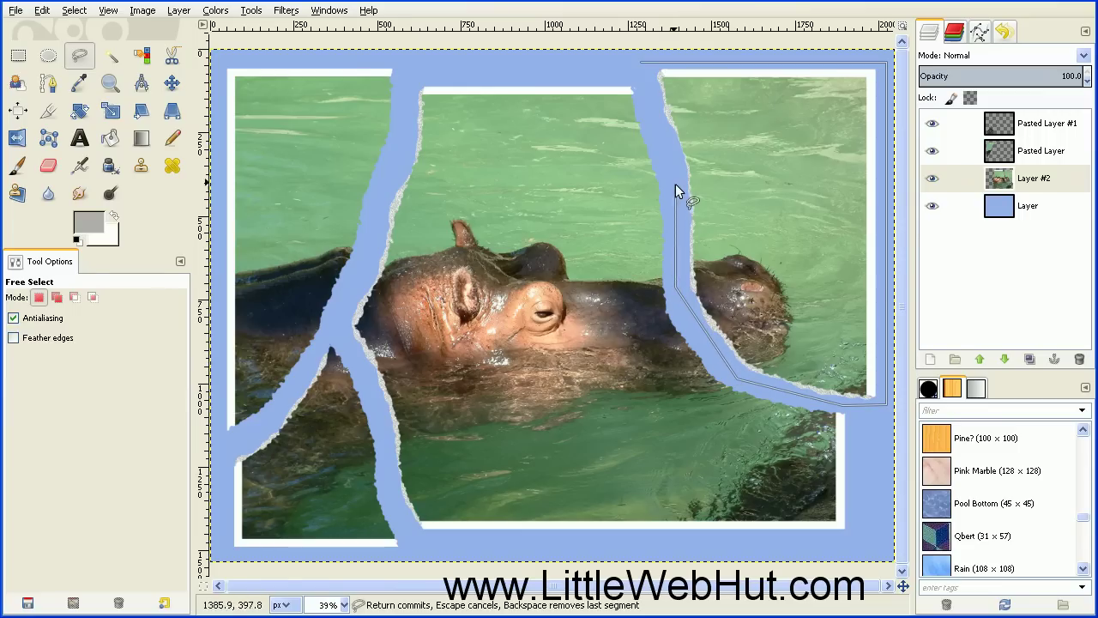
pyautogui.click(670, 159)
pyautogui.click(649, 95)
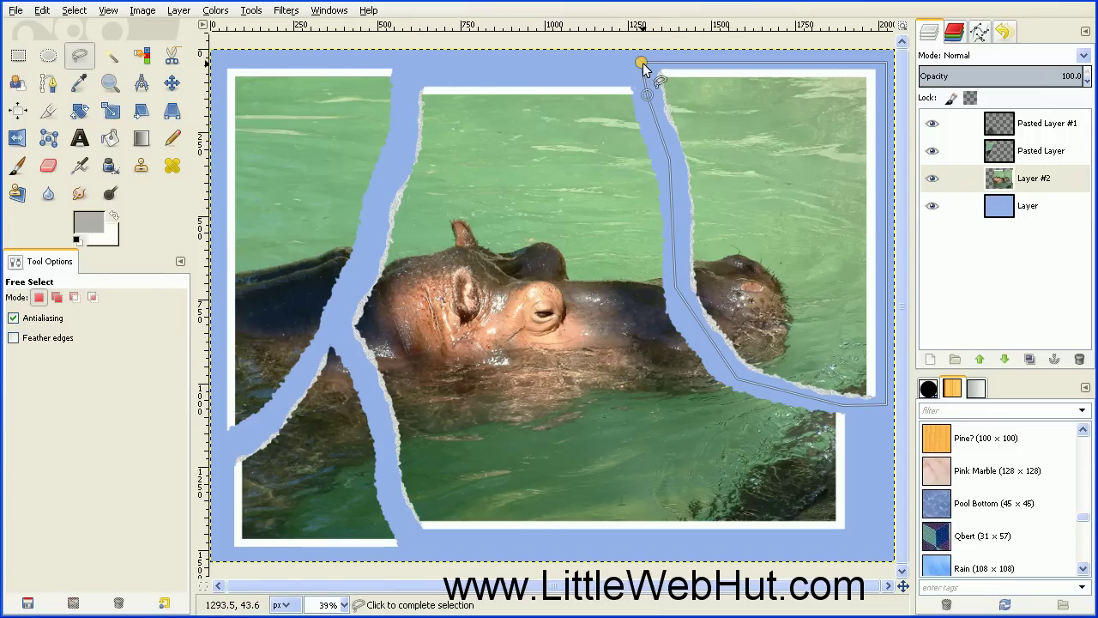
pyautogui.click(641, 64)
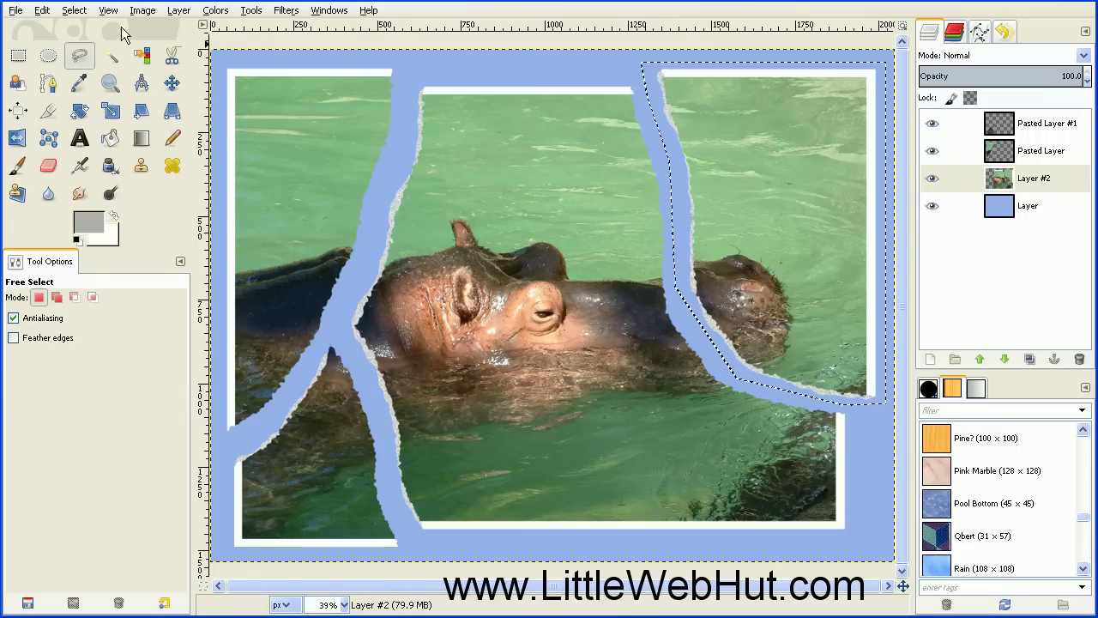
# Cut the outlined upper-right photo piece and paste it back as its own new layer
pyautogui.click(52, 12)
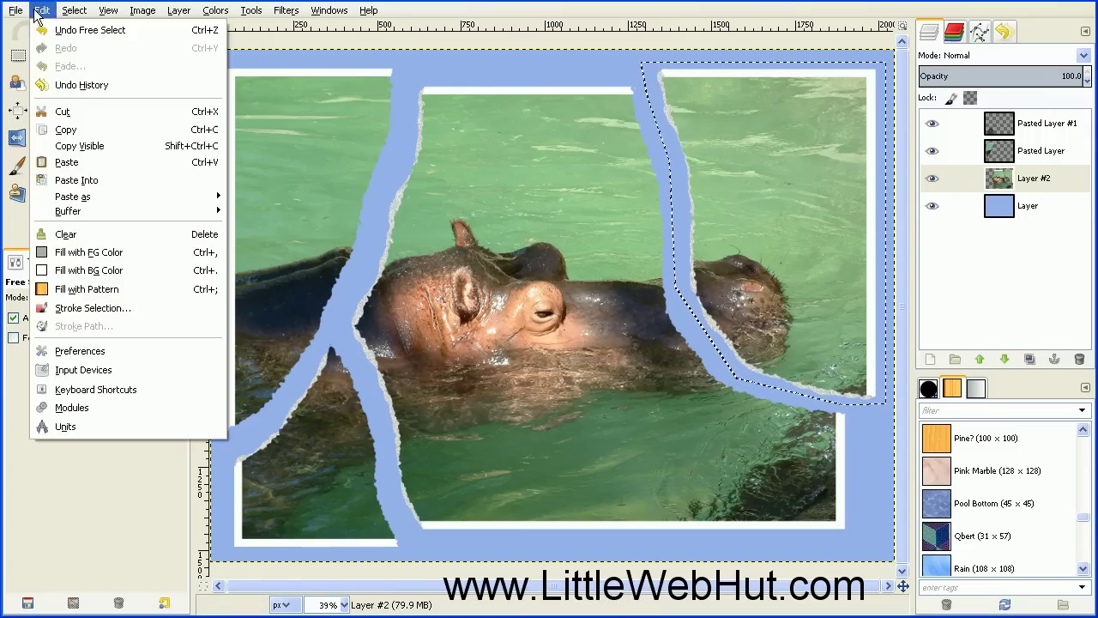
pyautogui.click(72, 115)
pyautogui.click(42, 10)
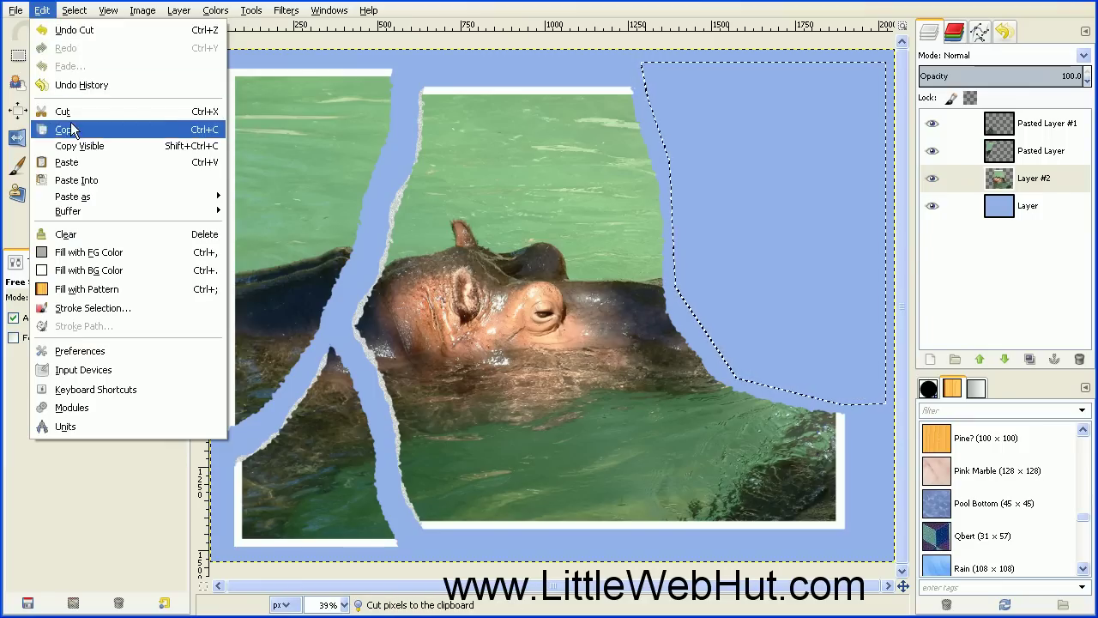
pyautogui.click(83, 161)
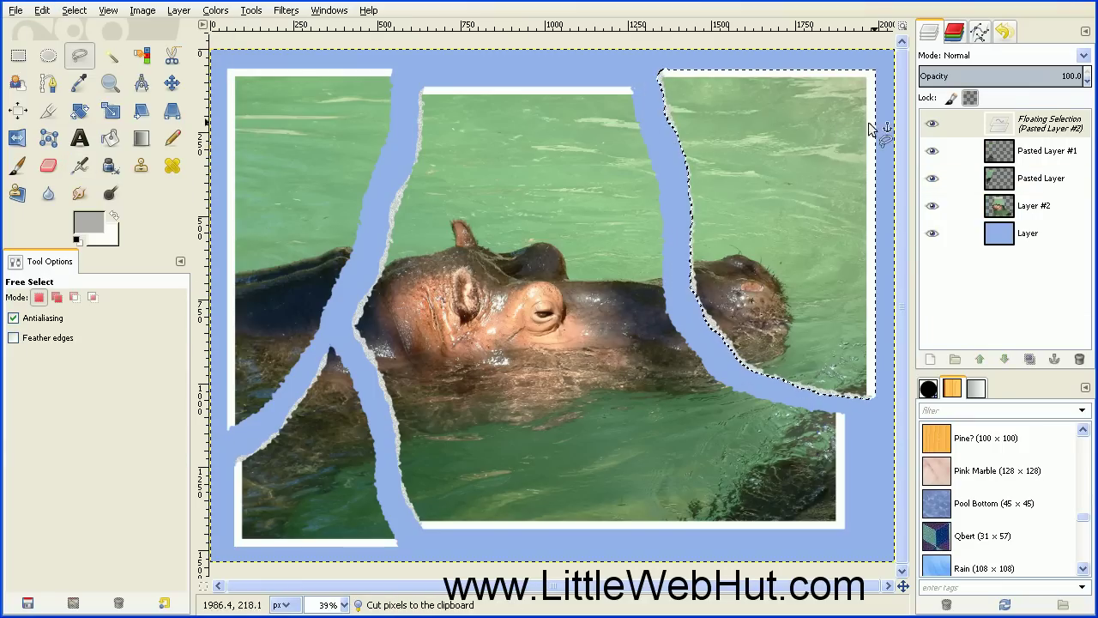
pyautogui.rightClick(988, 126)
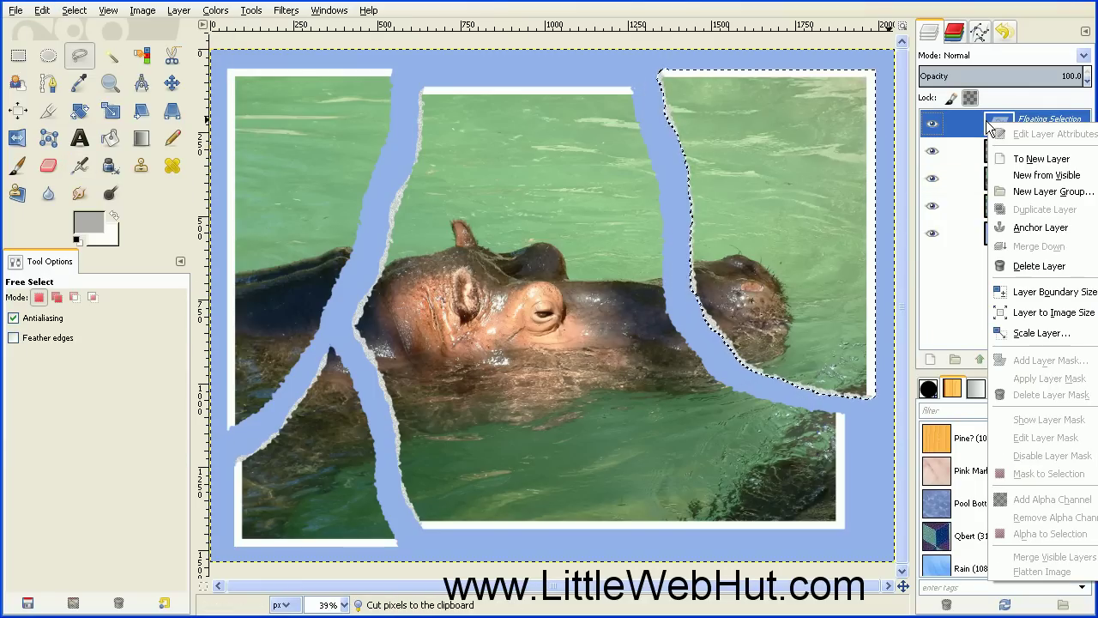
pyautogui.click(1000, 160)
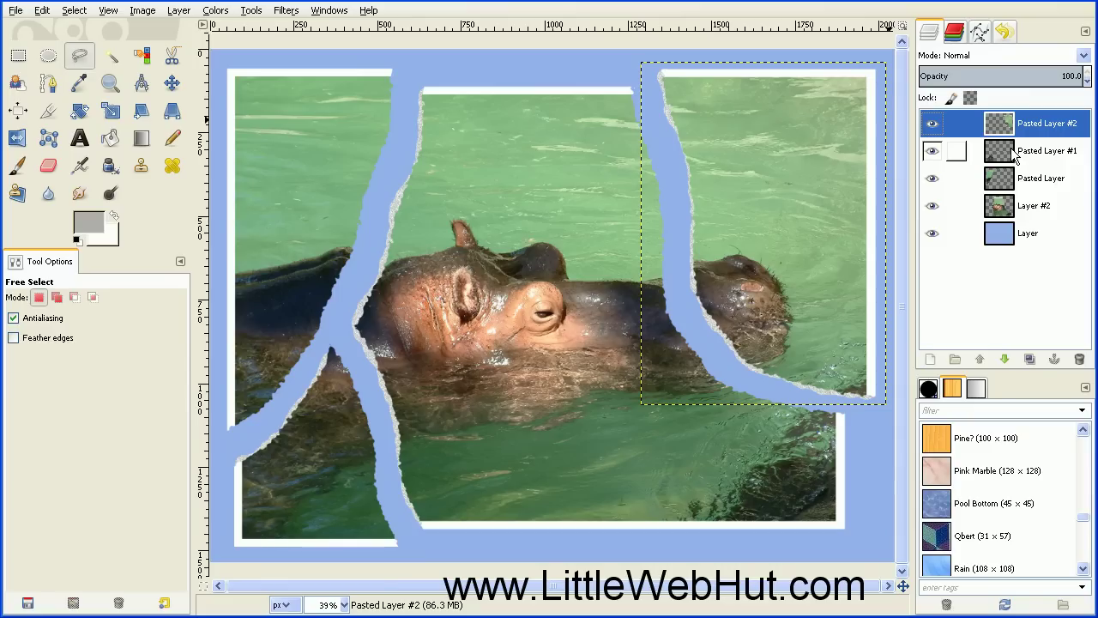
# Rotate the upper-left photo piece on Pasted Layer counterclockwise, by an angle of about -5.36 degrees
pyautogui.click(976, 187)
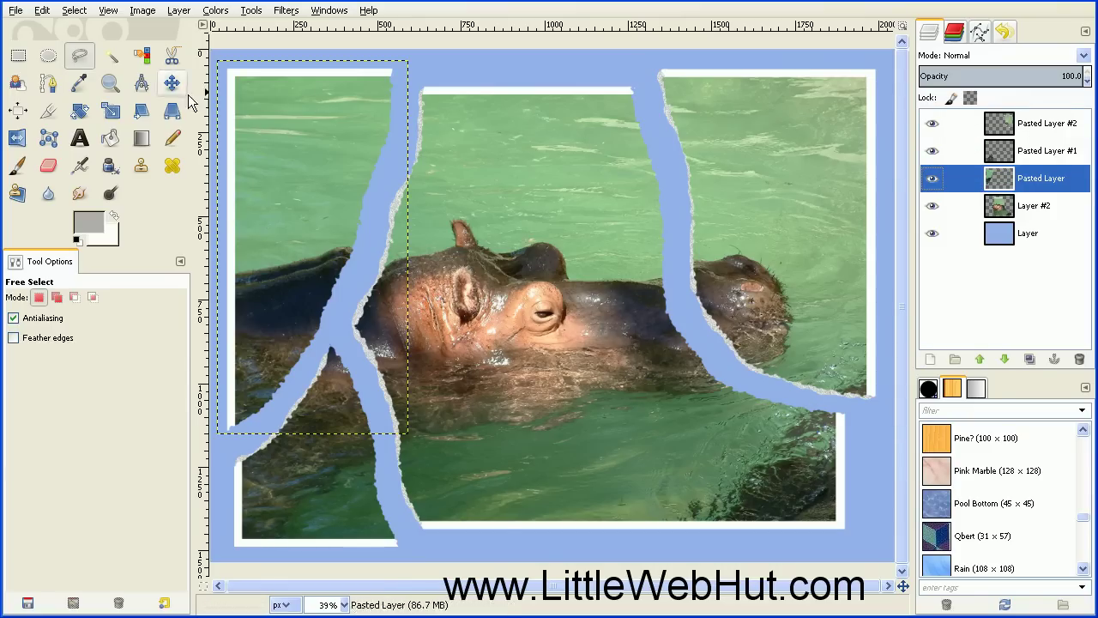
pyautogui.click(79, 113)
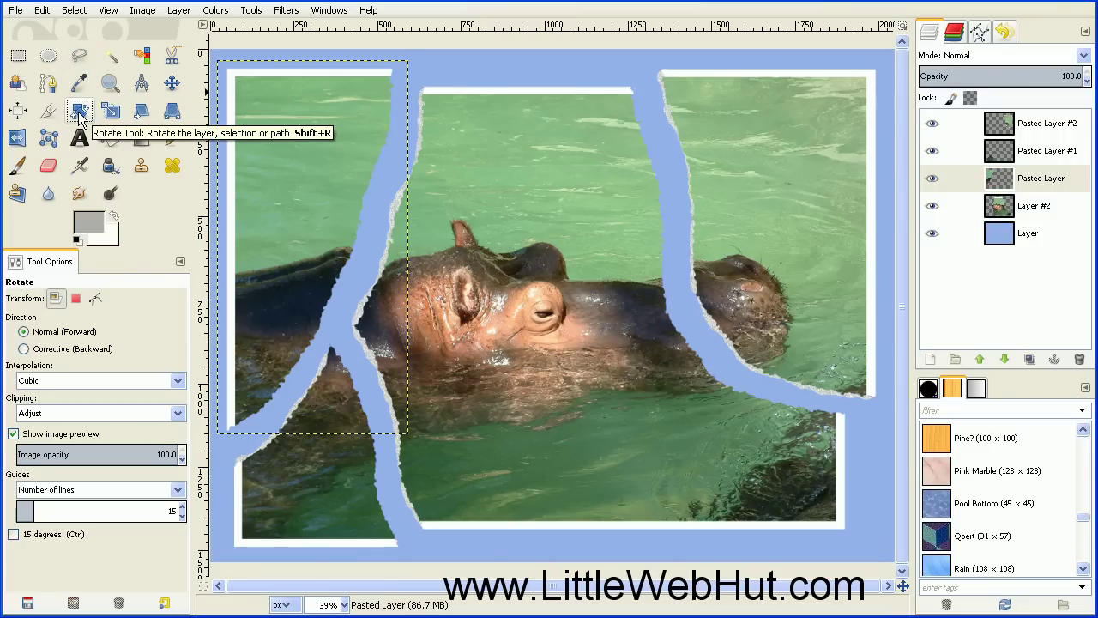
pyautogui.click(302, 168)
pyautogui.moveTo(379, 340); pyautogui.dragTo(584, 329)
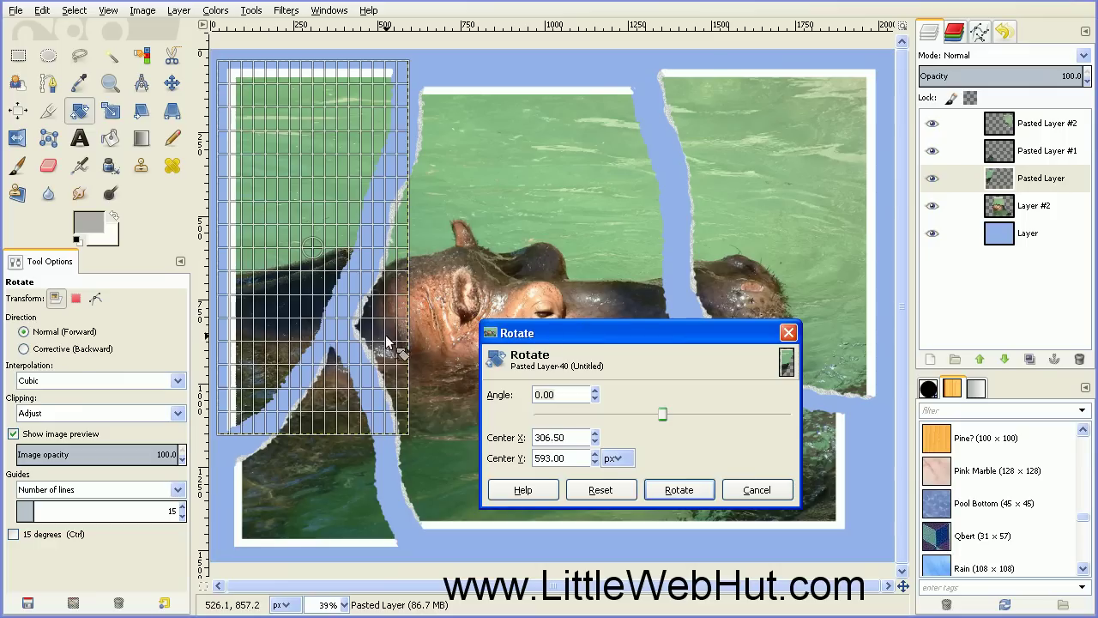
pyautogui.click(355, 338)
pyautogui.moveTo(353, 334); pyautogui.dragTo(365, 340)
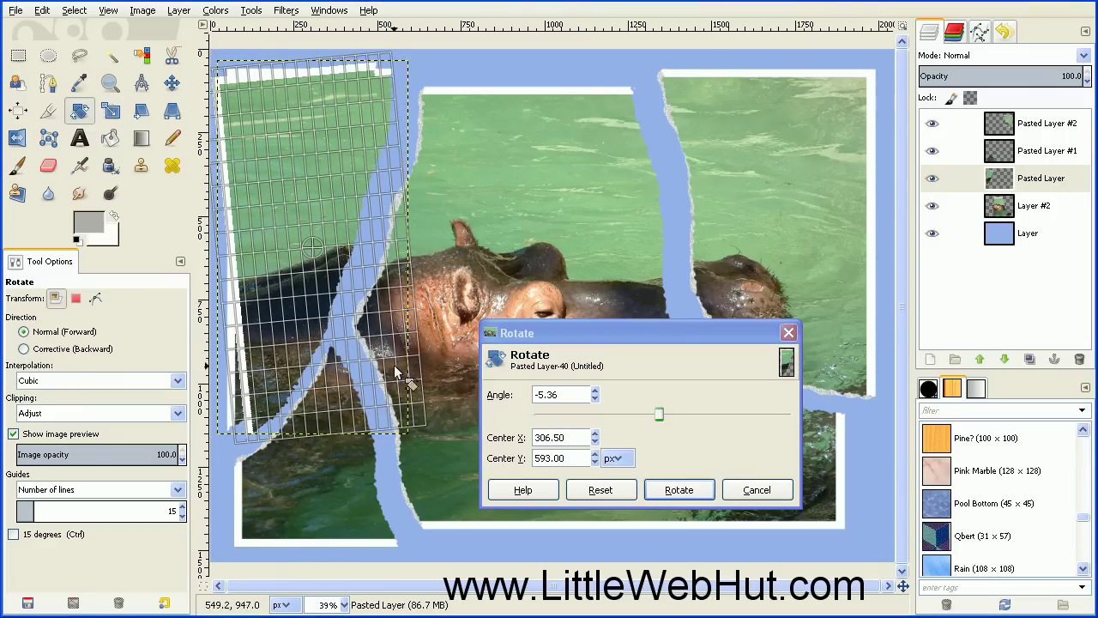
pyautogui.click(679, 490)
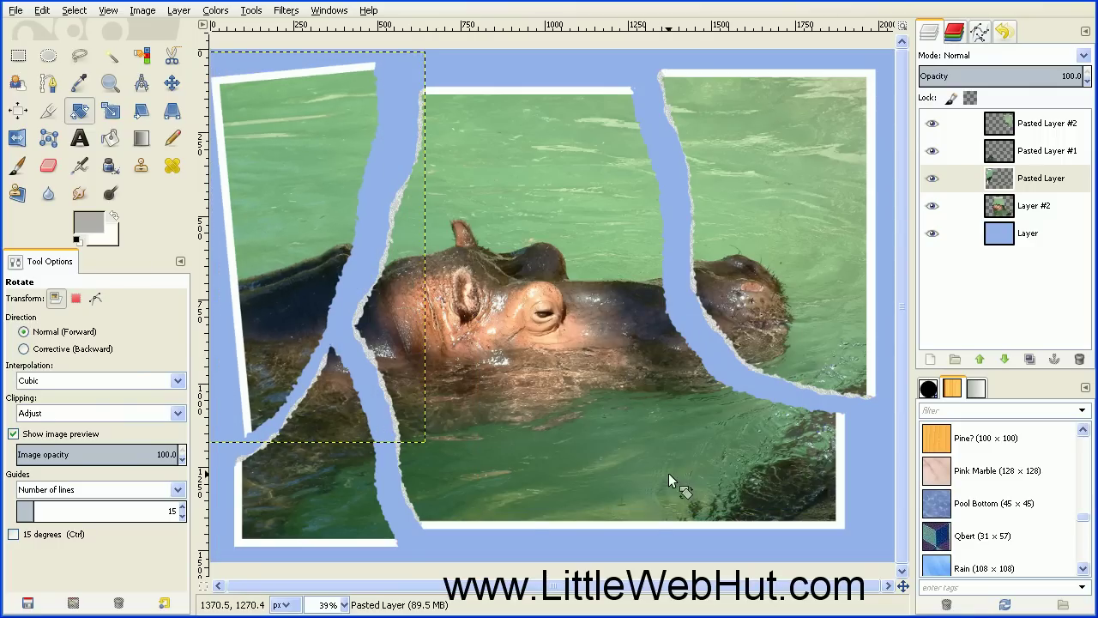
# Move the rotated upper-left piece slightly right, back inside the canvas, and select the lower-left piece's layer, Pasted Layer #1
pyautogui.click(173, 84)
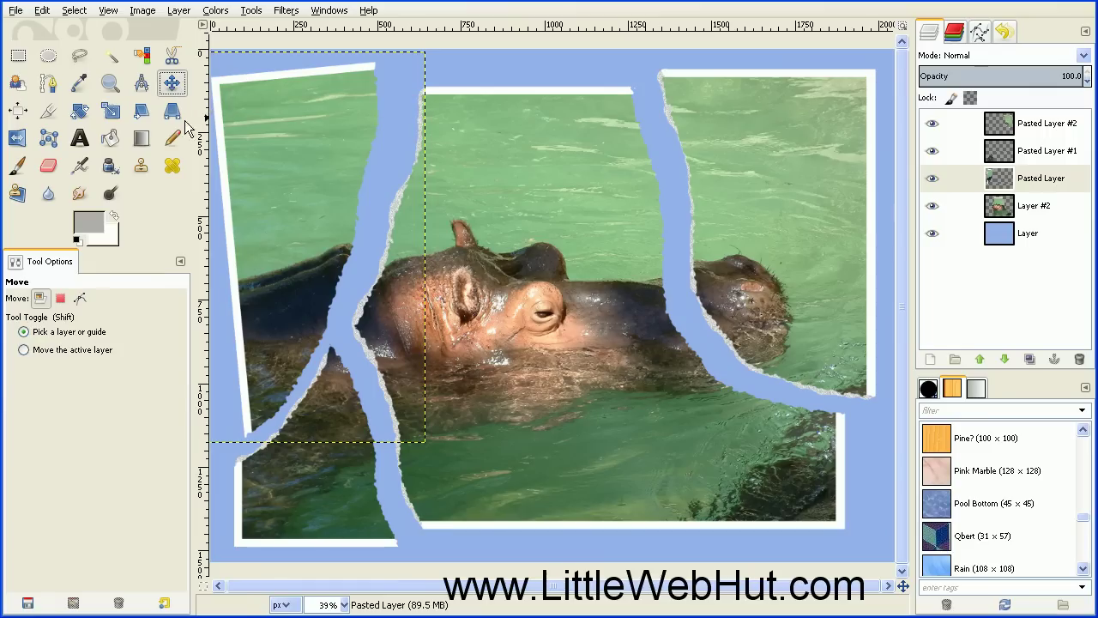
pyautogui.moveTo(272, 174); pyautogui.dragTo(294, 175)
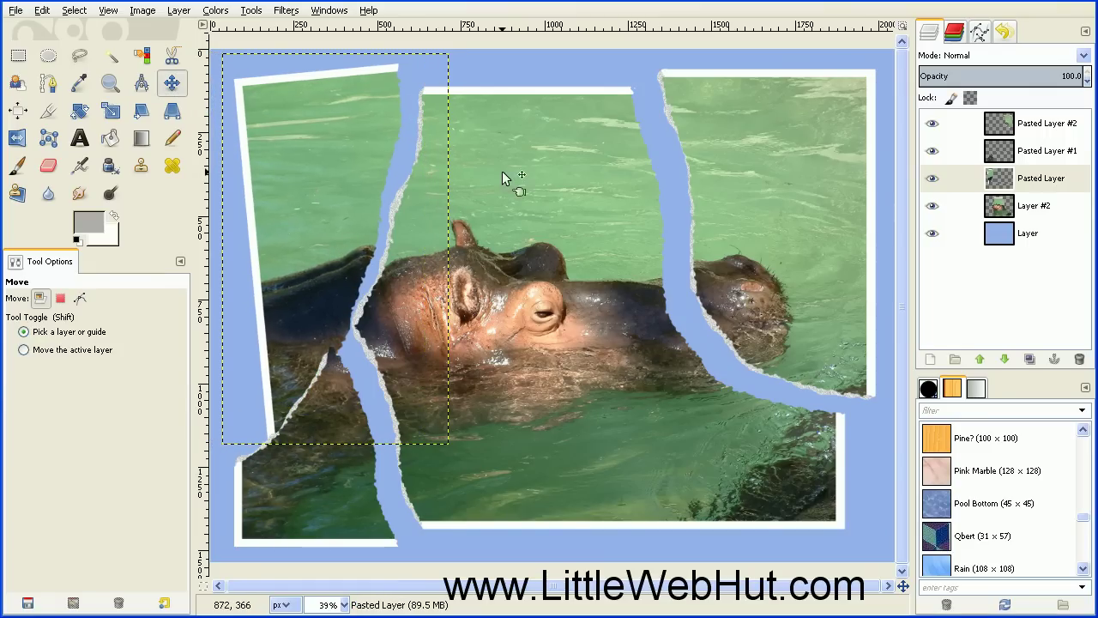
pyautogui.click(974, 153)
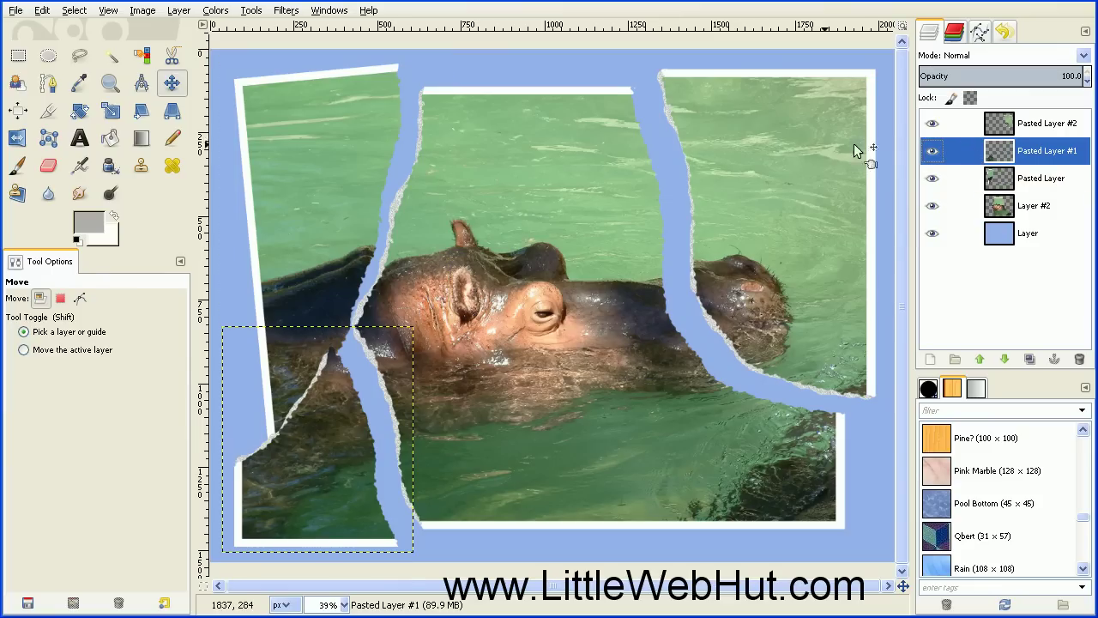
# Rotate the lower-left photo piece on Pasted Layer #1 clockwise by about 8.68 degrees and move it slightly up and right
pyautogui.click(83, 116)
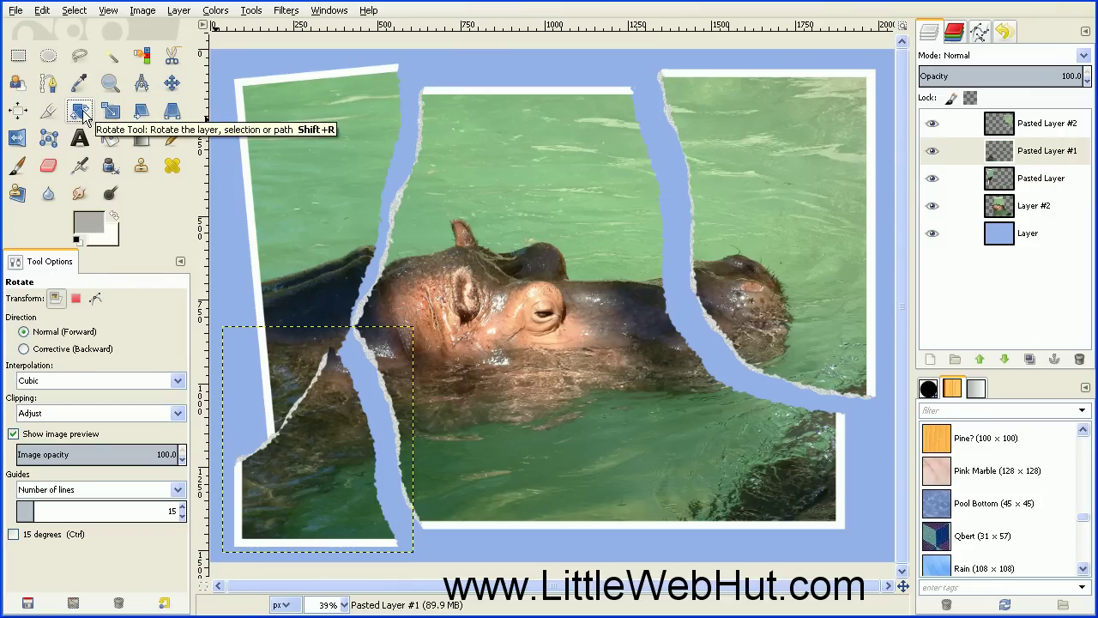
pyautogui.click(328, 426)
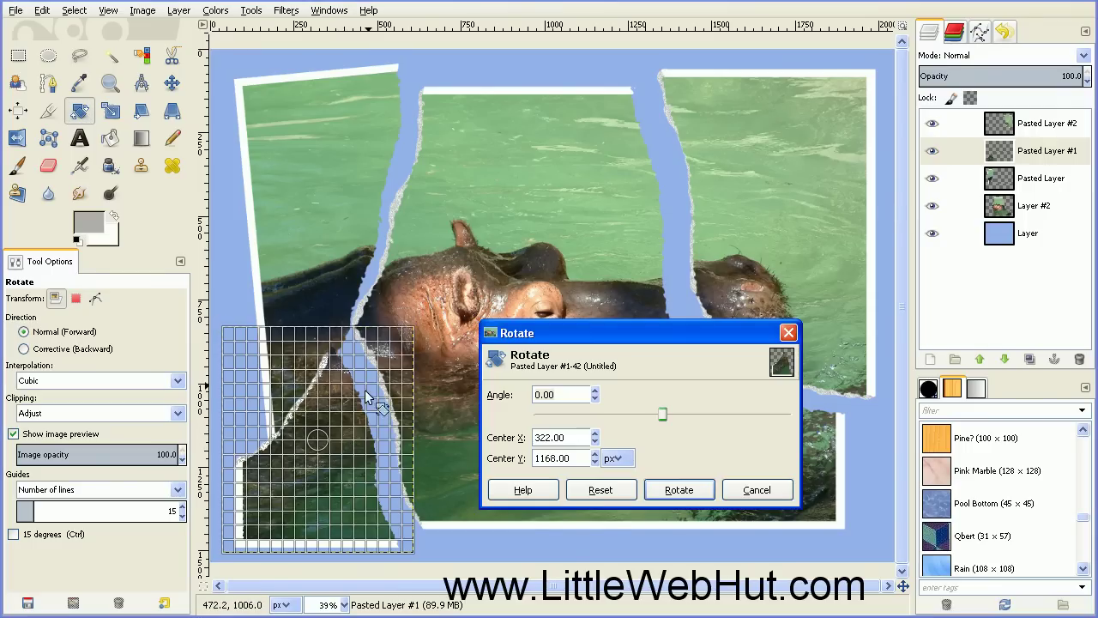
pyautogui.moveTo(374, 376); pyautogui.dragTo(381, 381)
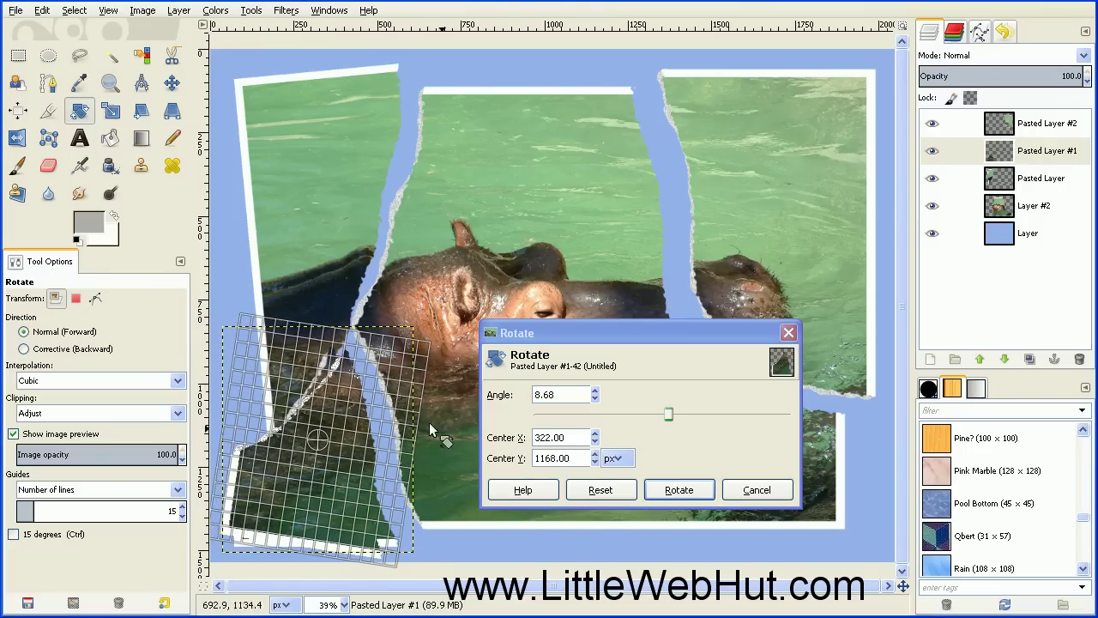
pyautogui.click(679, 490)
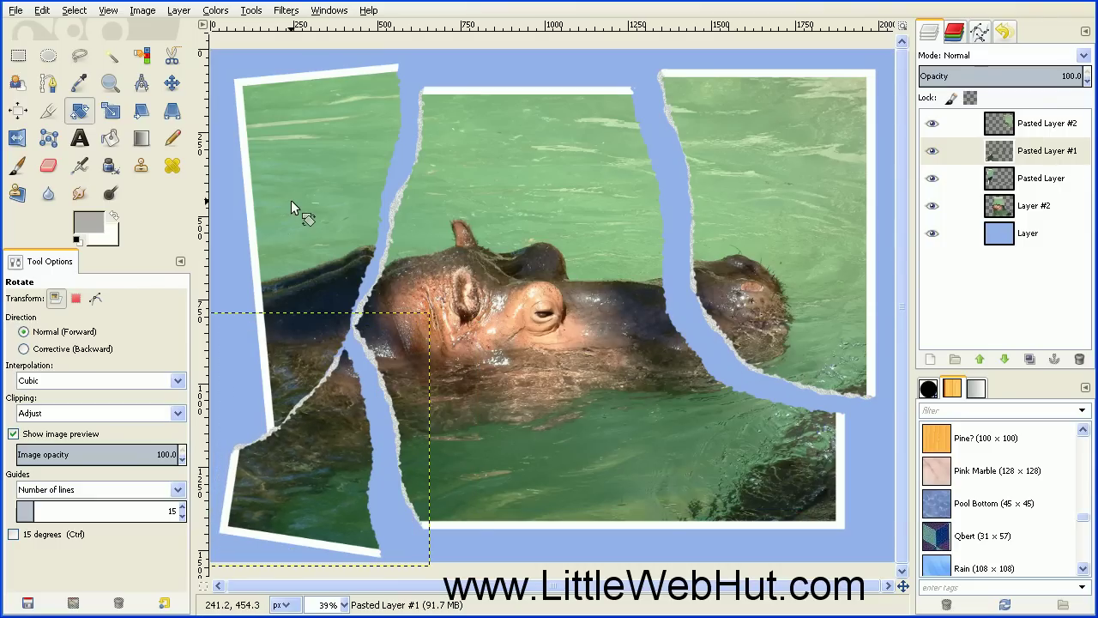
pyautogui.click(171, 83)
pyautogui.moveTo(315, 429); pyautogui.dragTo(341, 416)
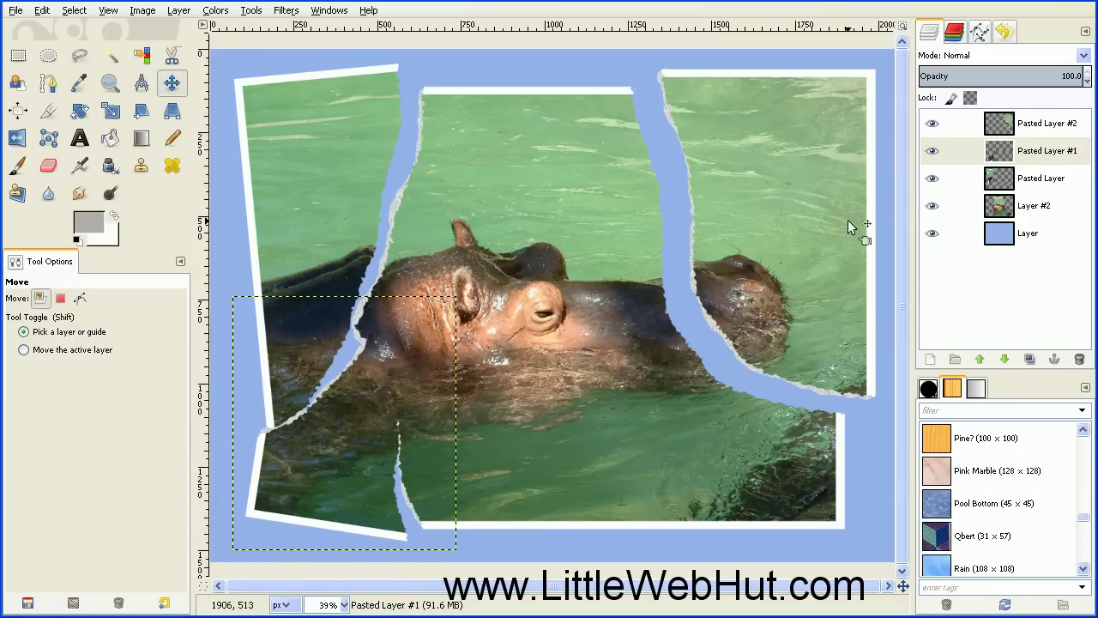
# Rotate the upper-right photo piece on Pasted Layer #2 counterclockwise by about -8.18 degrees and move it slightly left, inside the canvas
pyautogui.click(978, 125)
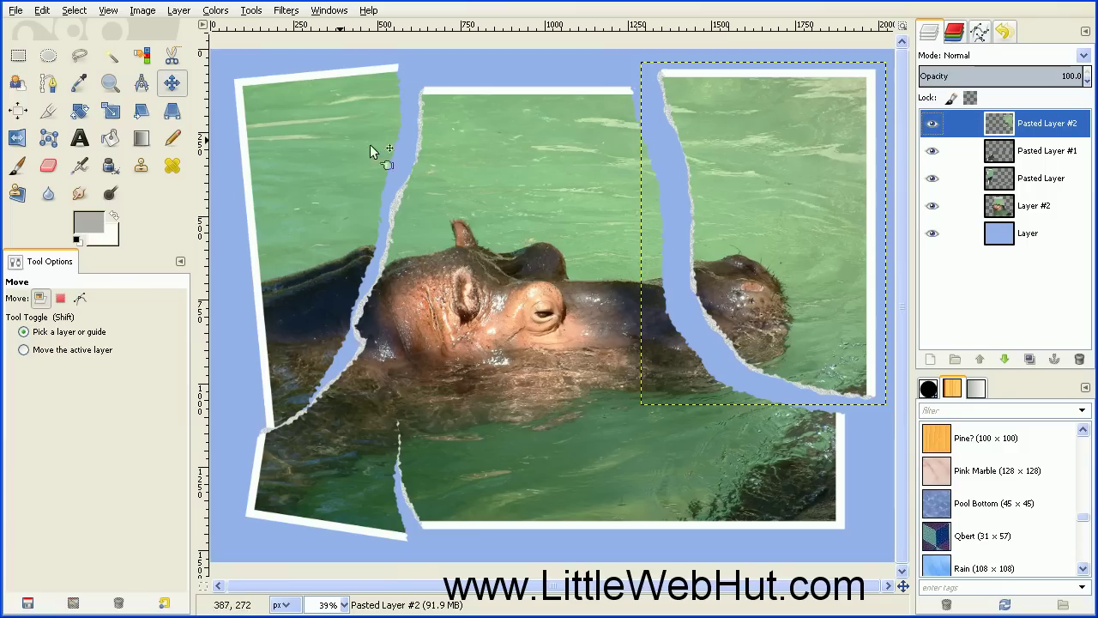
pyautogui.click(79, 111)
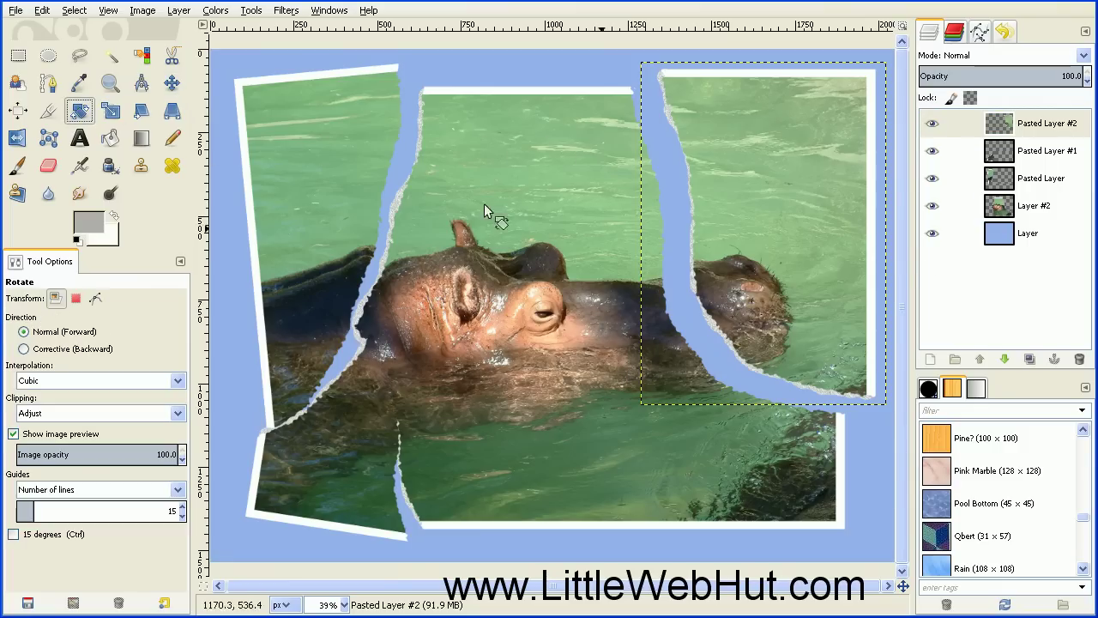
pyautogui.click(801, 240)
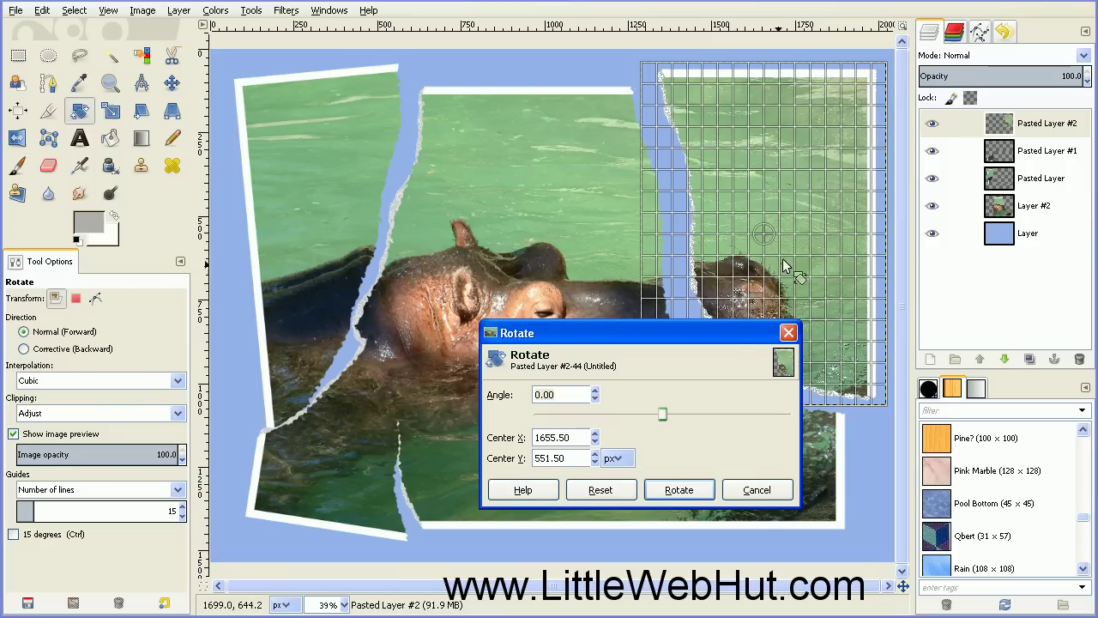
pyautogui.moveTo(721, 335); pyautogui.dragTo(546, 363)
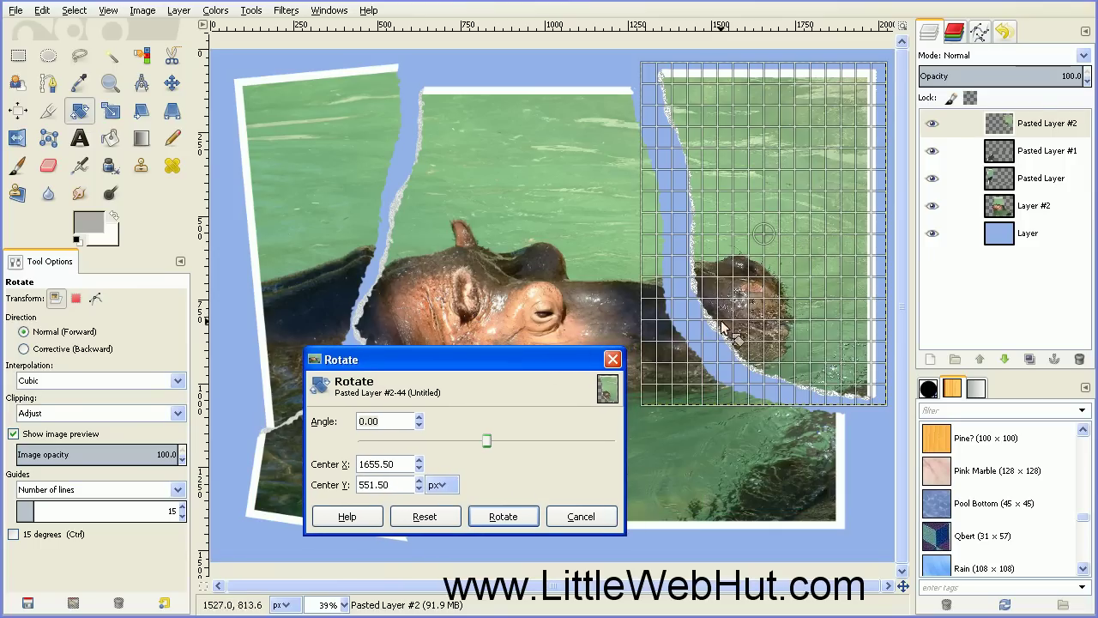
pyautogui.moveTo(737, 310); pyautogui.dragTo(737, 313)
pyautogui.moveTo(743, 313); pyautogui.dragTo(749, 314)
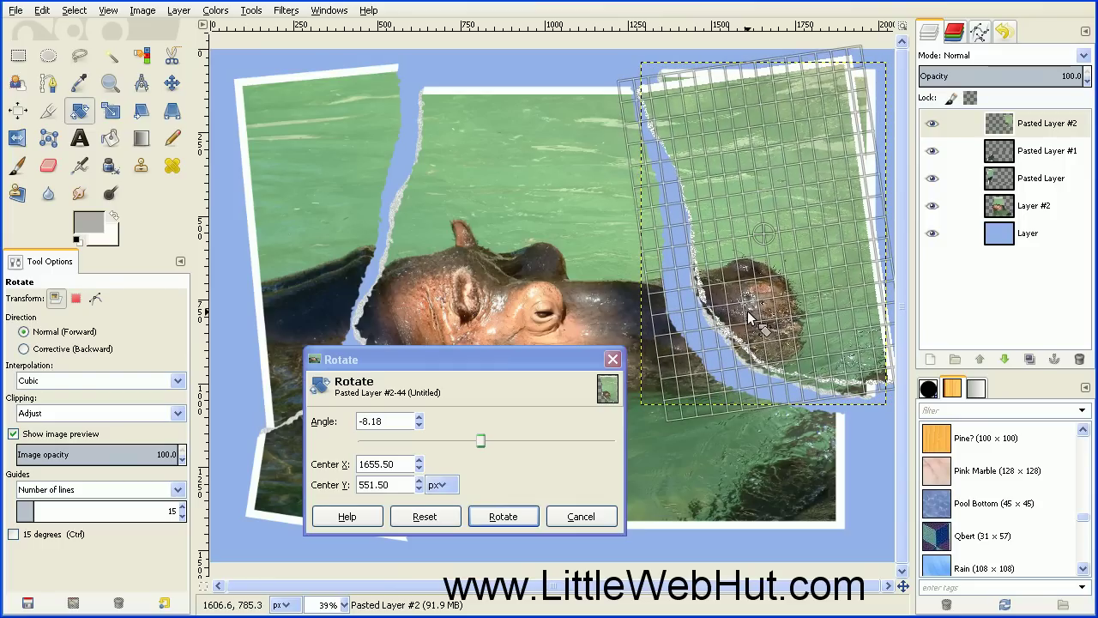
pyautogui.click(504, 516)
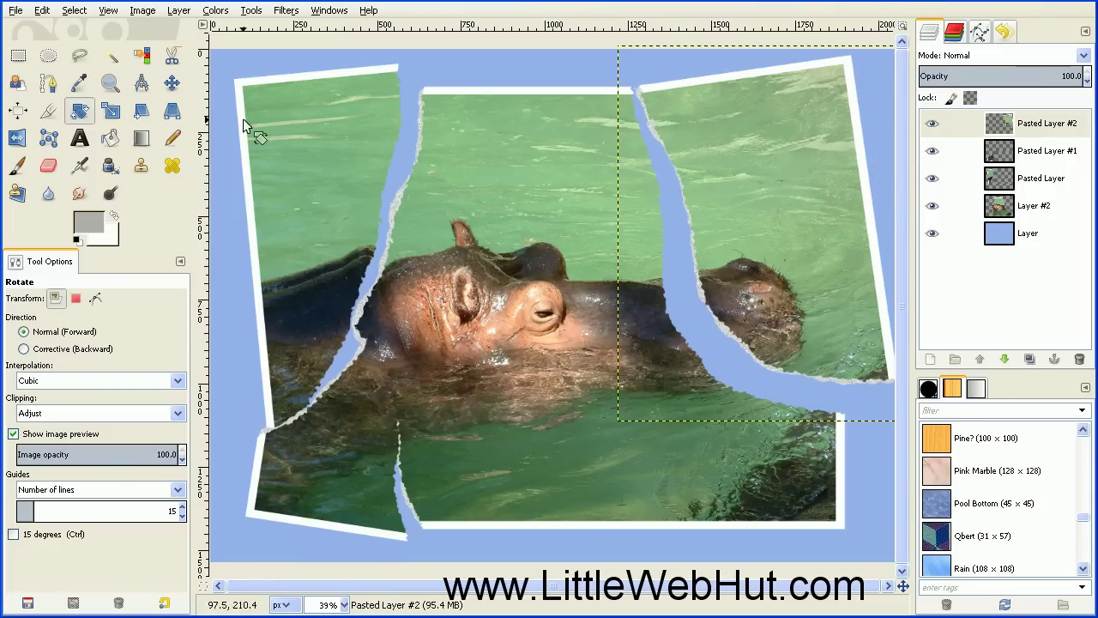
pyautogui.click(171, 83)
pyautogui.moveTo(725, 188); pyautogui.dragTo(696, 181)
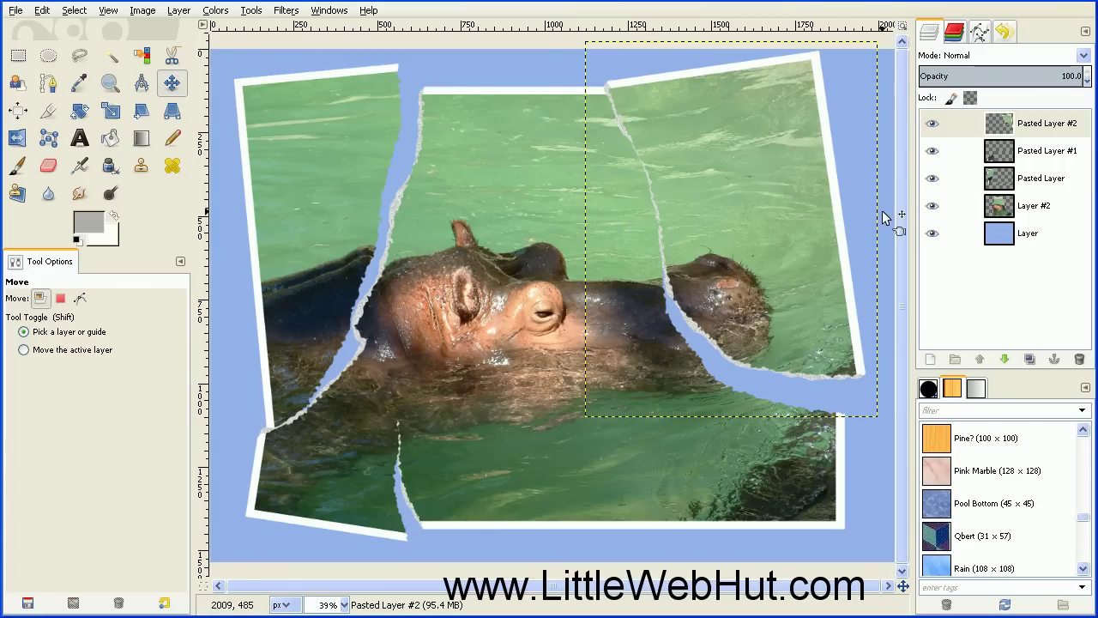
# Add a black drop shadow to Layer #2 with offset X 8, offset Y 8, blur radius 15, opacity 80 and resizing allowed
pyautogui.click(978, 213)
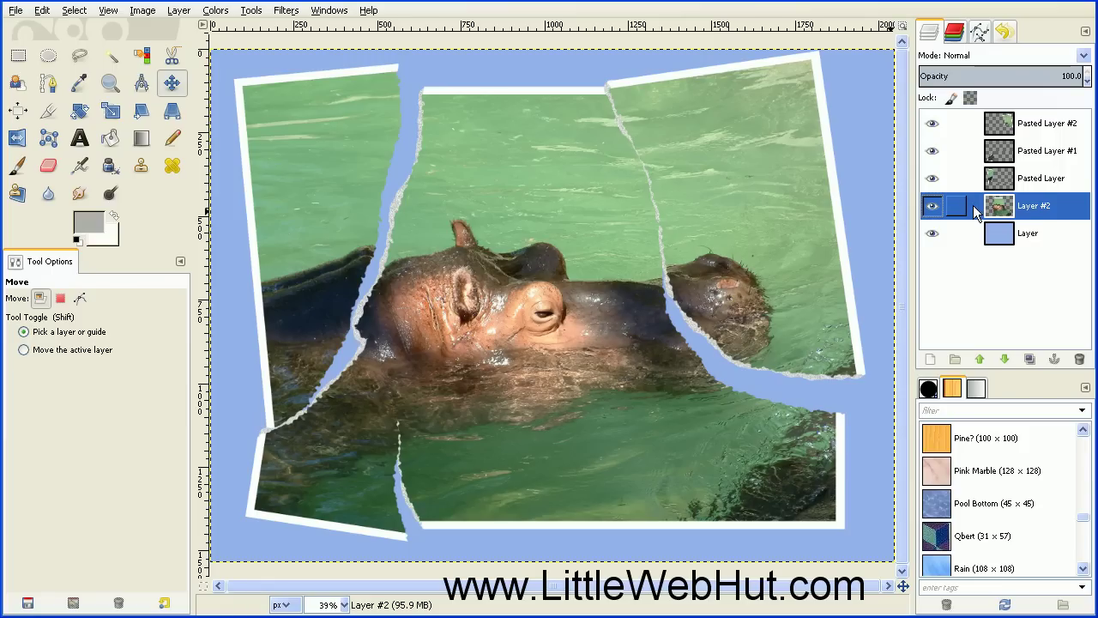
pyautogui.click(288, 10)
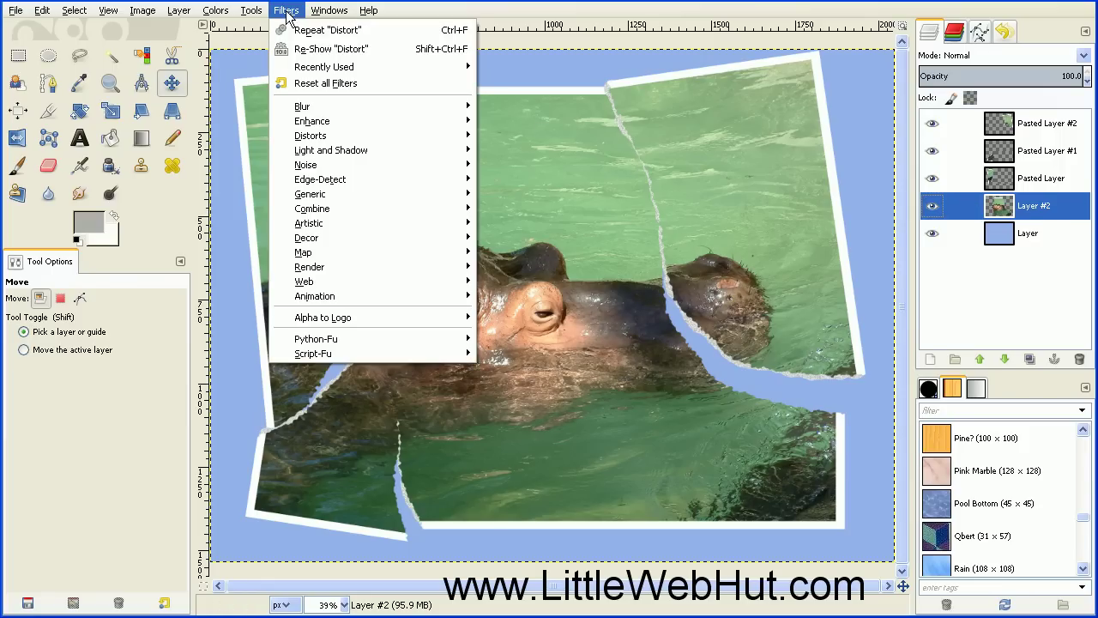
pyautogui.moveTo(349, 148)
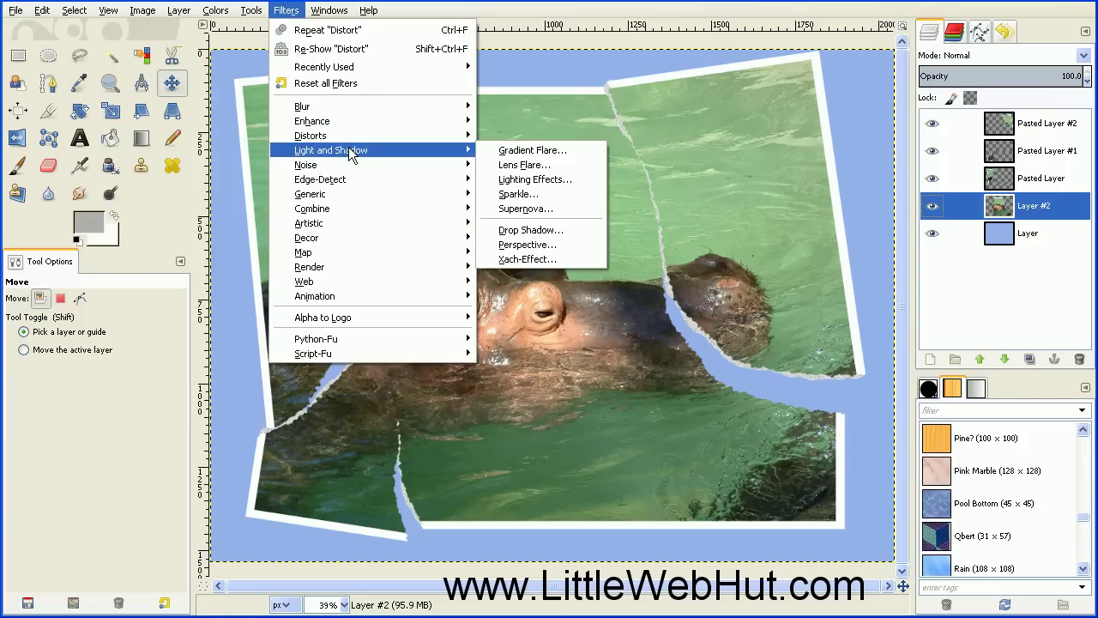
pyautogui.click(535, 230)
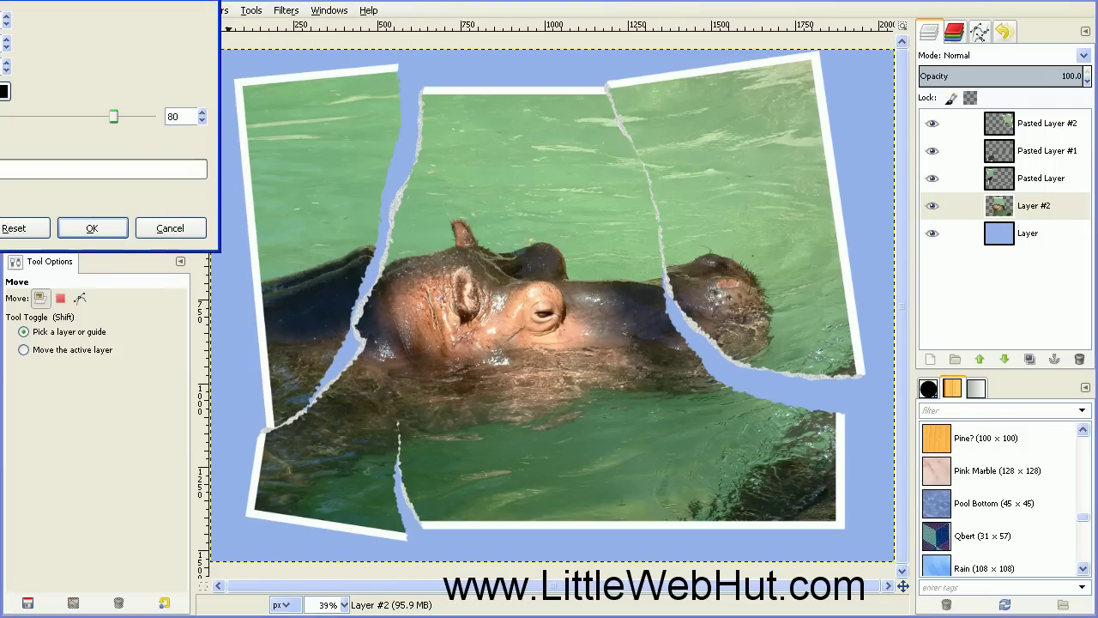
pyautogui.moveTo(256, 62); pyautogui.dragTo(288, 60)
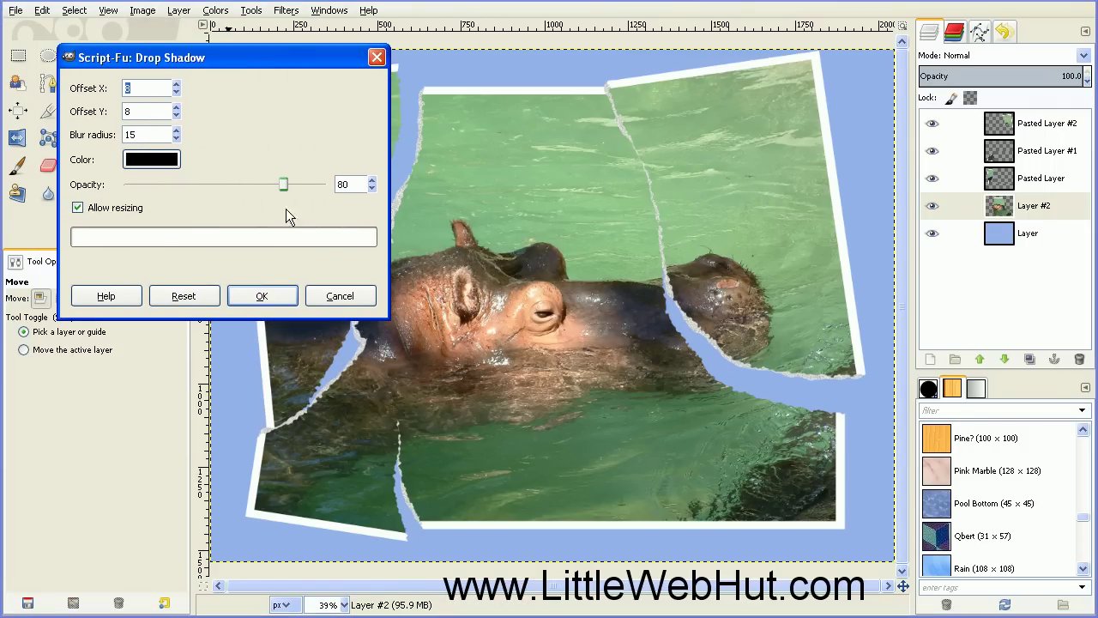
pyautogui.click(261, 296)
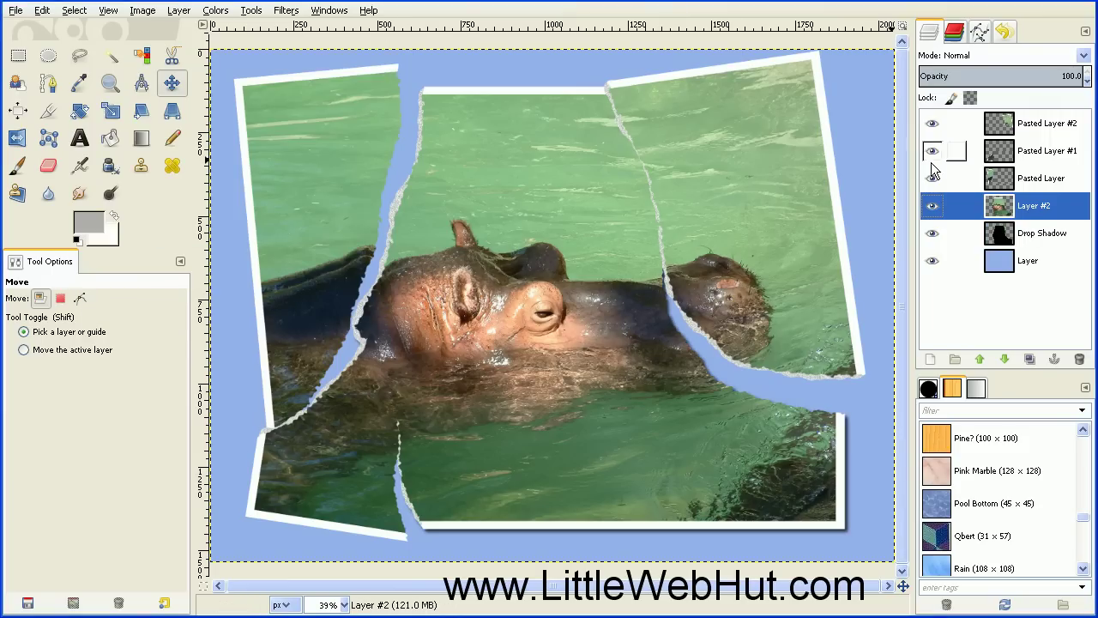
# Repeat the Drop Shadow filter with the same settings on Pasted Layer and on Pasted Layer #1
pyautogui.click(977, 182)
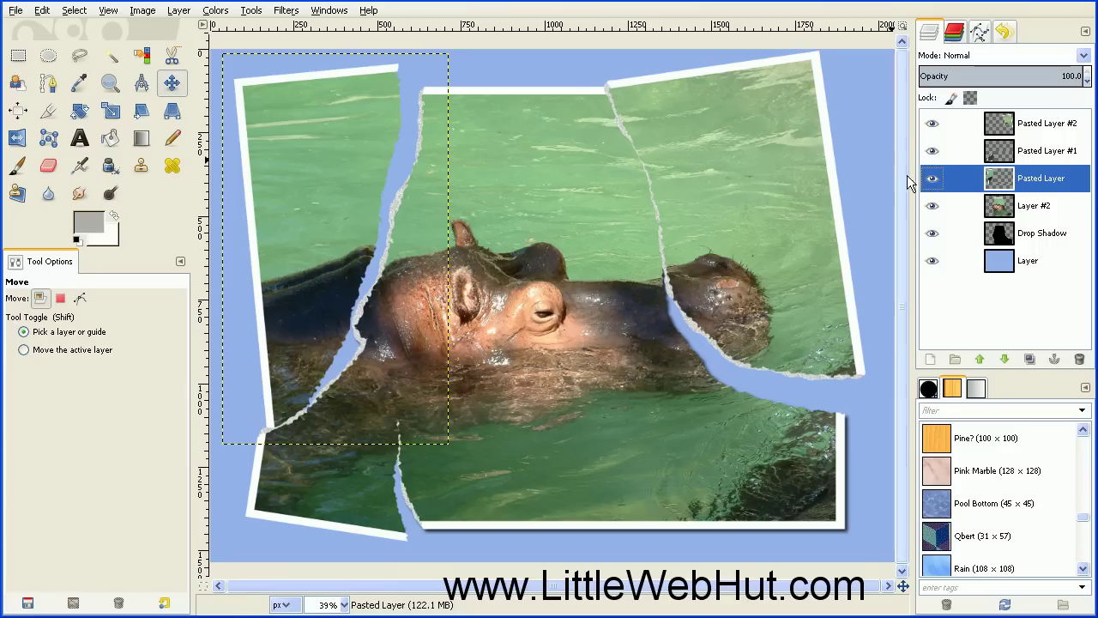
pyautogui.click(287, 10)
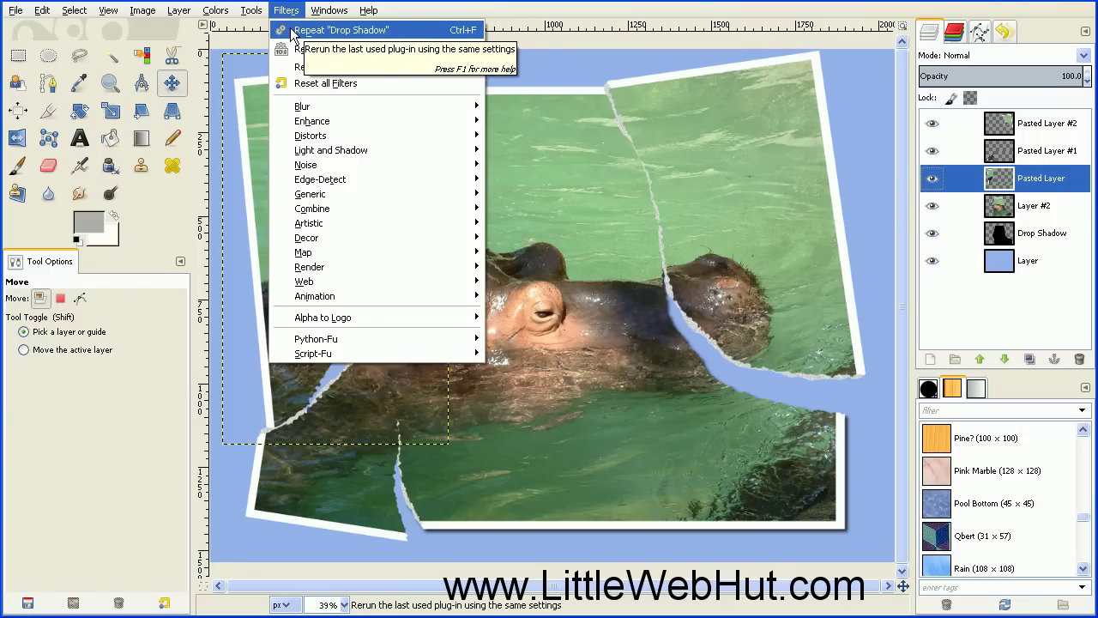
pyautogui.click(404, 31)
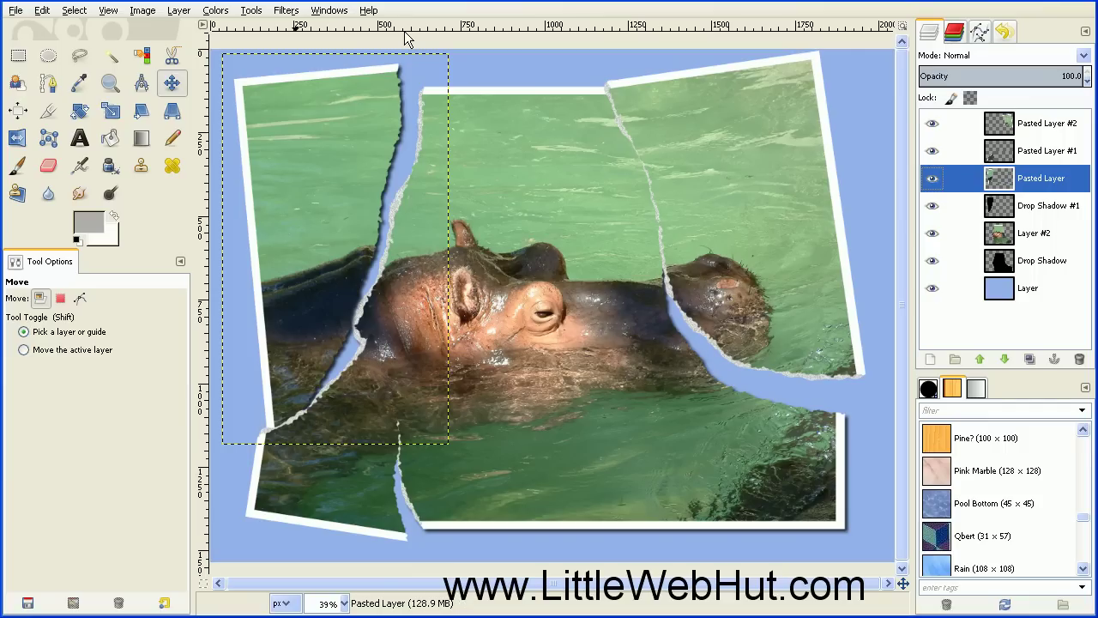
pyautogui.click(943, 151)
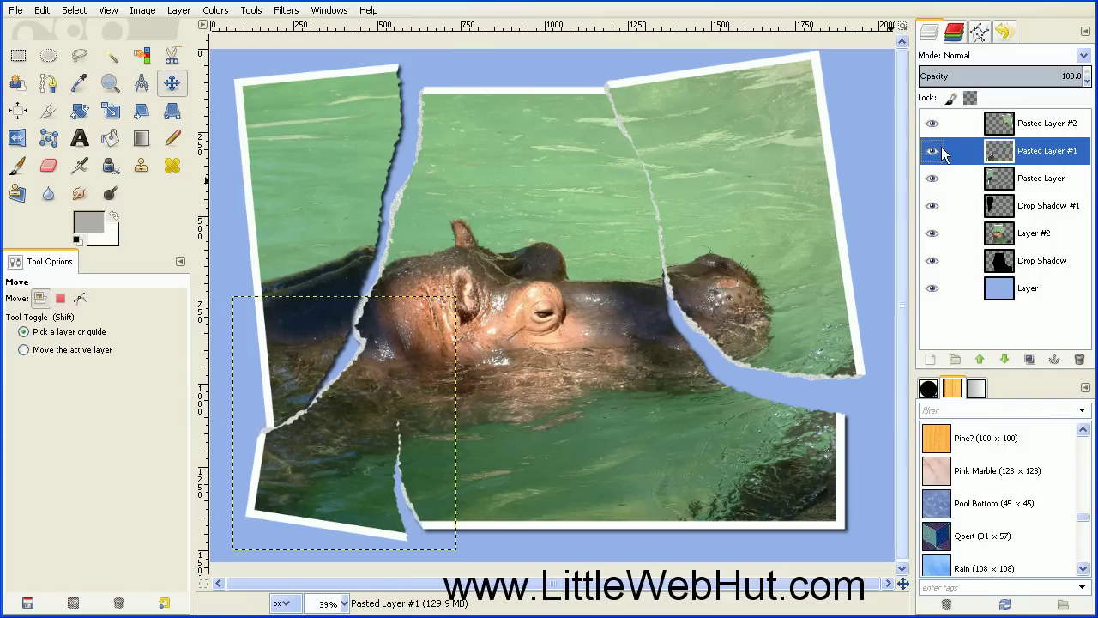
pyautogui.click(288, 12)
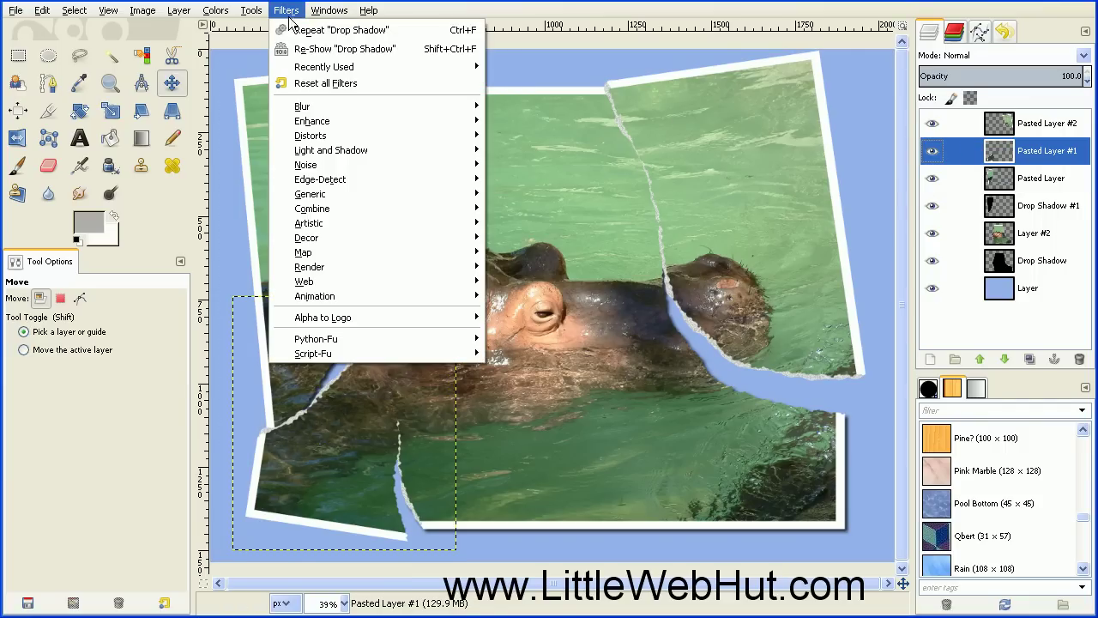
pyautogui.click(394, 30)
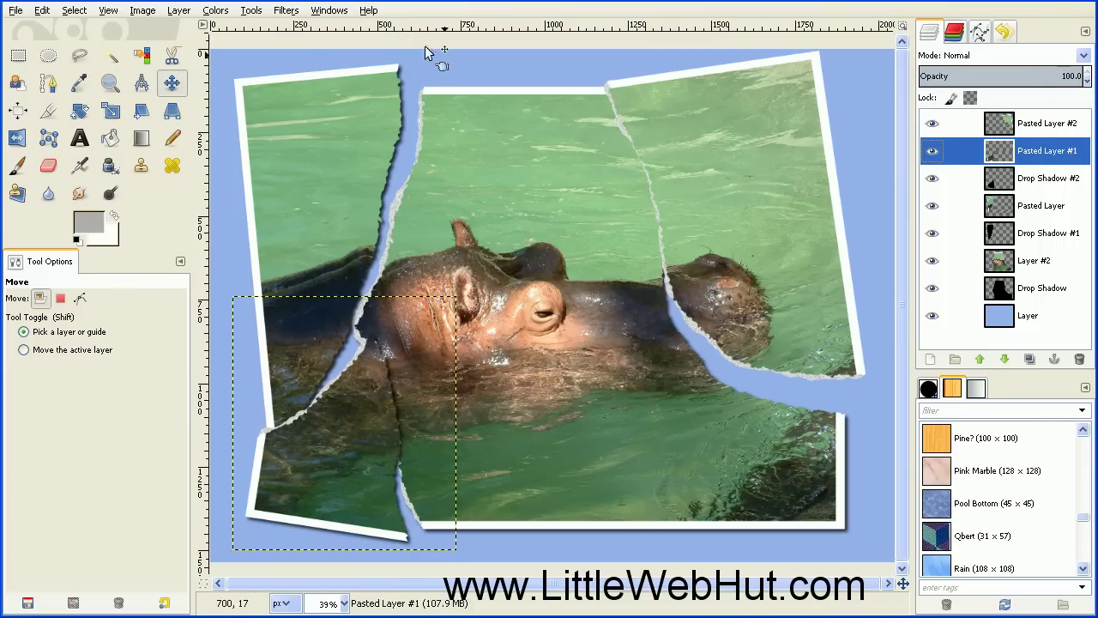
# Repeat the same drop shadow on the upper-right piece, Pasted Layer #2, and flatten the image into a single layer
pyautogui.click(974, 126)
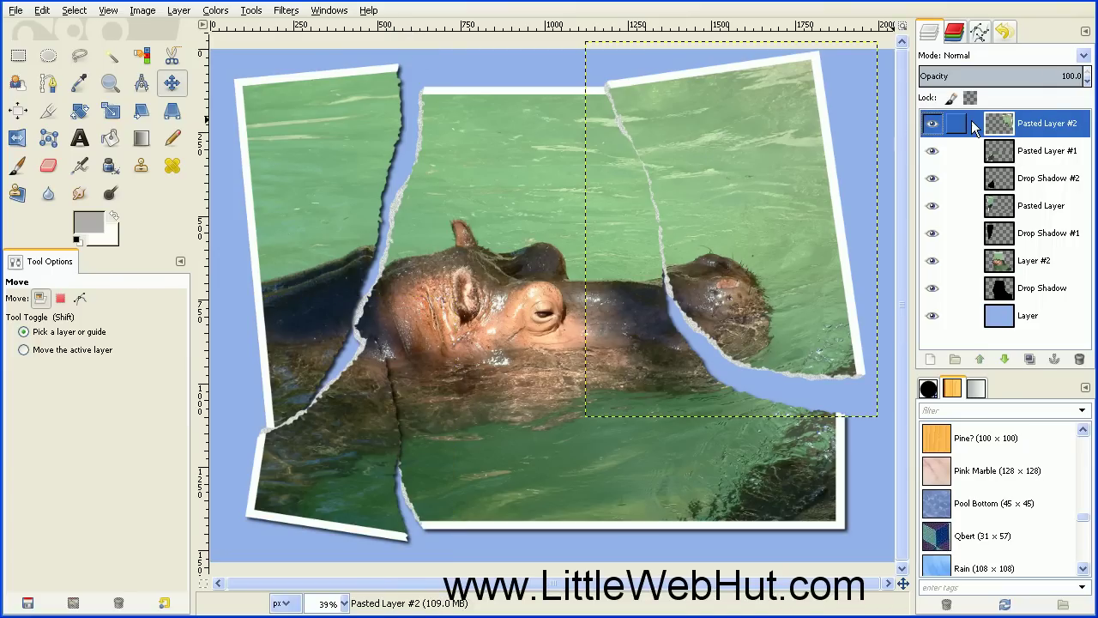
pyautogui.click(286, 11)
pyautogui.click(399, 31)
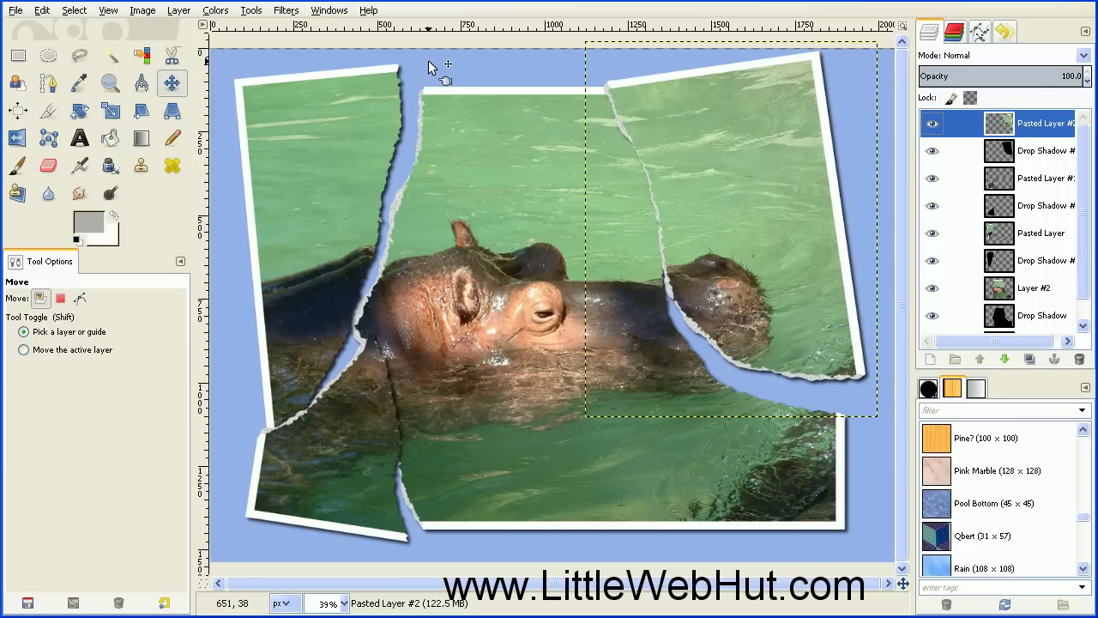
pyautogui.click(143, 11)
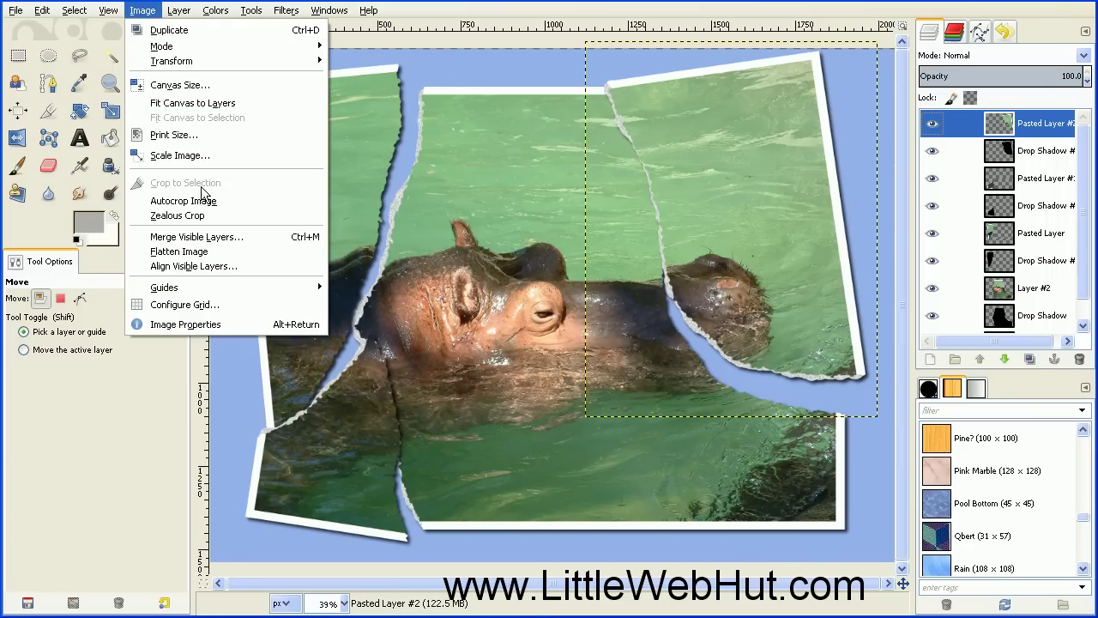
pyautogui.click(221, 255)
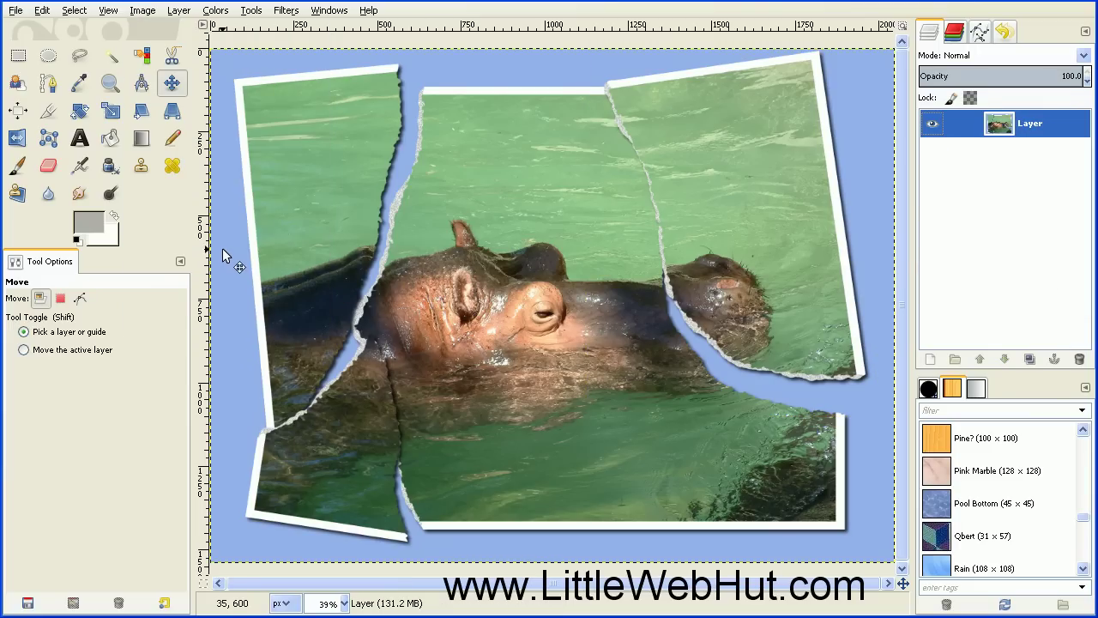